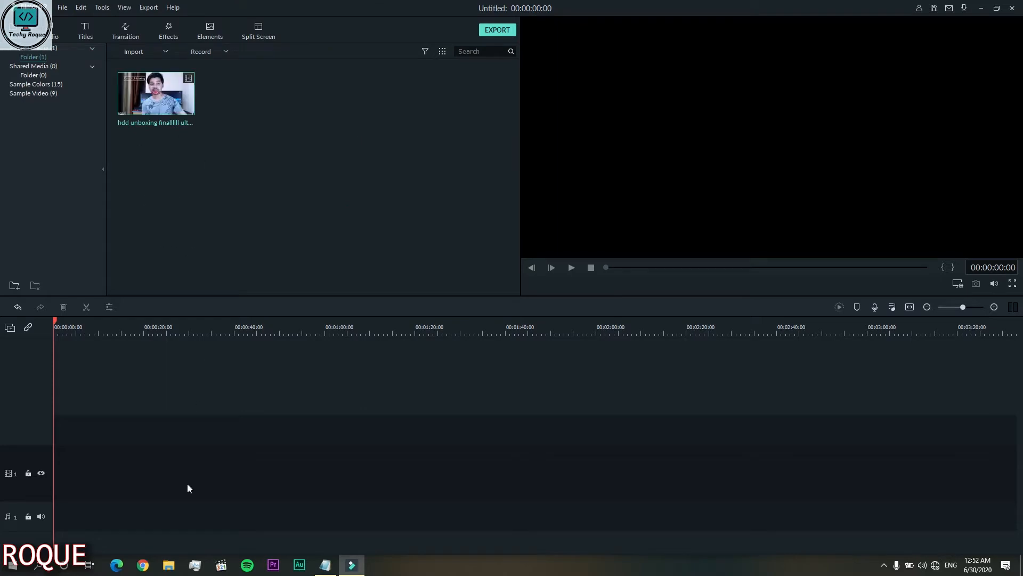
Step: Import the Grand Theft Auto V video and place it at the start of video track 1, keeping the current project settings
click(168, 567)
drag(353, 139, 241, 149)
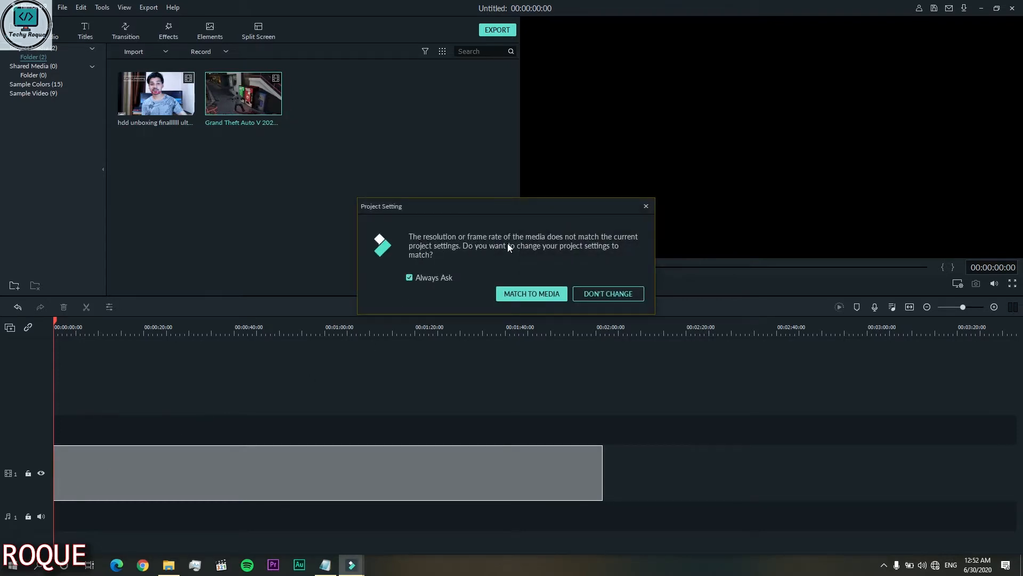
click(609, 294)
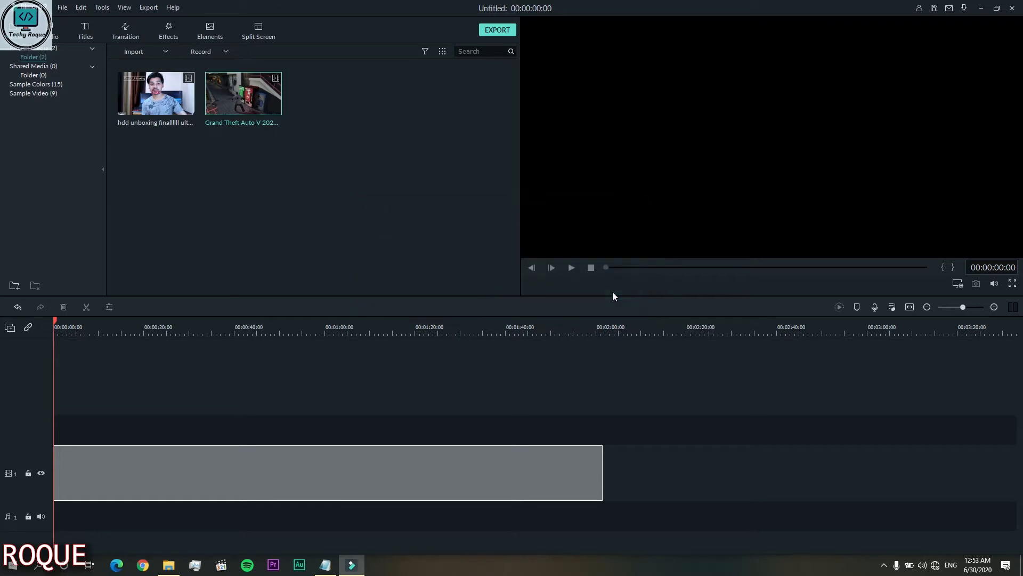
click(599, 329)
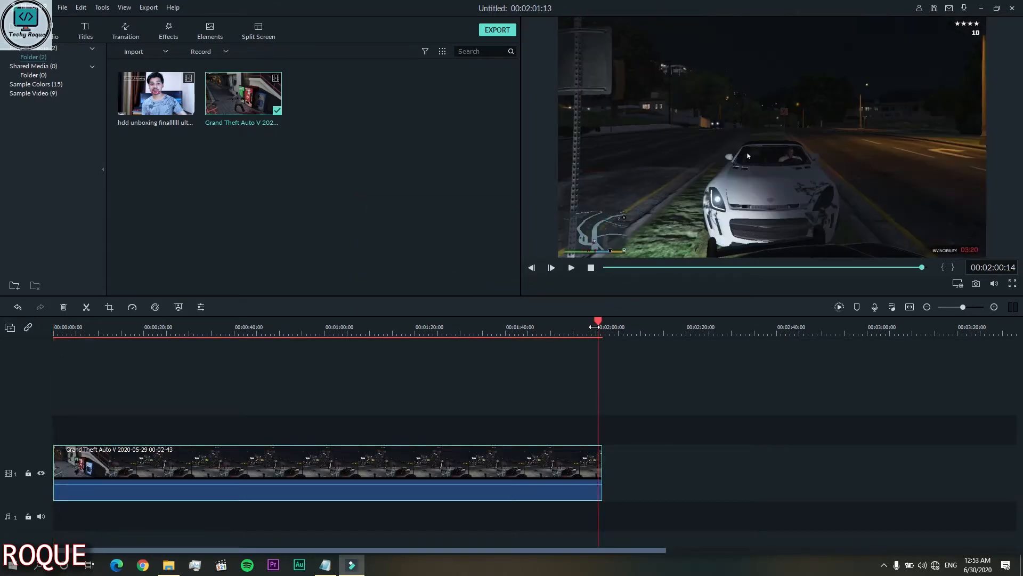
drag(597, 320, 40, 344)
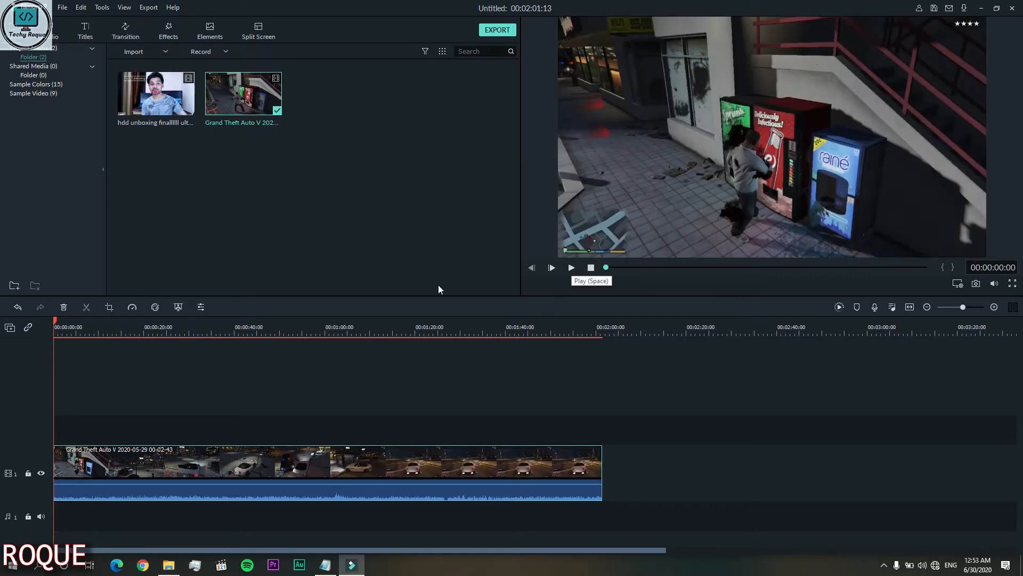
Step: Place the hdd unboxing clip at the start of video track 2 above the Grand Theft Auto V clip and skim through it
drag(137, 104, 40, 388)
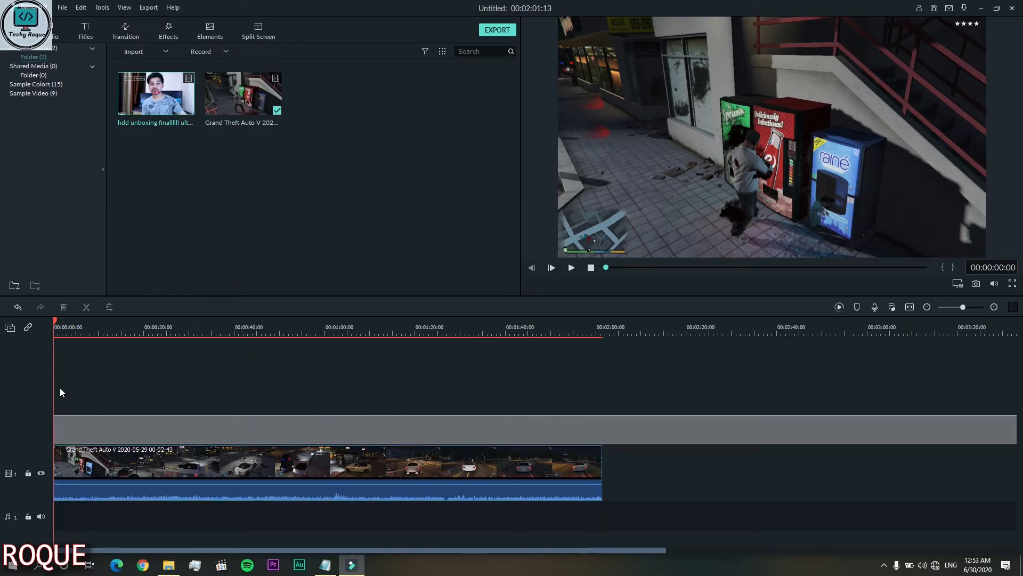
drag(37, 427, 11, 433)
click(284, 328)
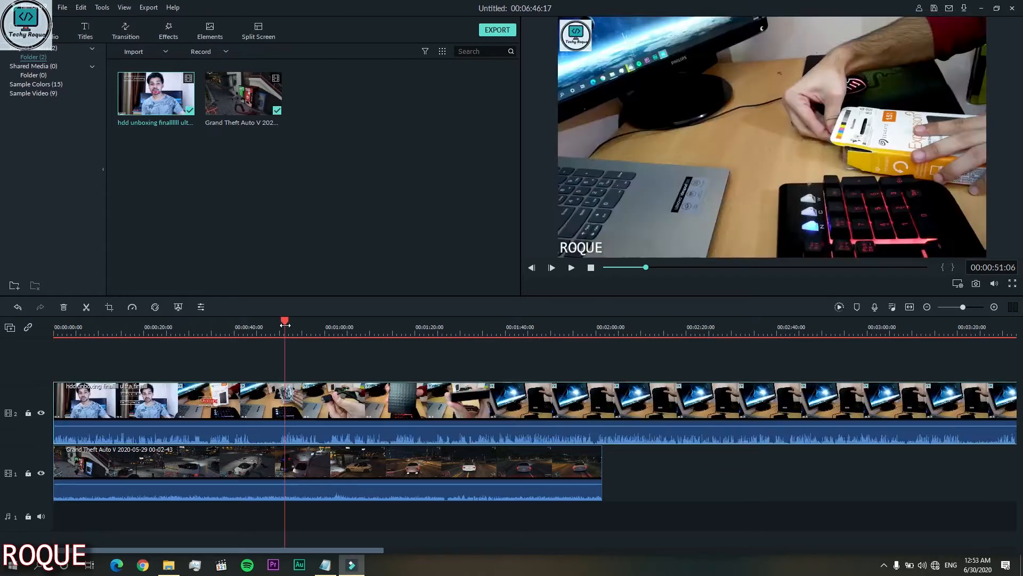
click(400, 328)
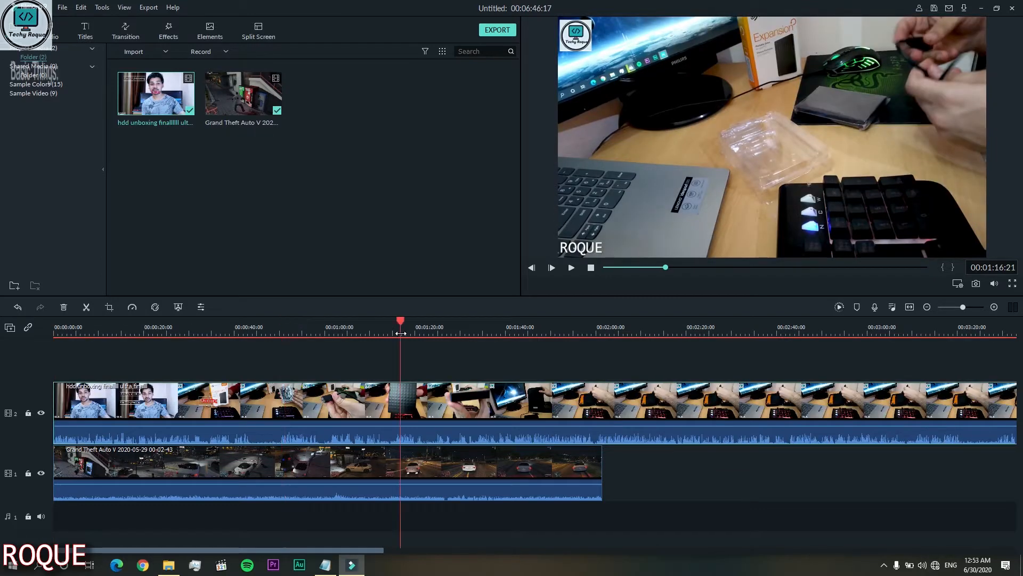
click(443, 333)
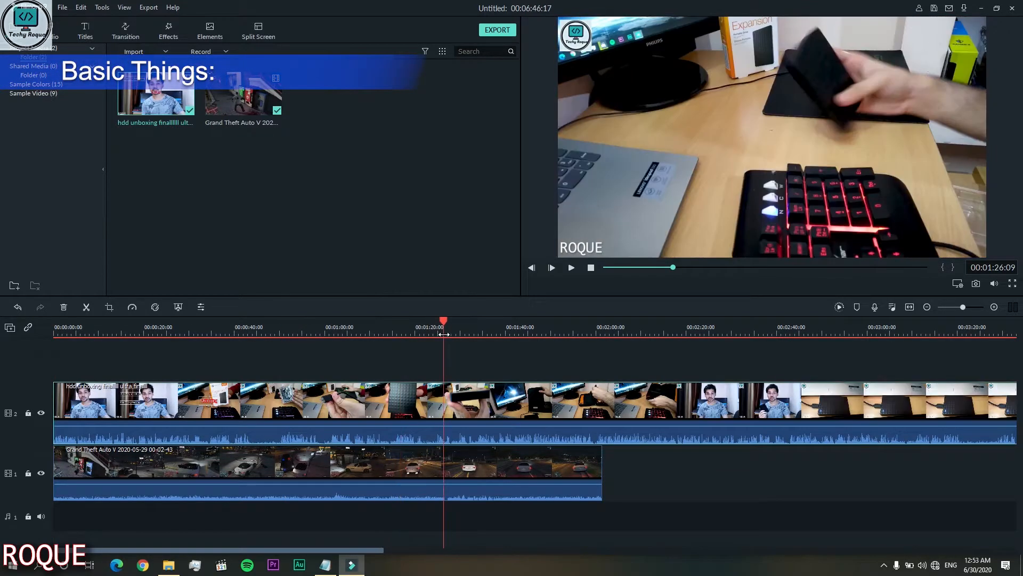
click(471, 333)
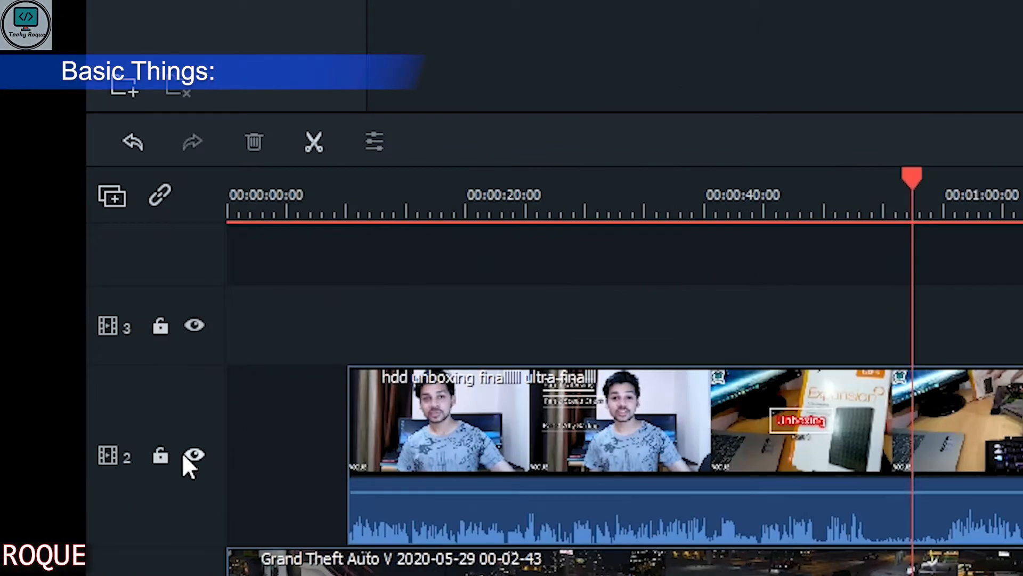
Step: Toggle the visibility of video track 2, and delete the hdd unboxing clip from that track
click(192, 456)
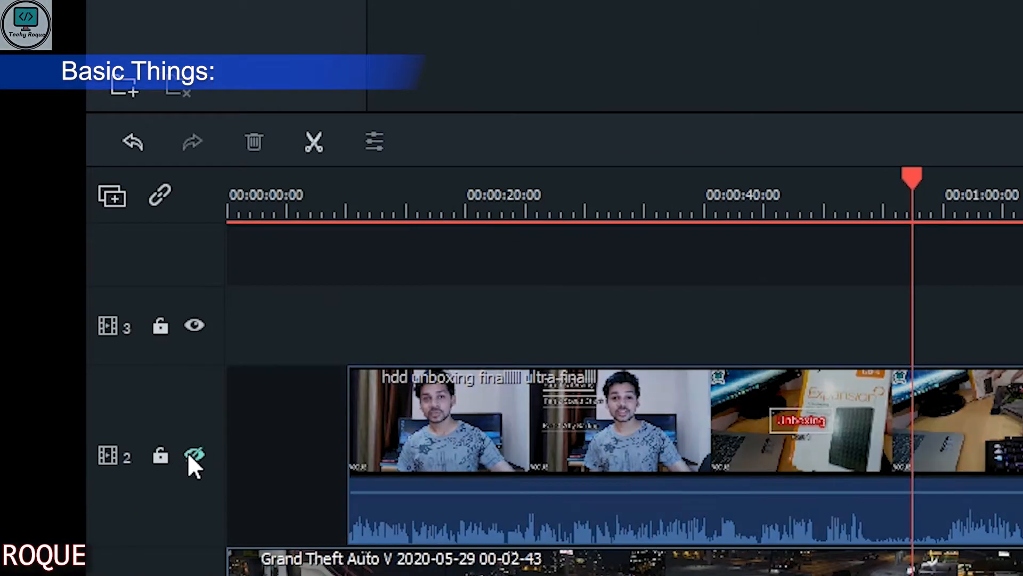
click(731, 481)
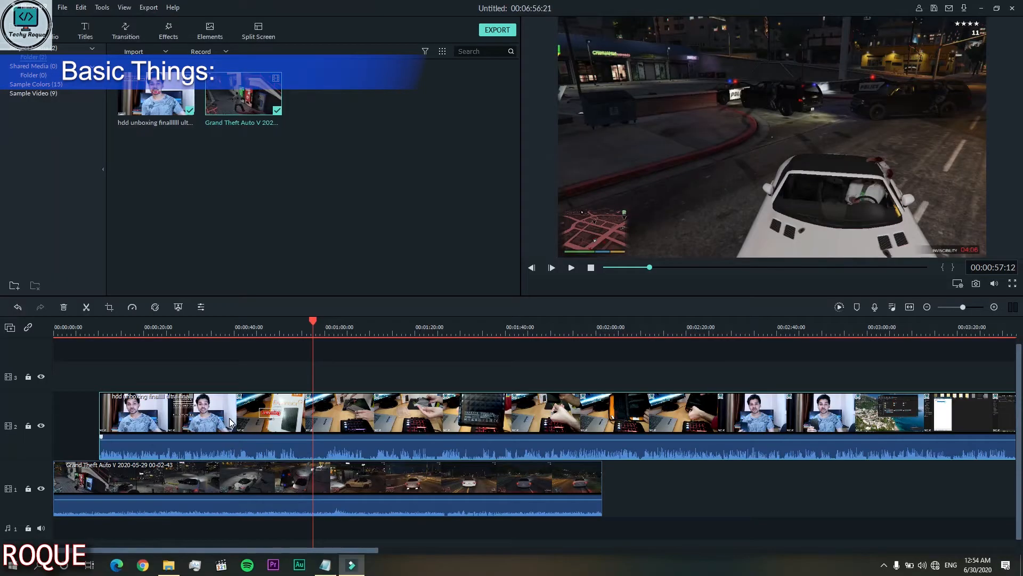
right_click(230, 422)
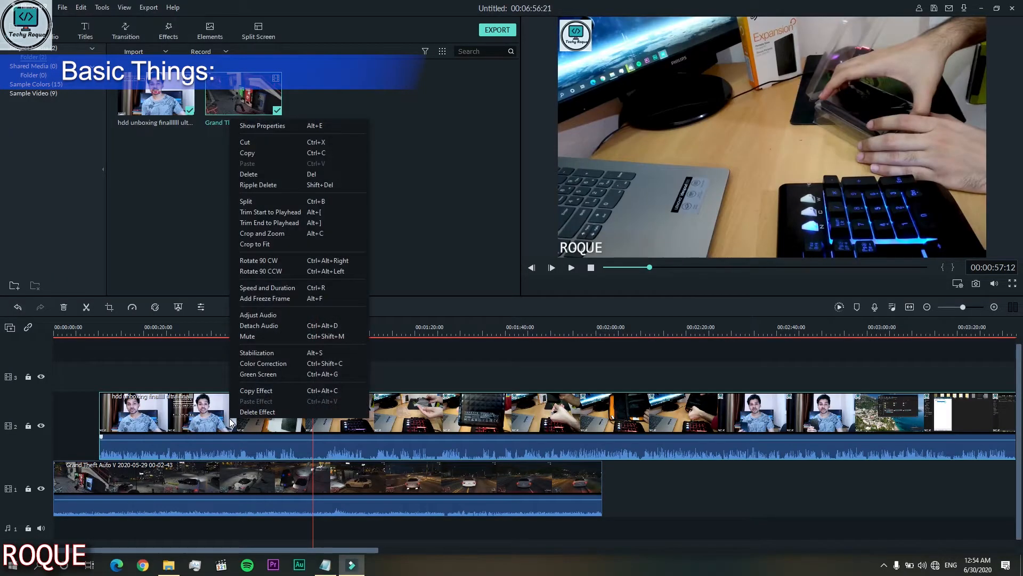
click(255, 175)
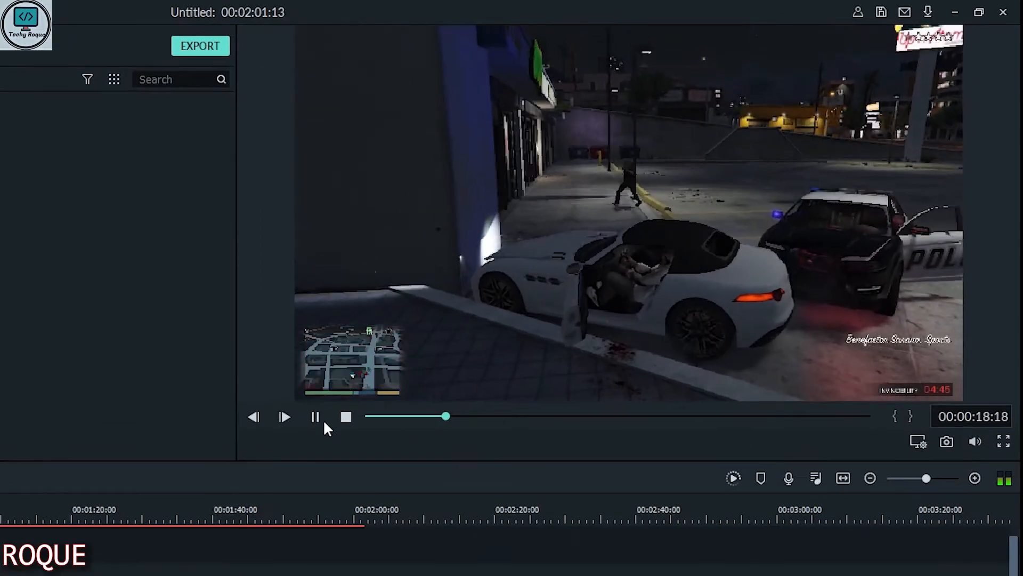
Step: Set the preview's playback quality to 1/16 and play part of the Grand Theft Auto V clip to judge it
click(315, 416)
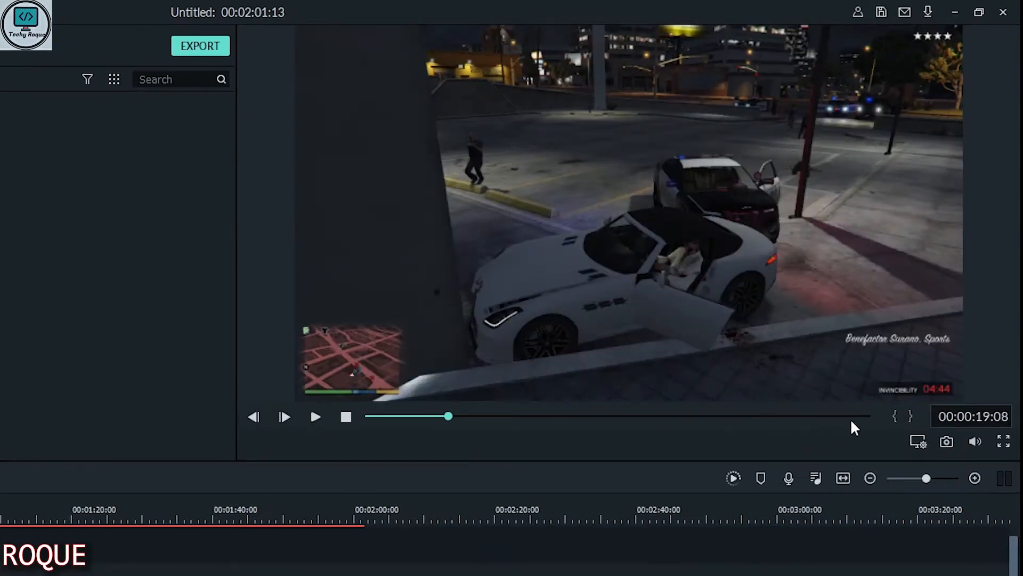
click(920, 440)
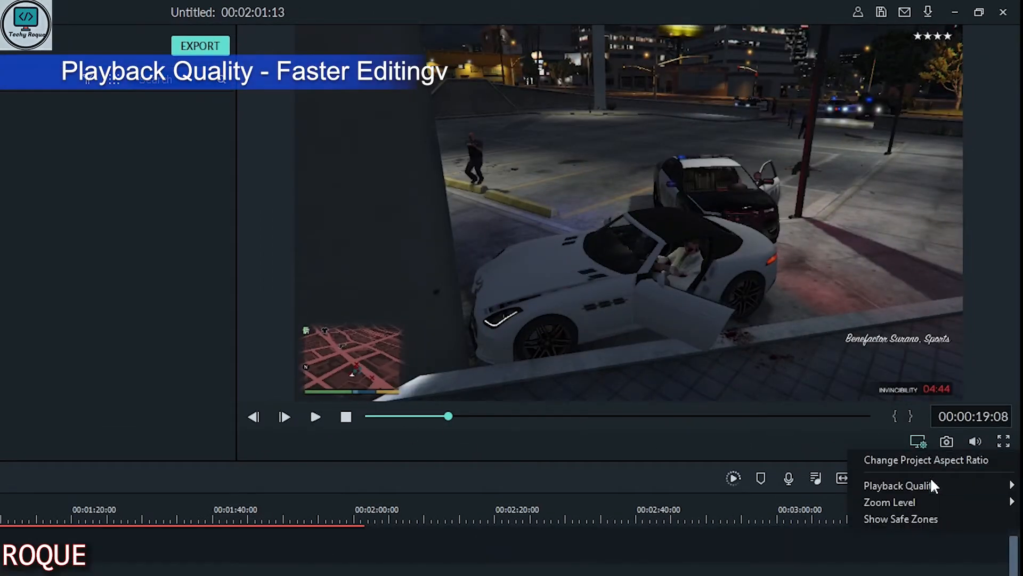
mouse_move(933, 485)
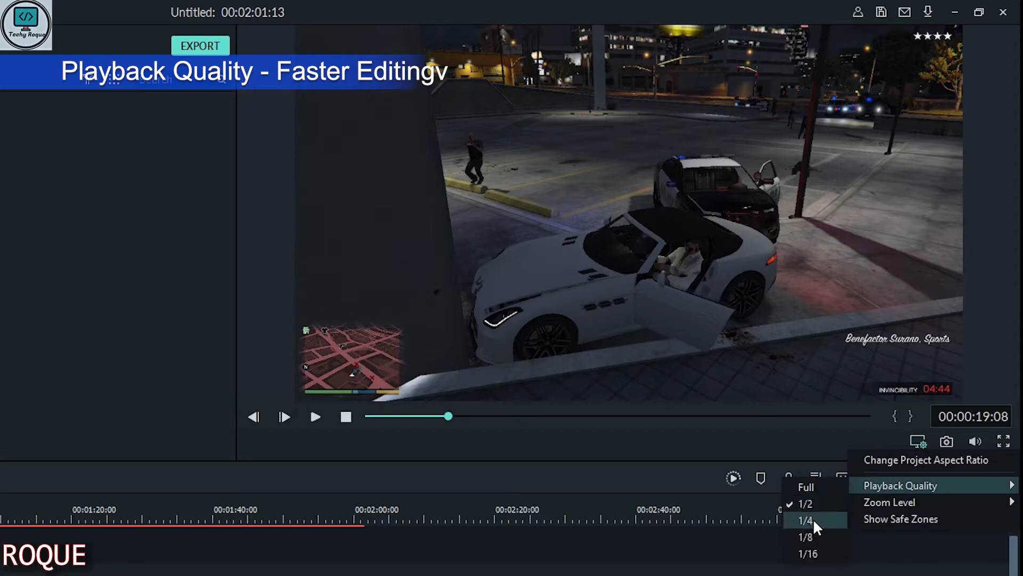
click(818, 550)
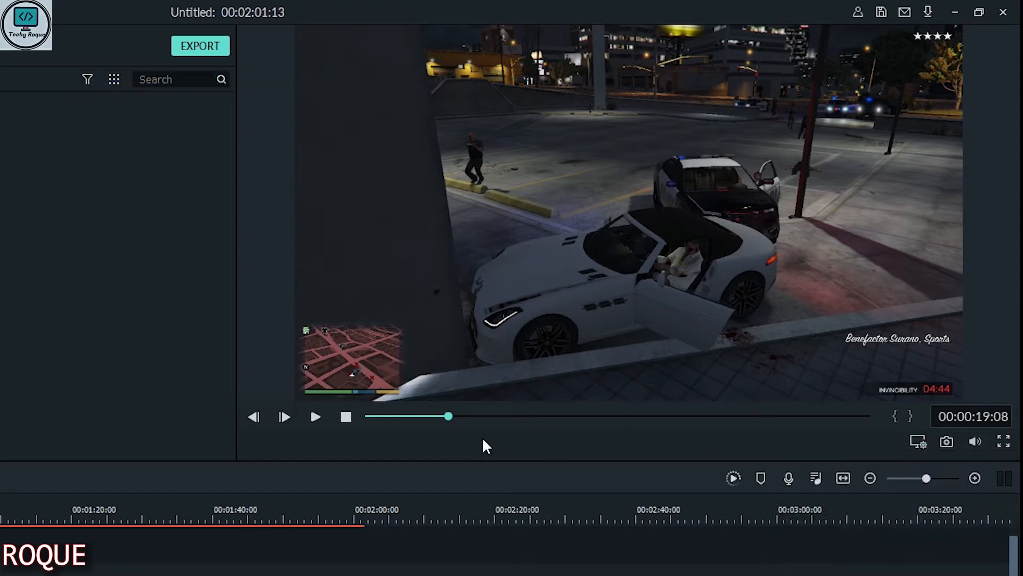
click(471, 416)
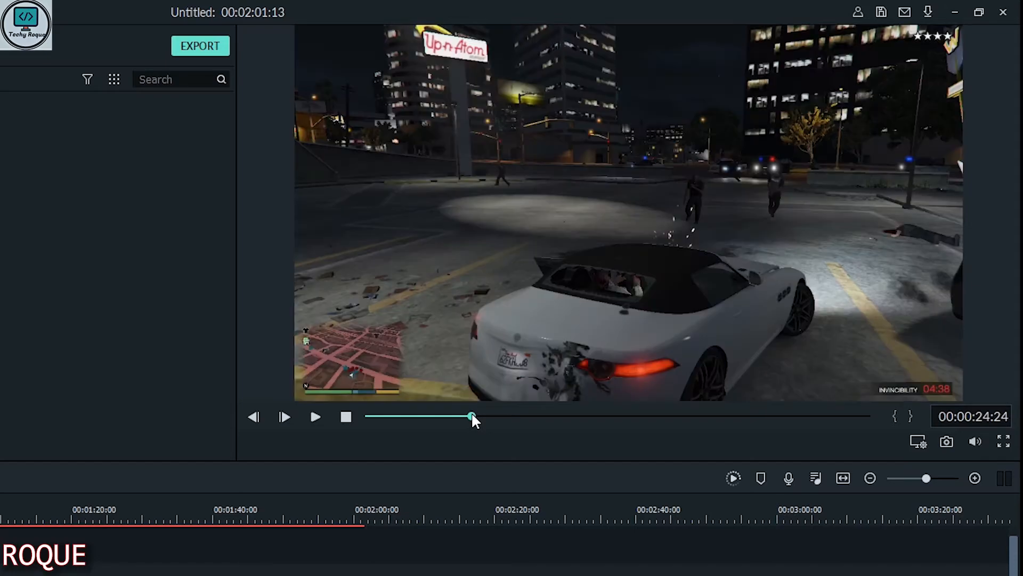
click(315, 416)
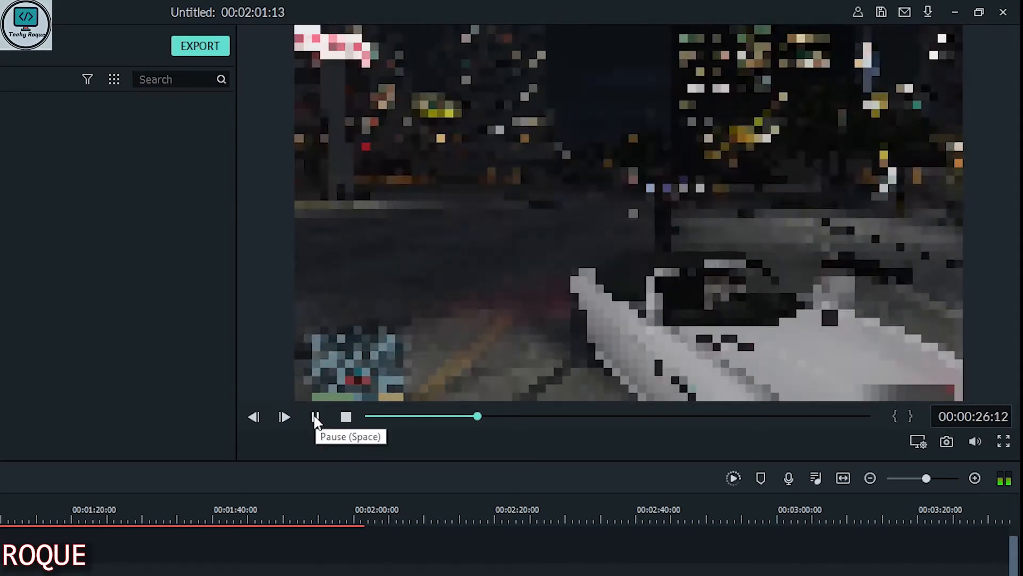
click(315, 416)
Step: Set the preview's playback quality to 1/4 and play the Grand Theft Auto V clip again
click(918, 442)
mouse_move(901, 485)
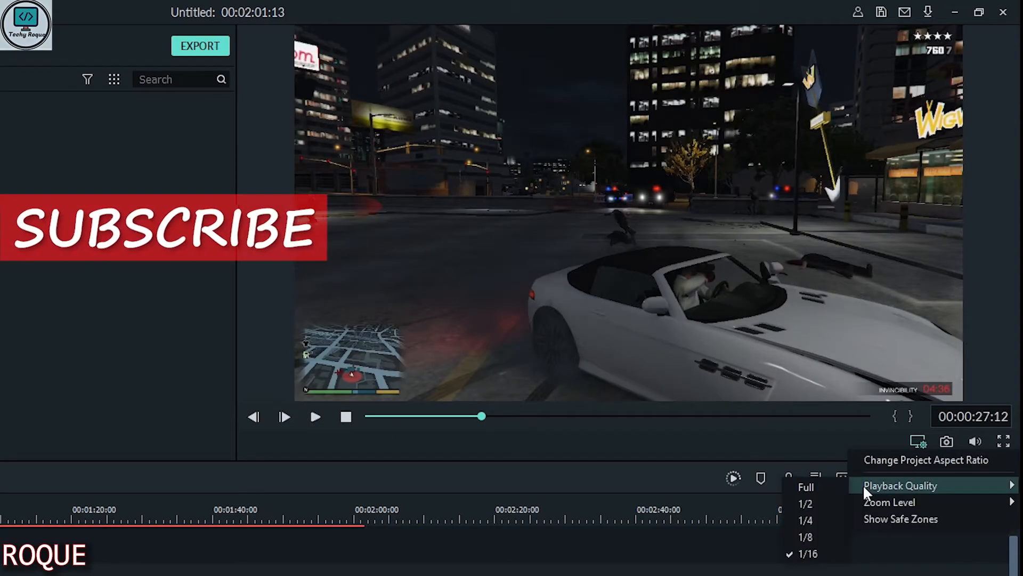
click(816, 520)
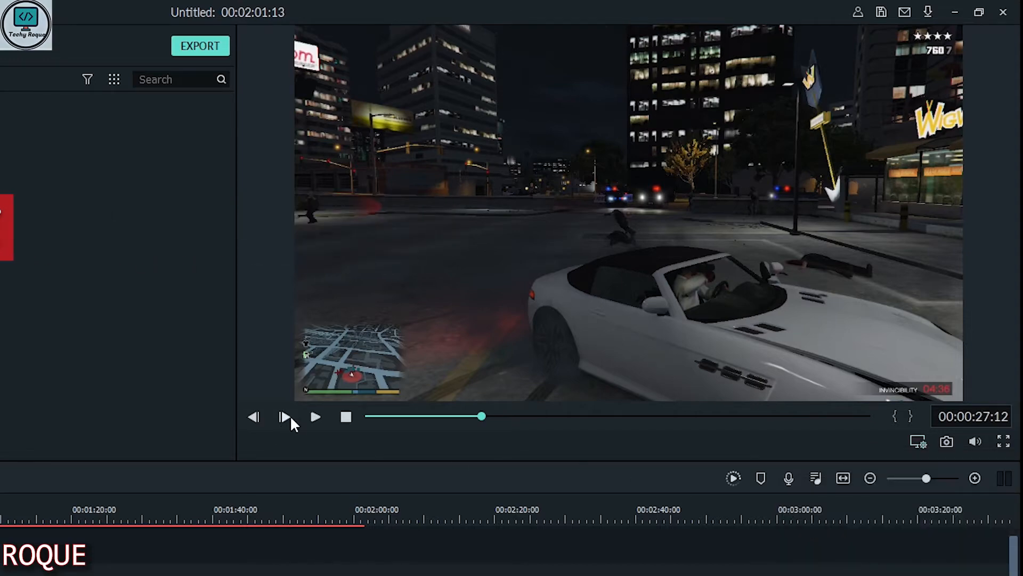
click(313, 417)
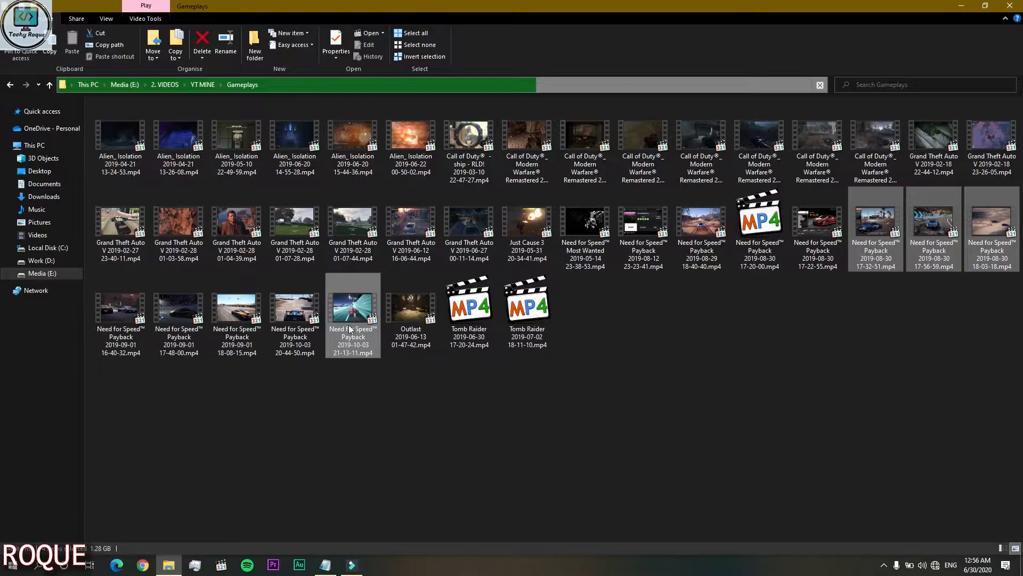
Step: Import the four selected Need for Speed Payback videos, and place the hdd unboxing clip on video track 2 without changing the project settings
drag(354, 312, 352, 373)
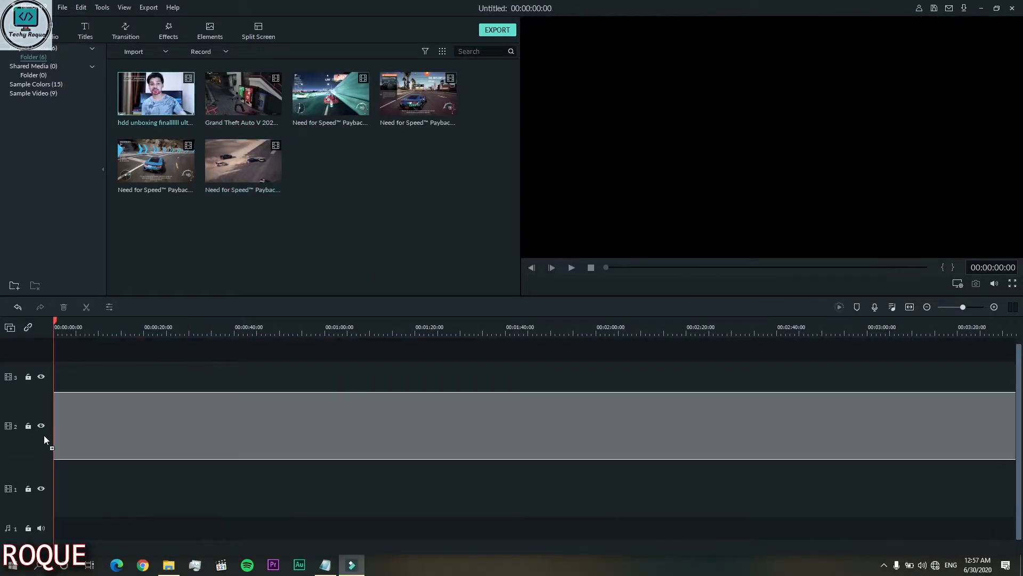
drag(46, 439, 354, 362)
click(634, 293)
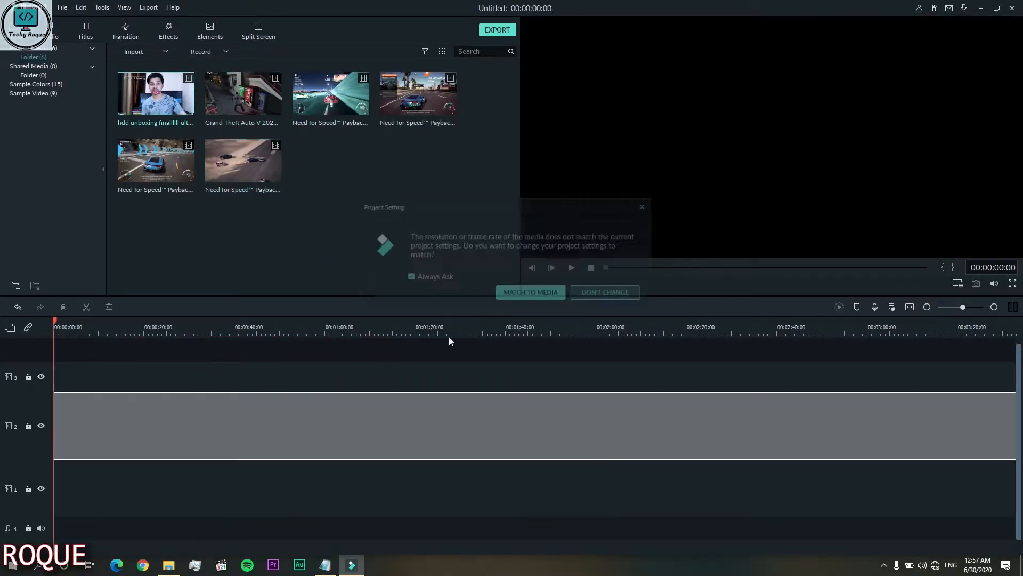
click(354, 326)
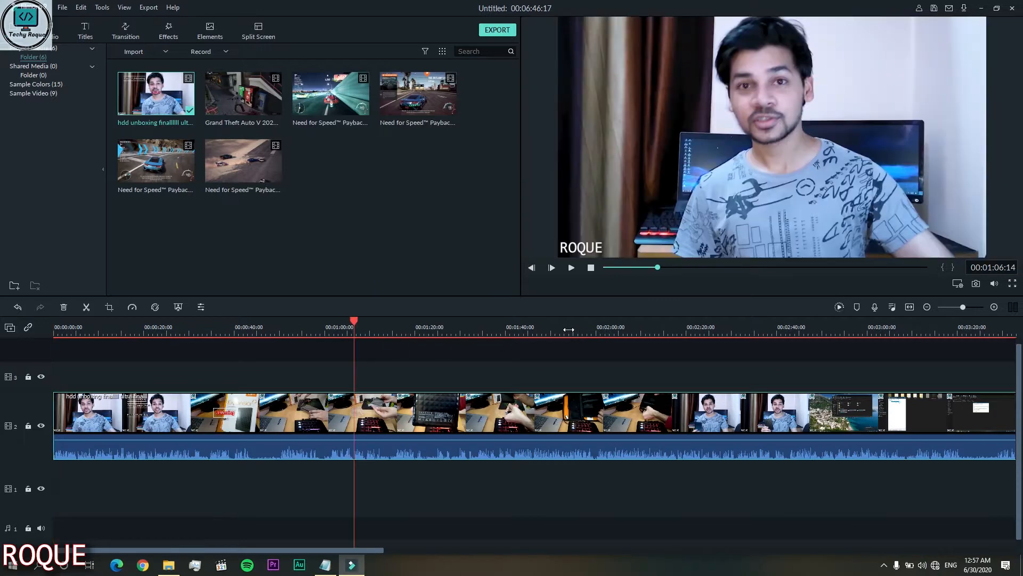
click(572, 268)
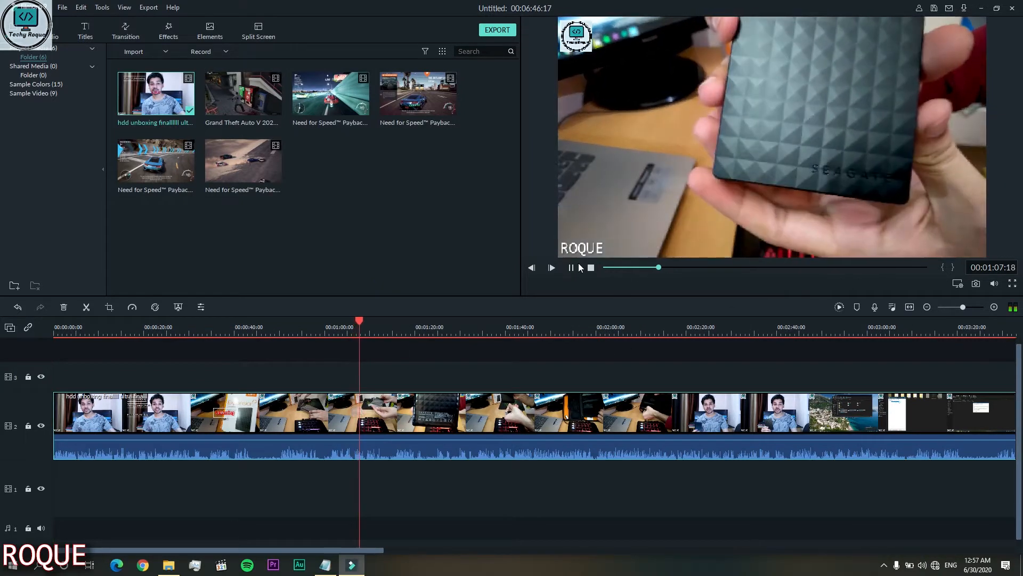
click(579, 266)
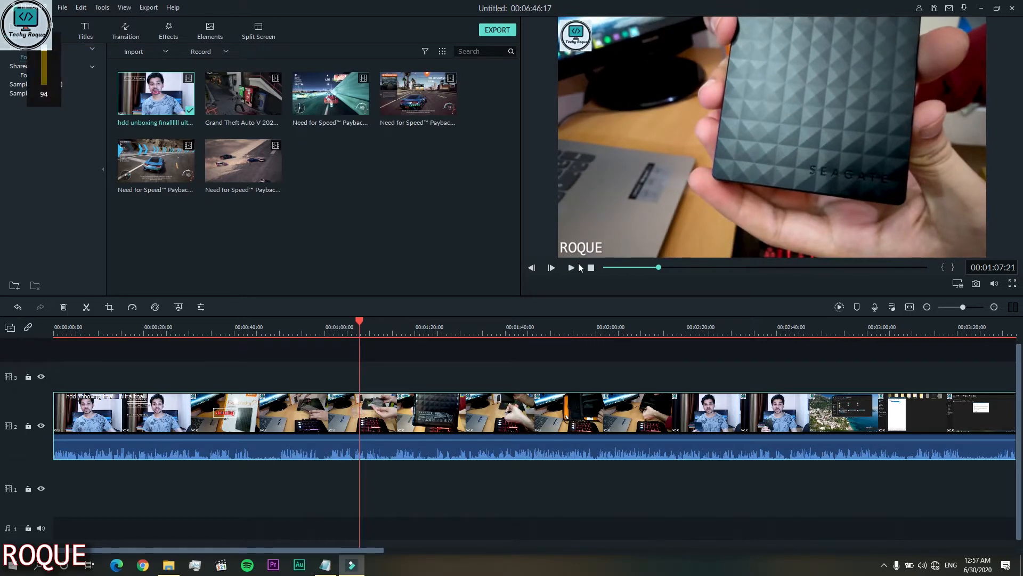
Step: Set the preview's playback quality to Full and play the hdd unboxing clip
click(958, 283)
mouse_move(946, 319)
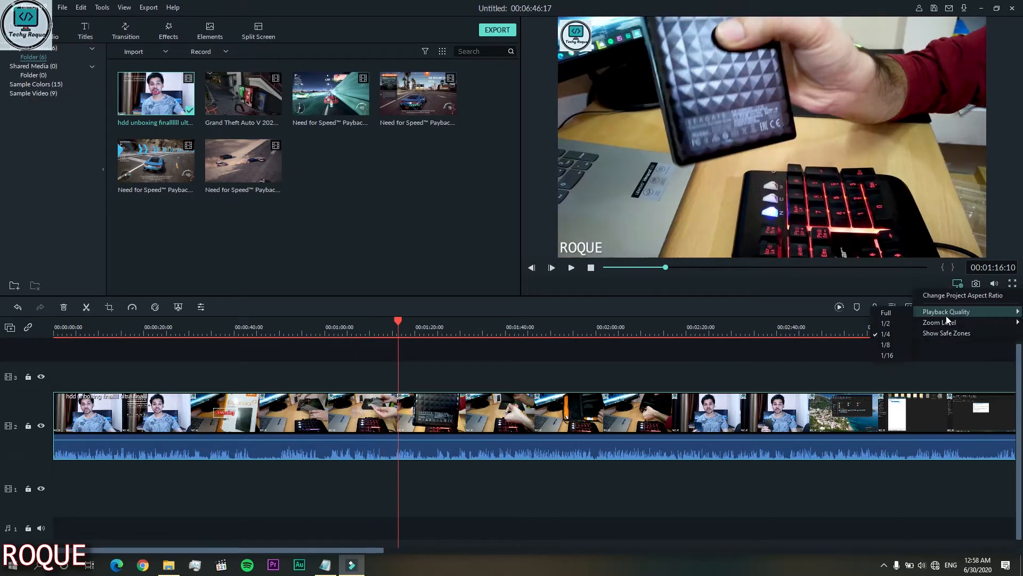
click(887, 313)
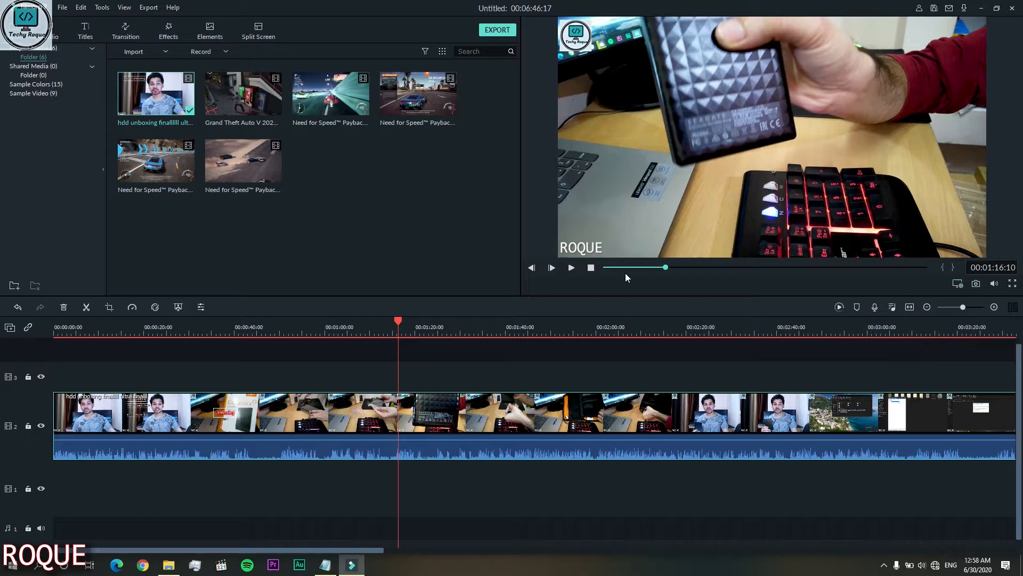
click(571, 267)
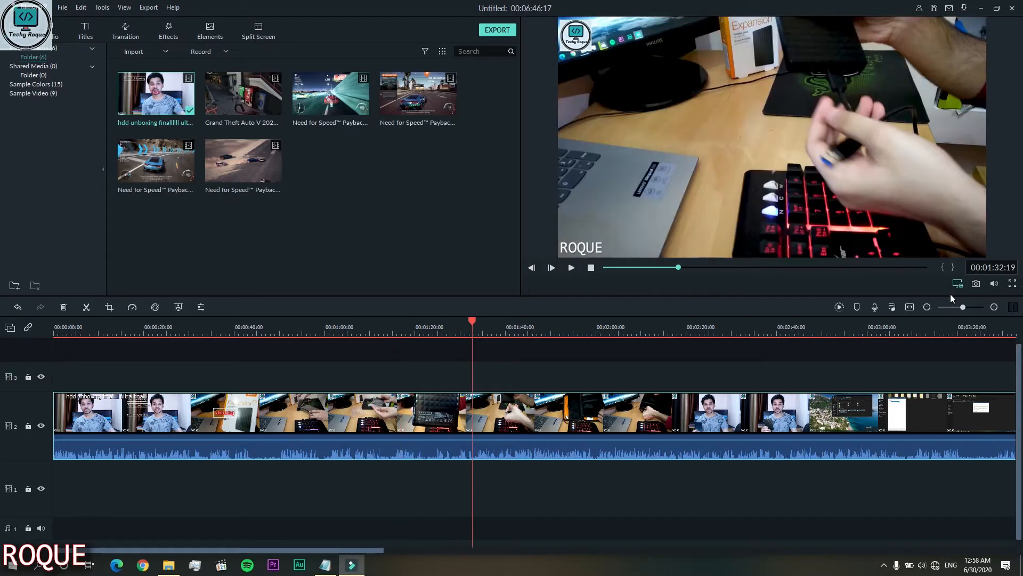
Step: Review the aspect ratio, resolution choices and frame rate in the project settings, and close them without applying anything
click(950, 294)
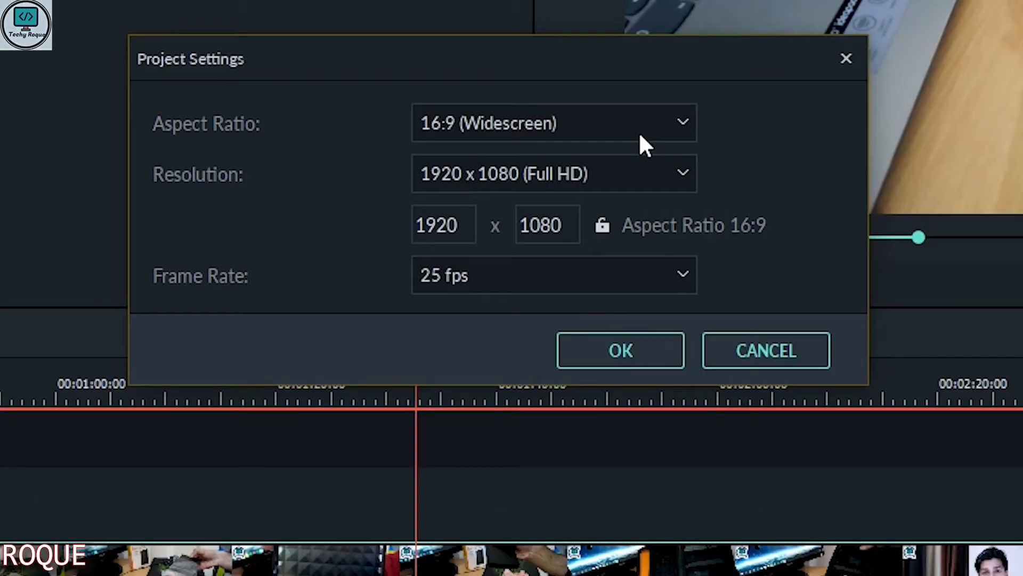
click(681, 170)
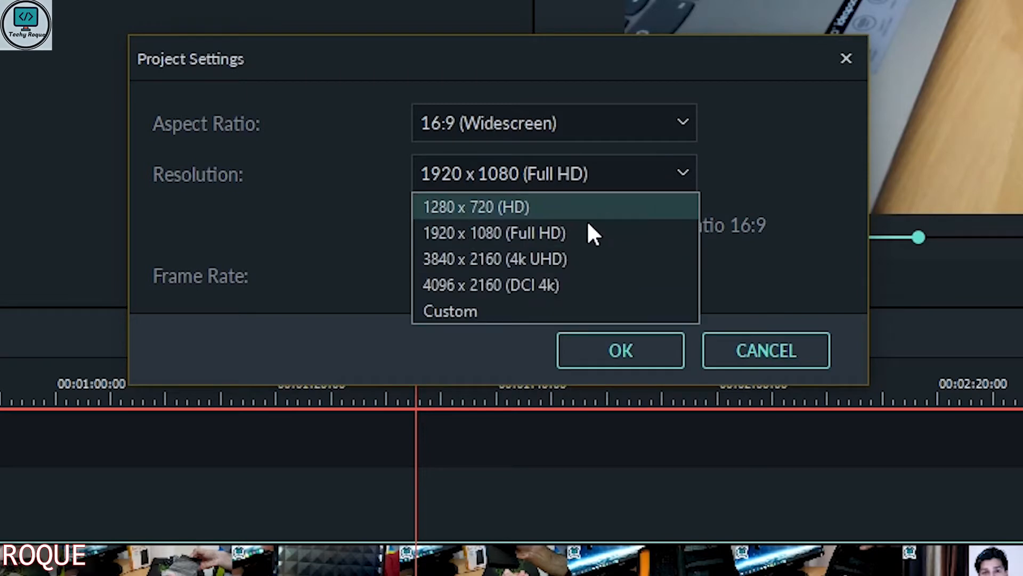
click(530, 230)
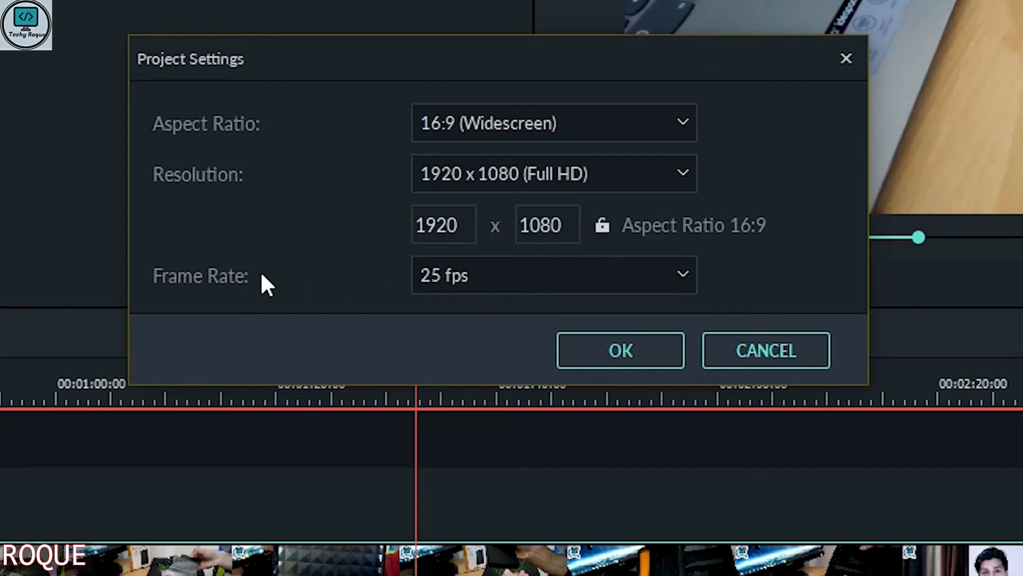
click(767, 350)
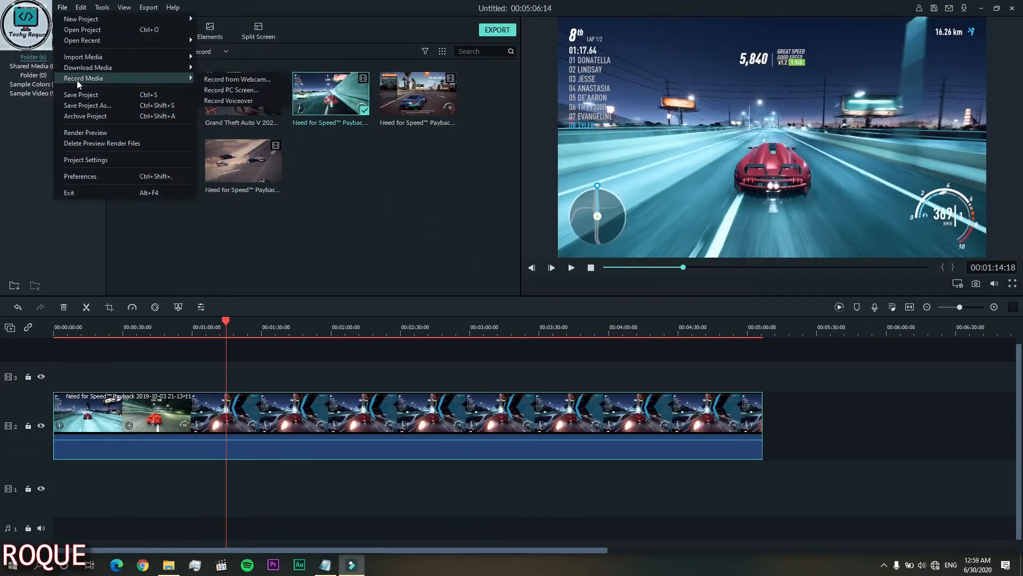
Step: Save the project as SAMPLE 002 in the Projects folder
click(90, 93)
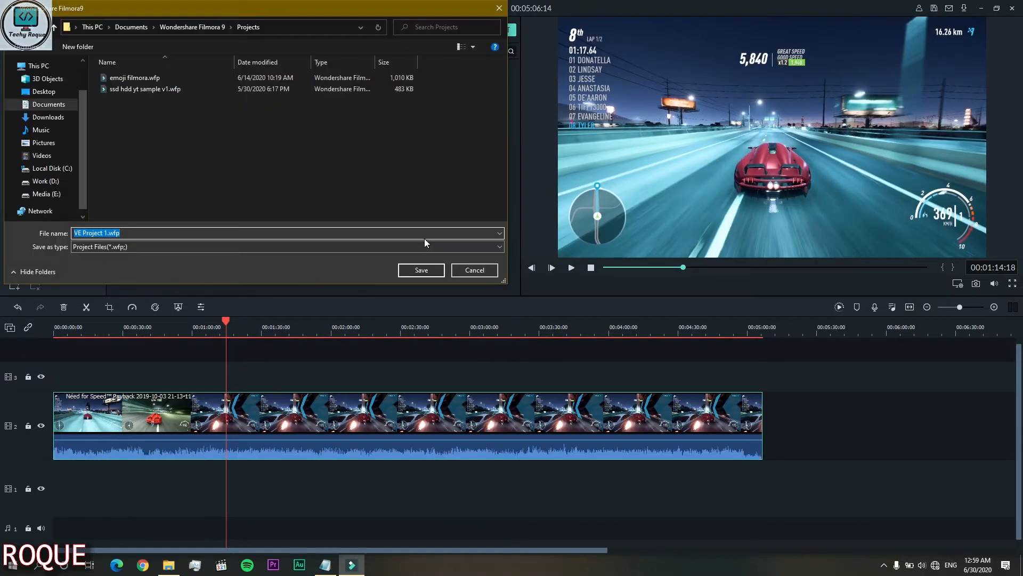
text(SAMPLE 002)
key(Return)
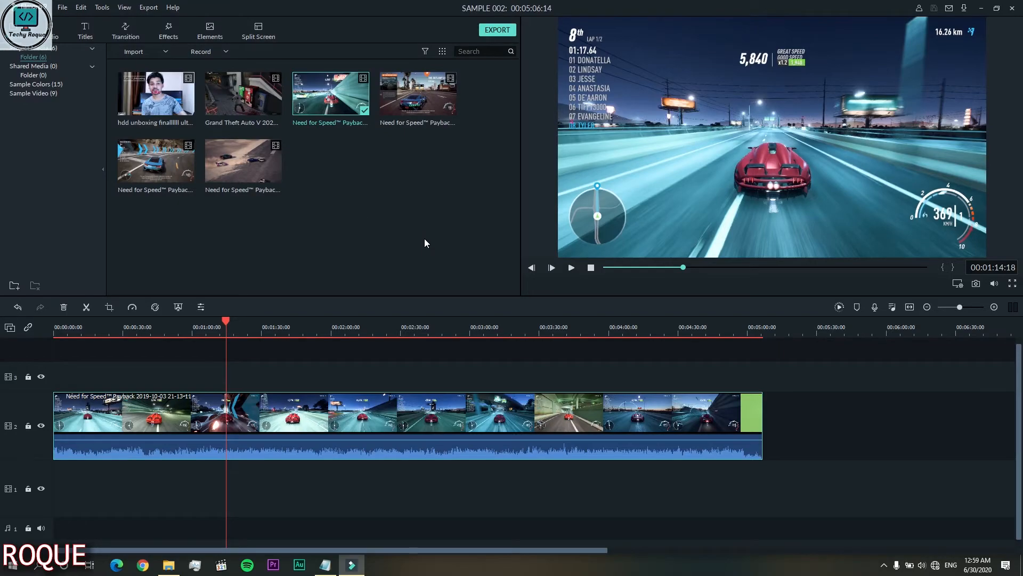
Step: Review the folder and editing preferences, and choose a 1-minute interval for automatic project backups
click(63, 8)
click(131, 182)
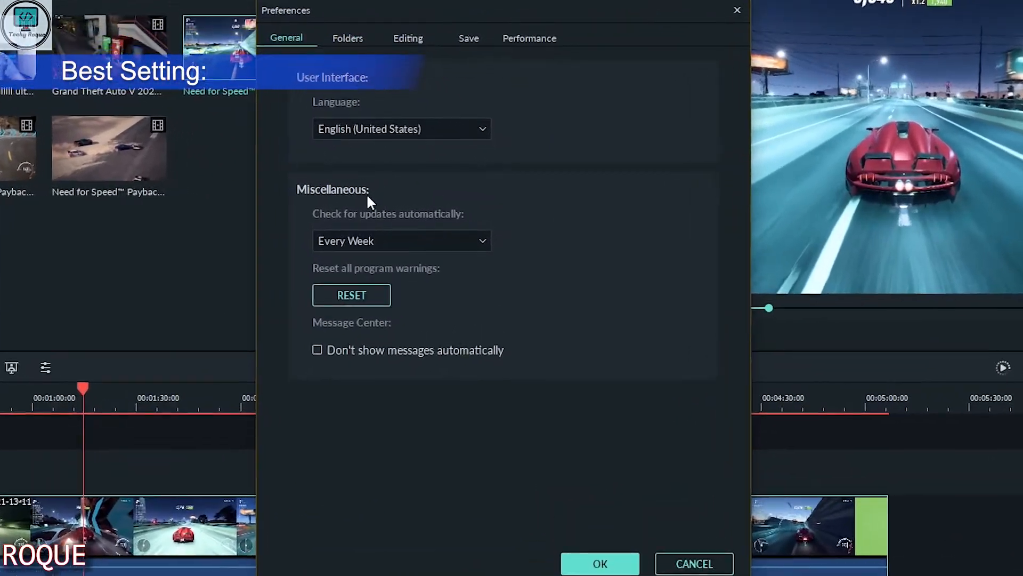
click(347, 37)
click(409, 40)
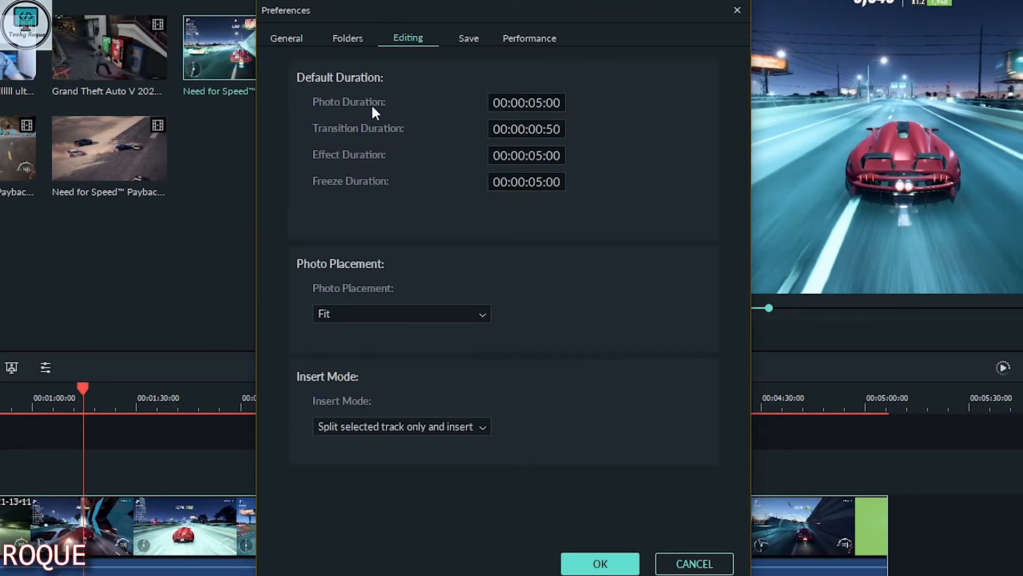
click(469, 35)
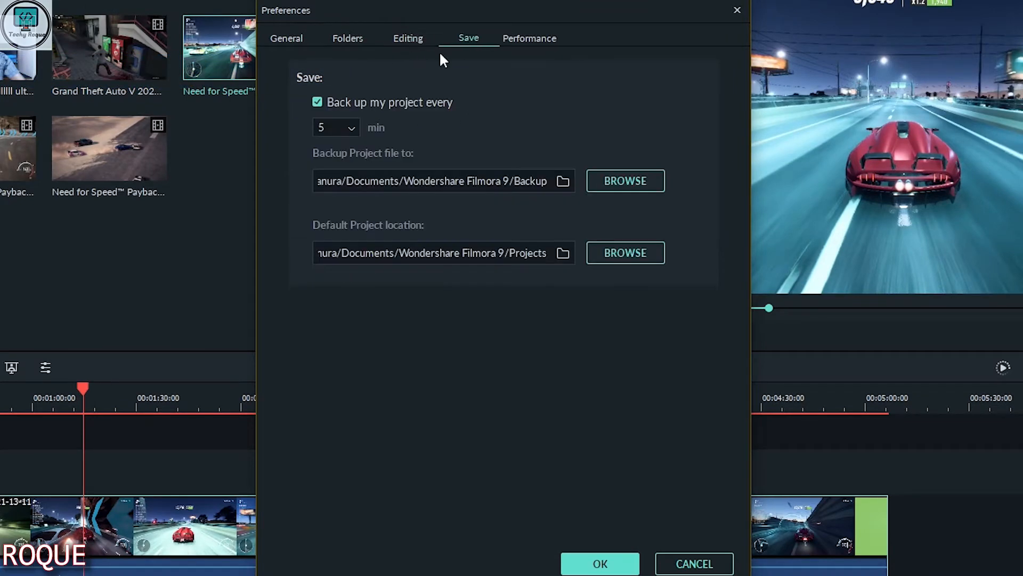
click(354, 131)
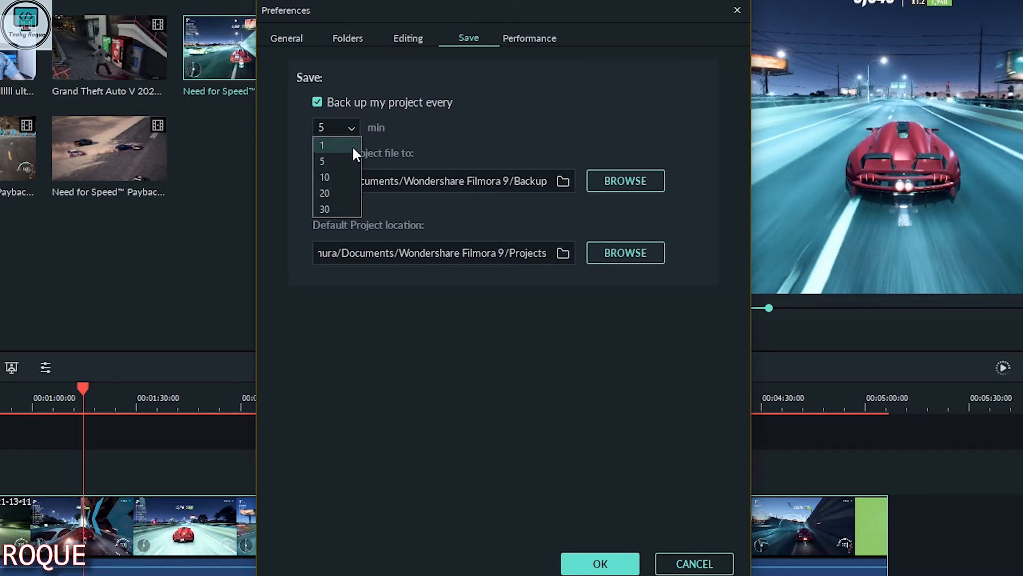
click(331, 148)
Step: Try hardware acceleration for video rendering and playback in the performance preferences, switch it off again, and close the preferences without applying anything
click(525, 38)
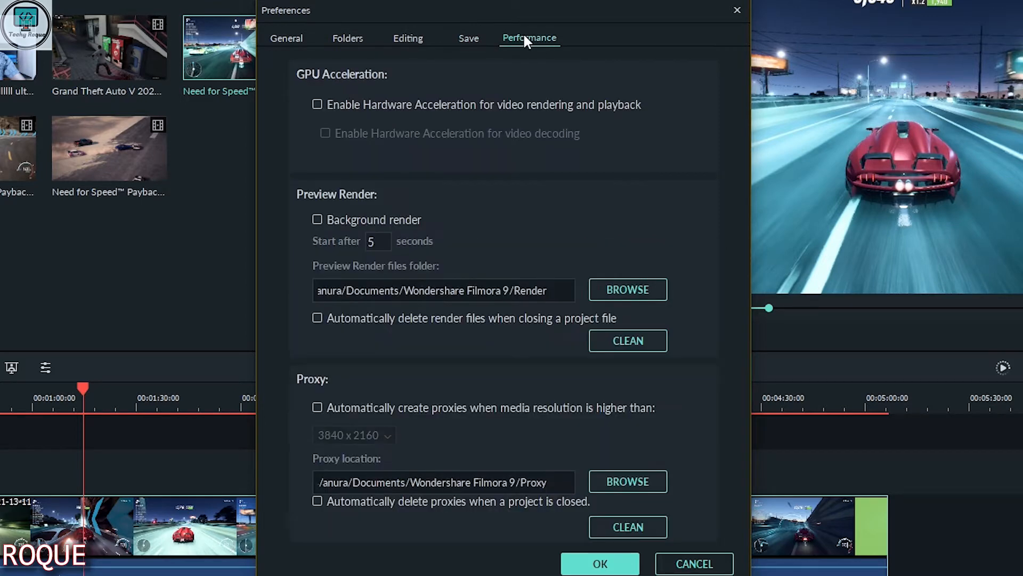
click(318, 103)
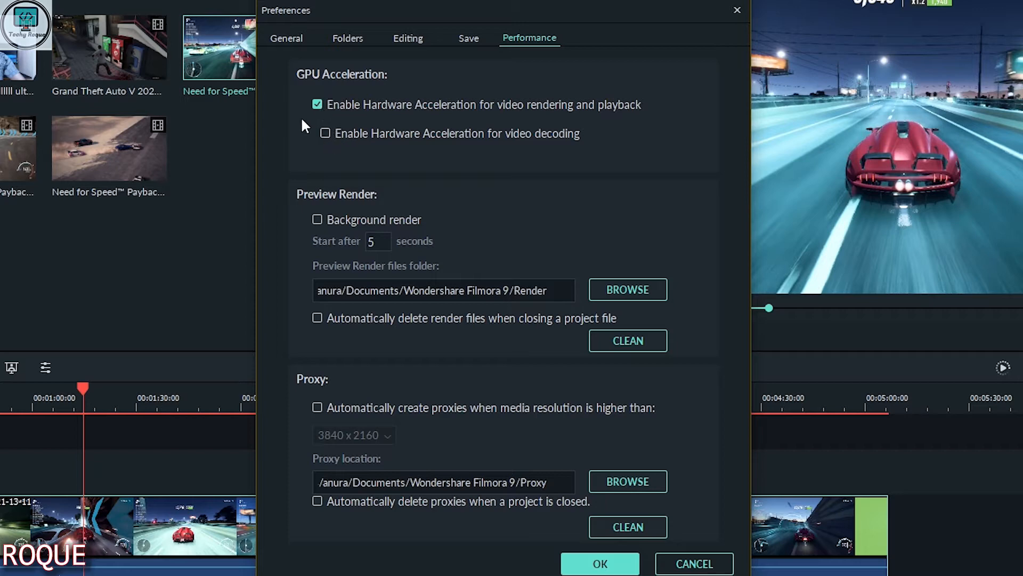
click(318, 104)
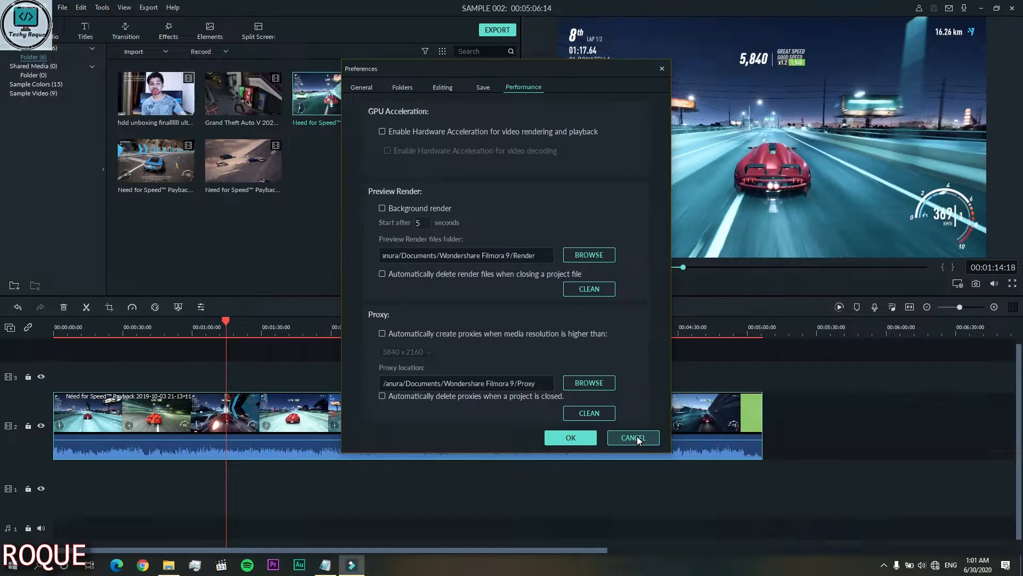
click(759, 564)
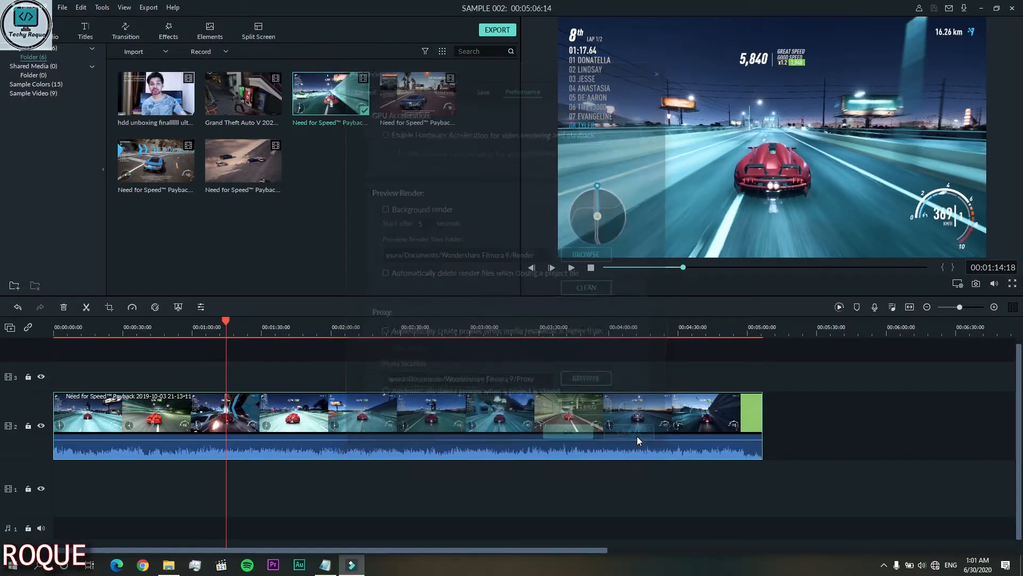
Step: Browse the audio and title libraries, place the Credit 10 title on video track 3 at about 20 seconds, and preview it there
key(Home)
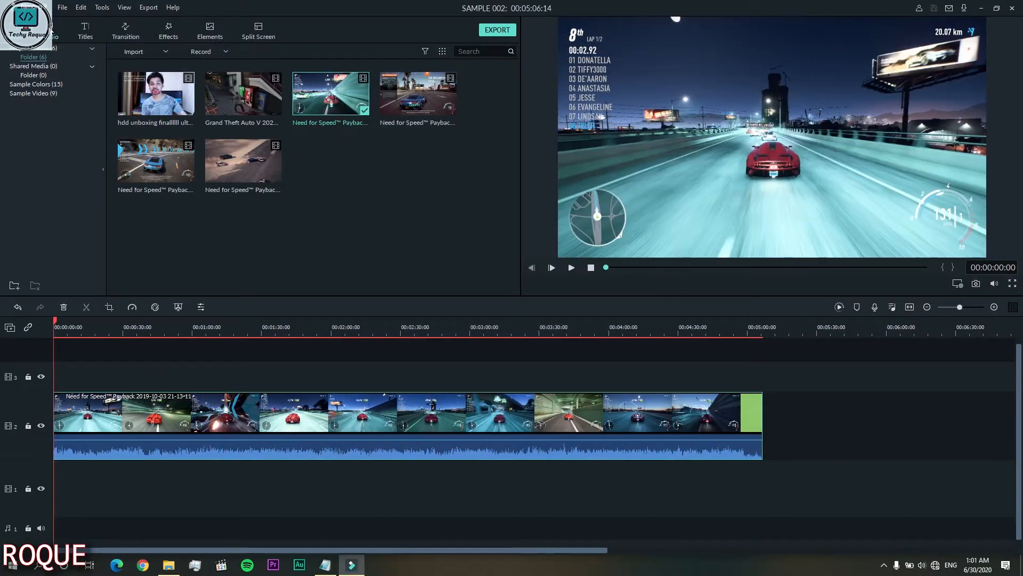
click(51, 31)
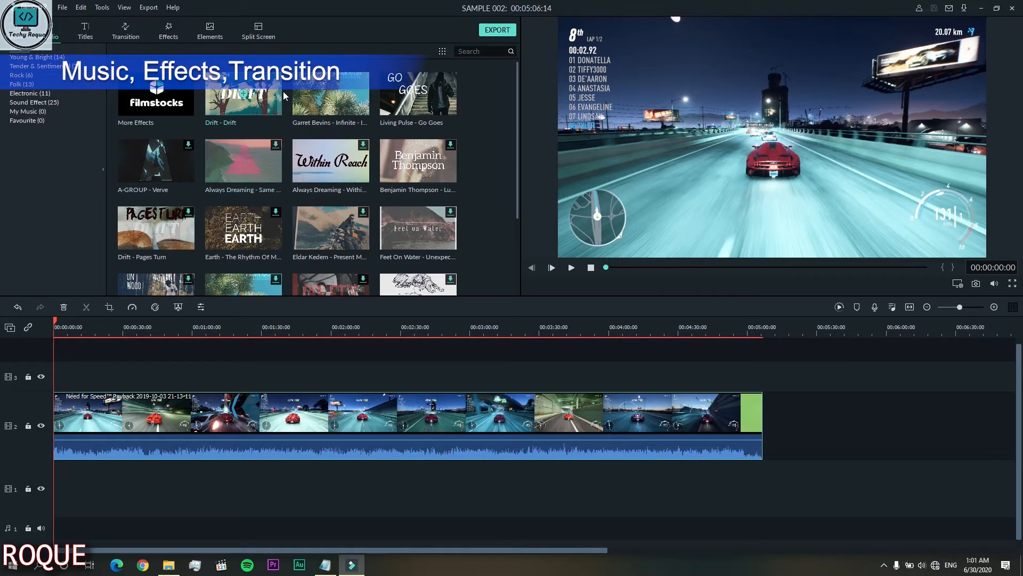
click(85, 32)
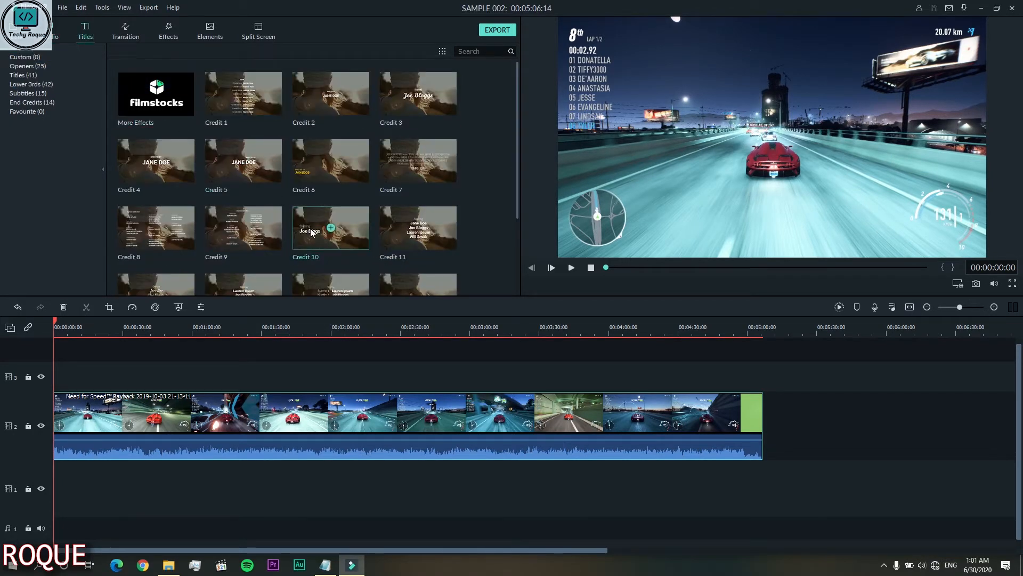
drag(198, 338, 100, 377)
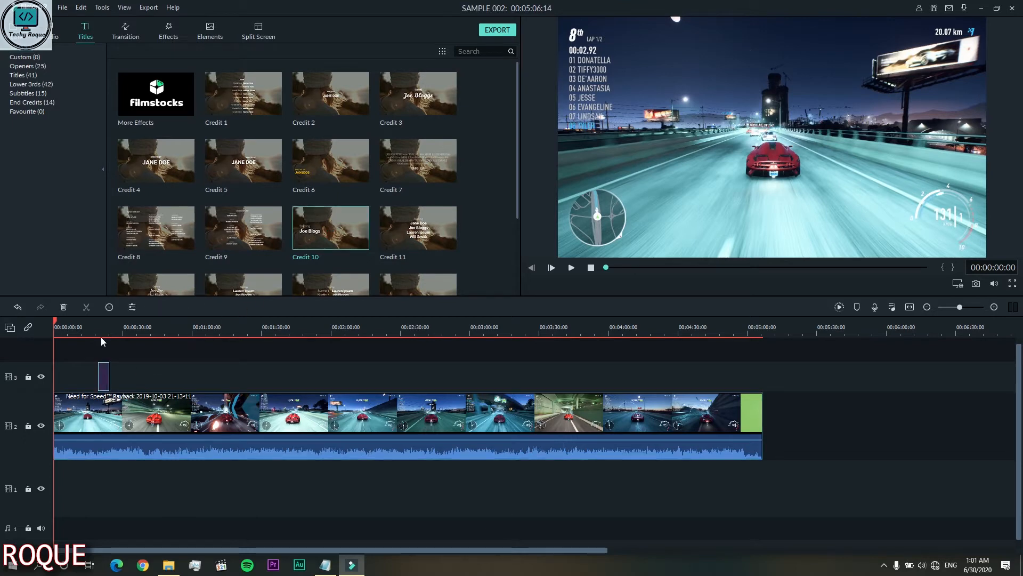
click(101, 335)
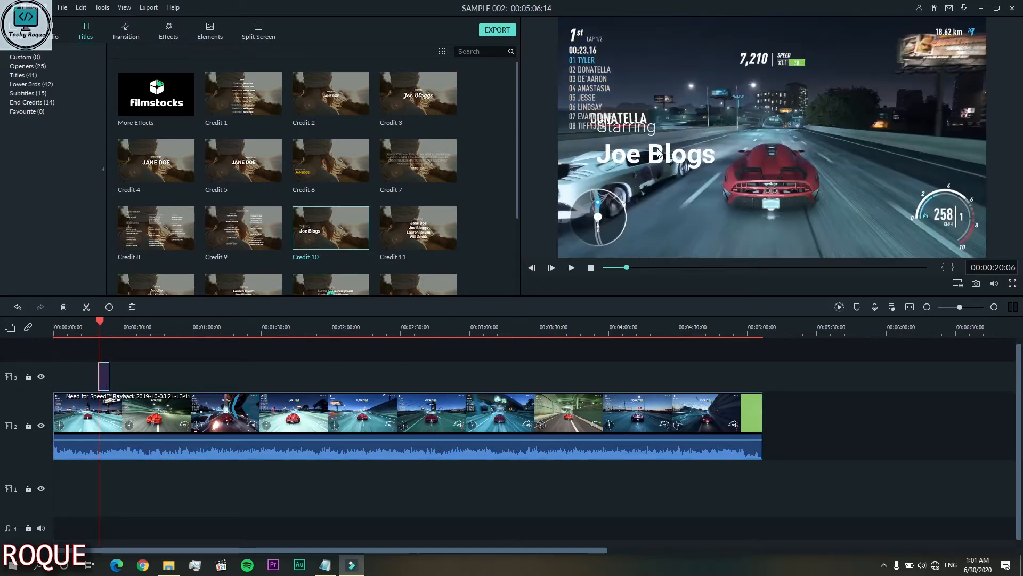
Step: Replace the first placeholder name in the Credit 10 title with SAMPLE
click(658, 155)
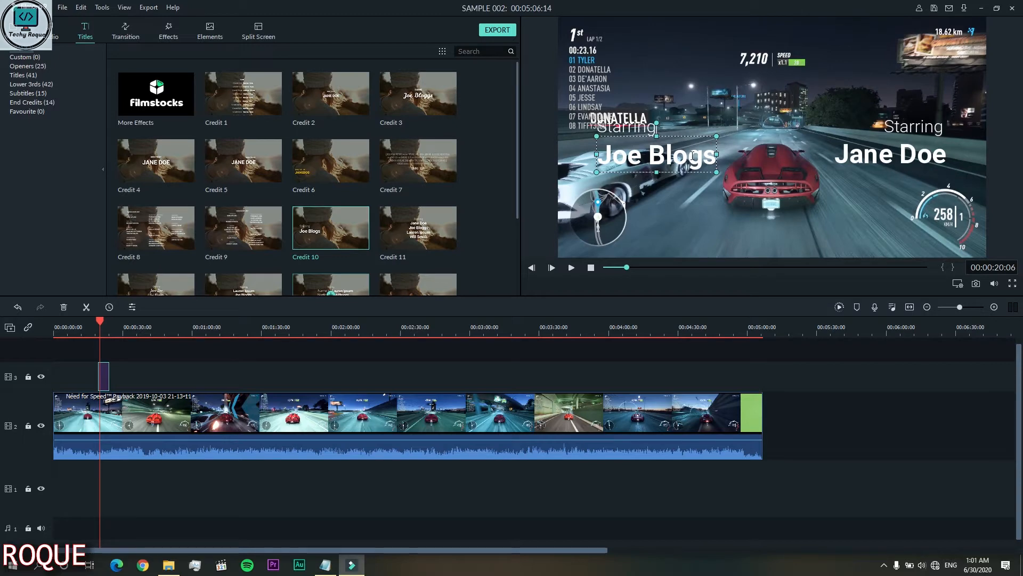
double_click(692, 156)
key(ctrl+a)
key(BackSpace)
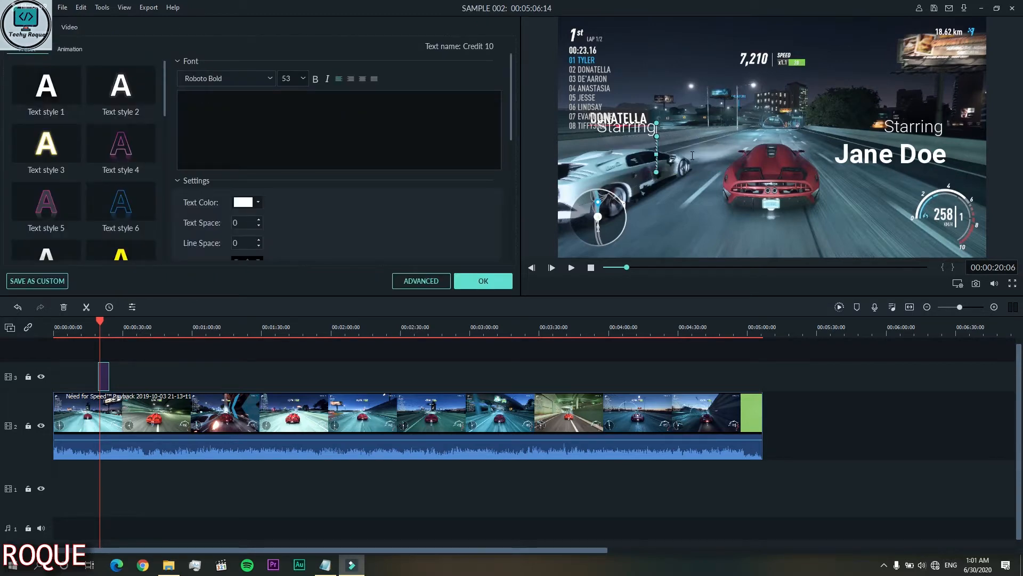
text(SAMPLE)
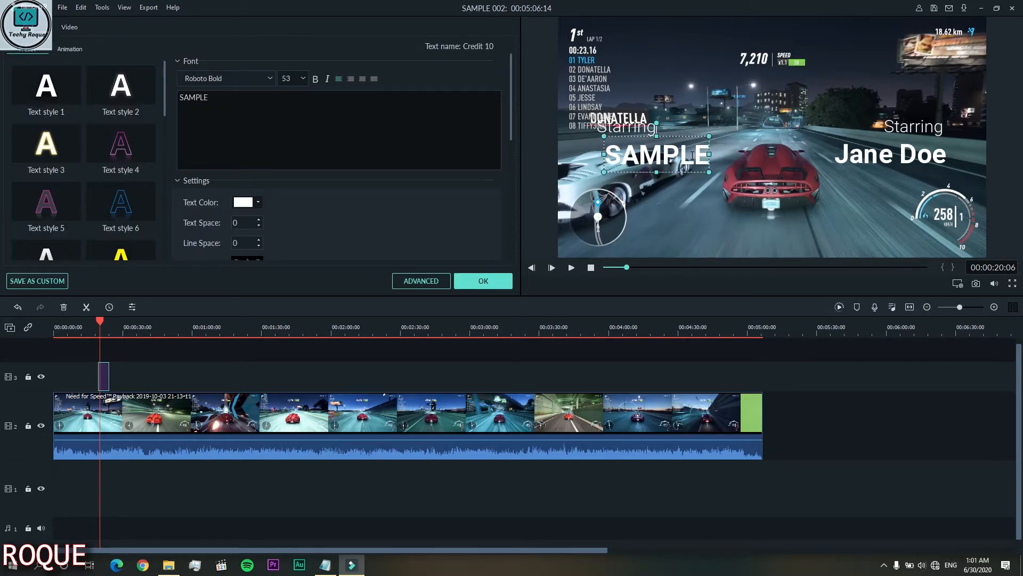
Step: Clear the SAMPLE text, confirm the title edit, and delete the Credit 10 title from video track 3
key(ctrl+a)
key(BackSpace)
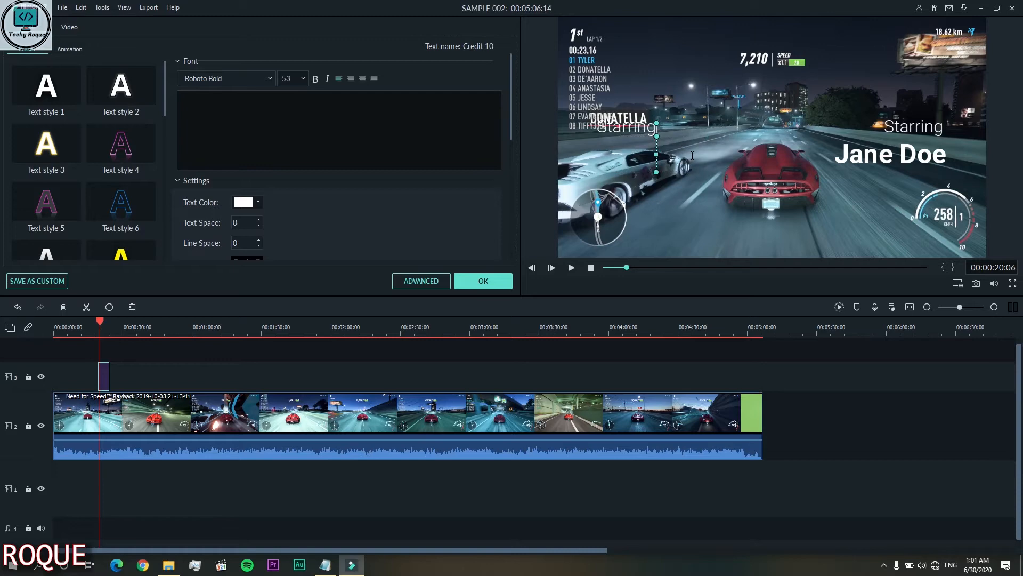
click(483, 279)
key(Delete)
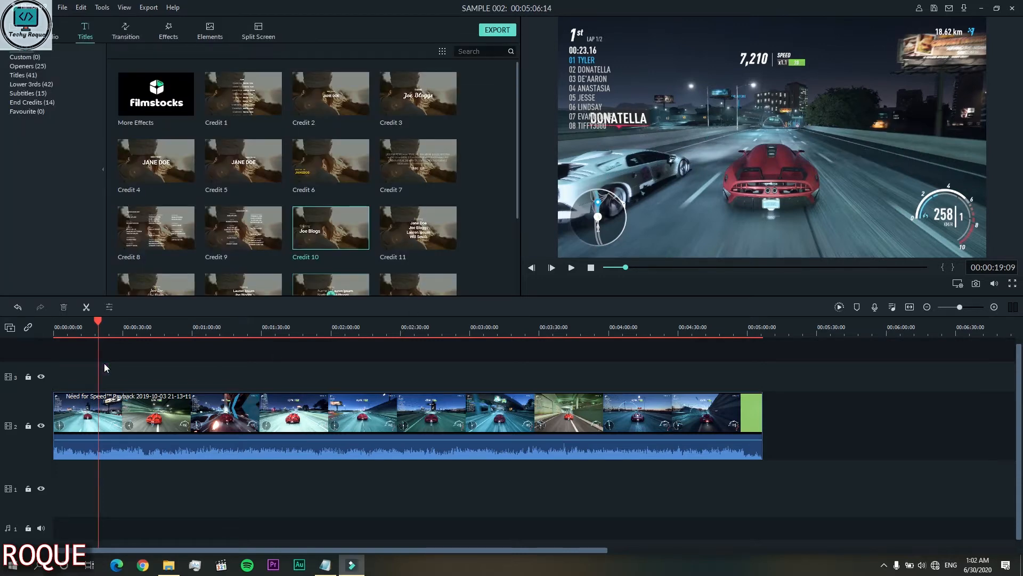
Step: Browse the transition, effect and element libraries, and return to the project's media
click(128, 37)
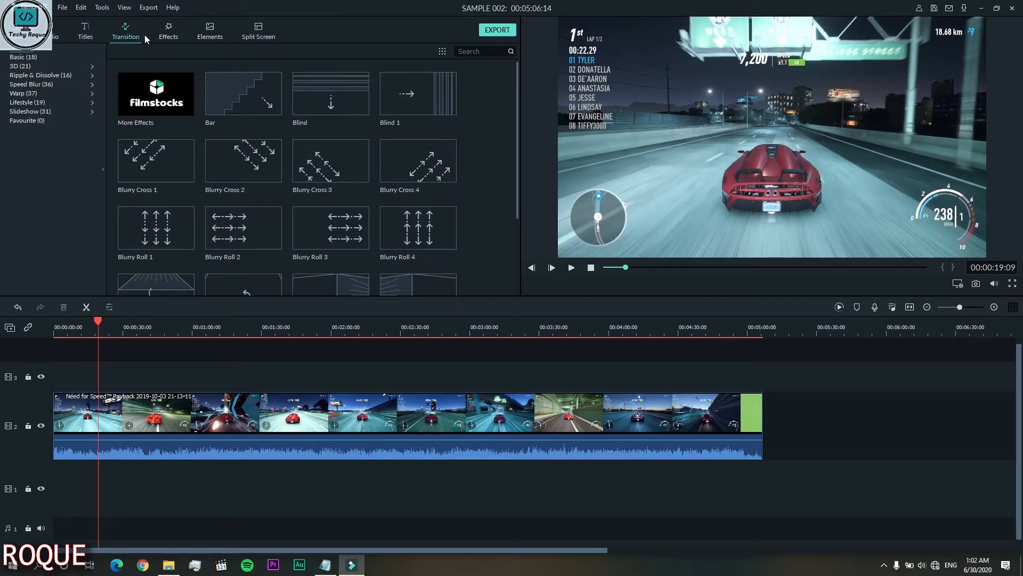
scroll(337, 215, down, 10)
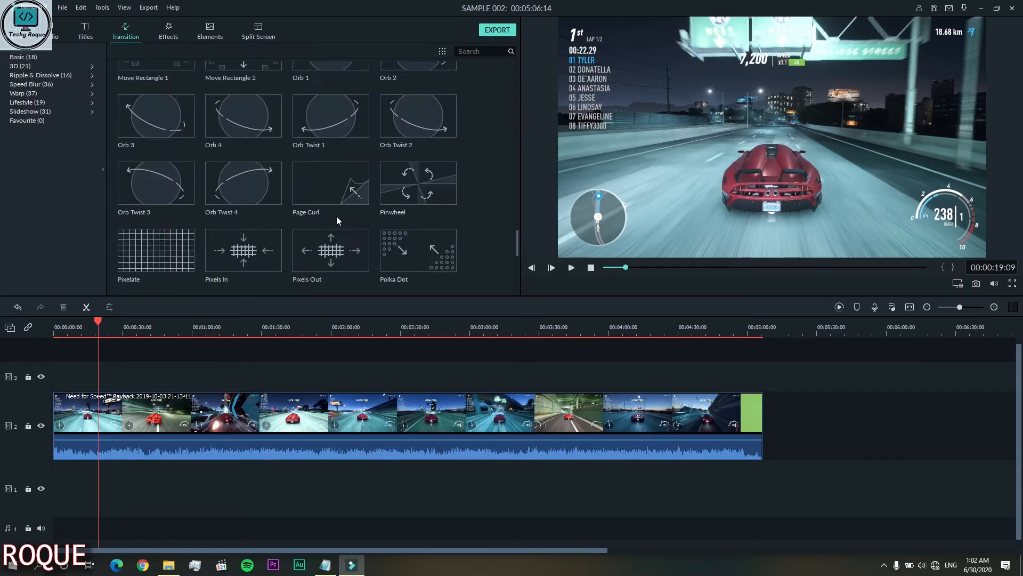
scroll(336, 216, down, 3)
click(169, 32)
click(216, 33)
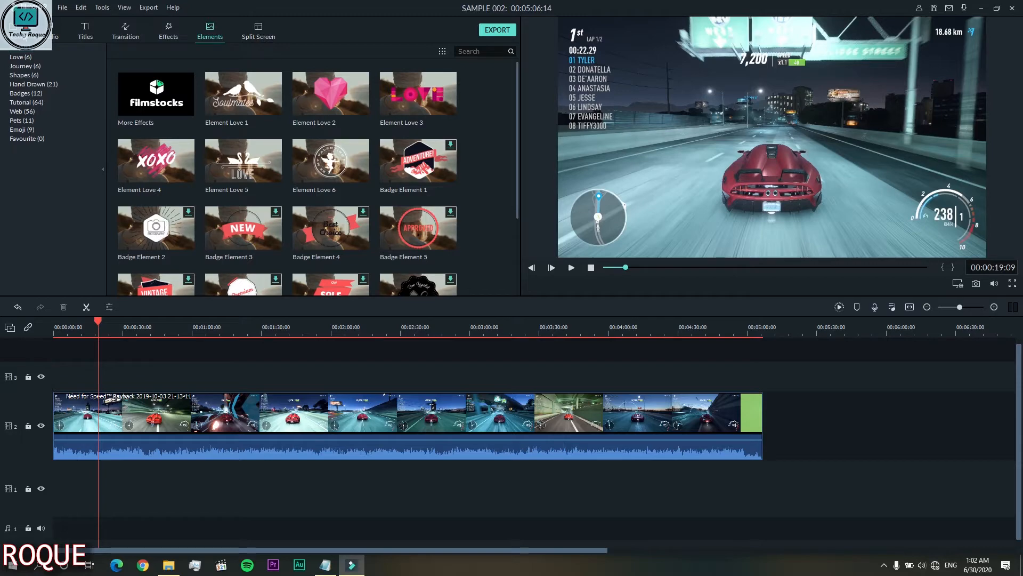
click(25, 32)
Step: Play the Need for Speed Payback clip on video track 2 to find a cut point, and split it at 00:00:31:03
drag(99, 319, 118, 316)
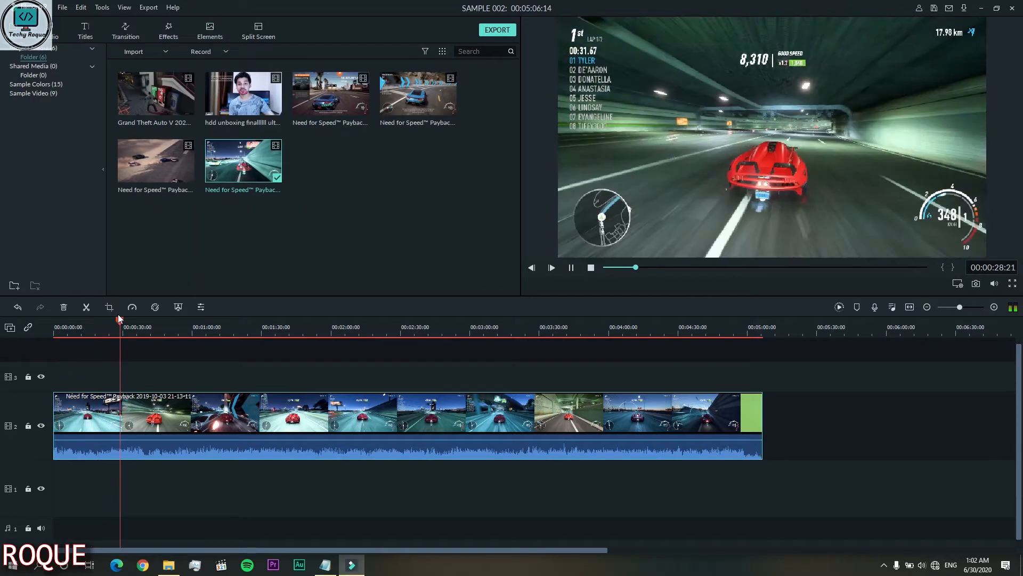
key(space)
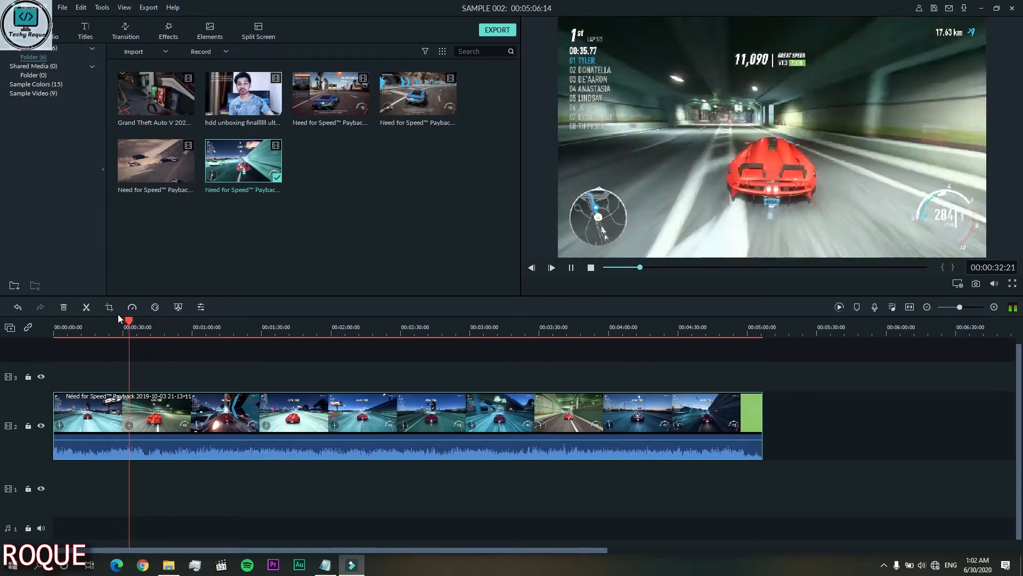
key(space)
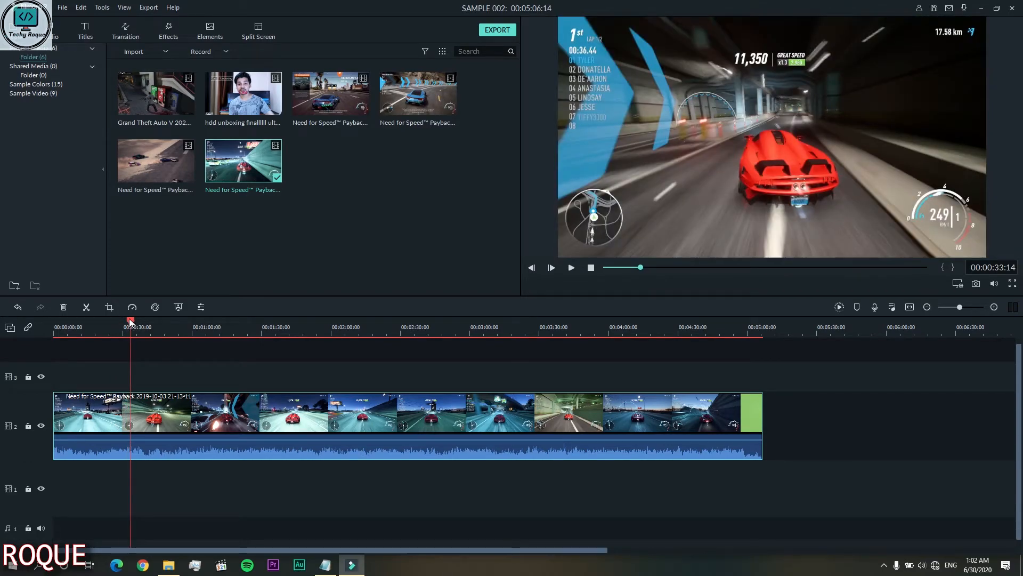
drag(129, 319, 125, 319)
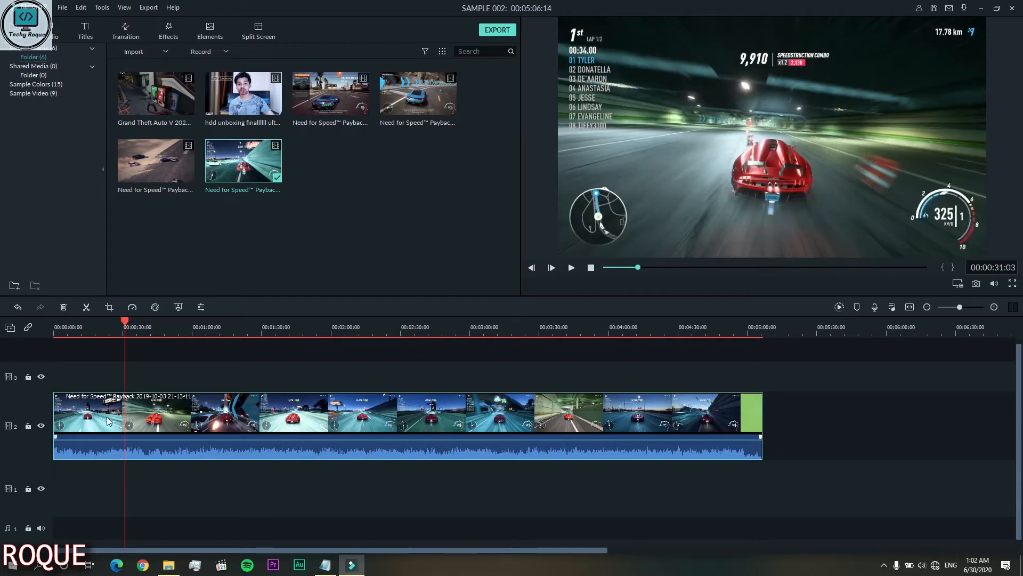
right_click(149, 415)
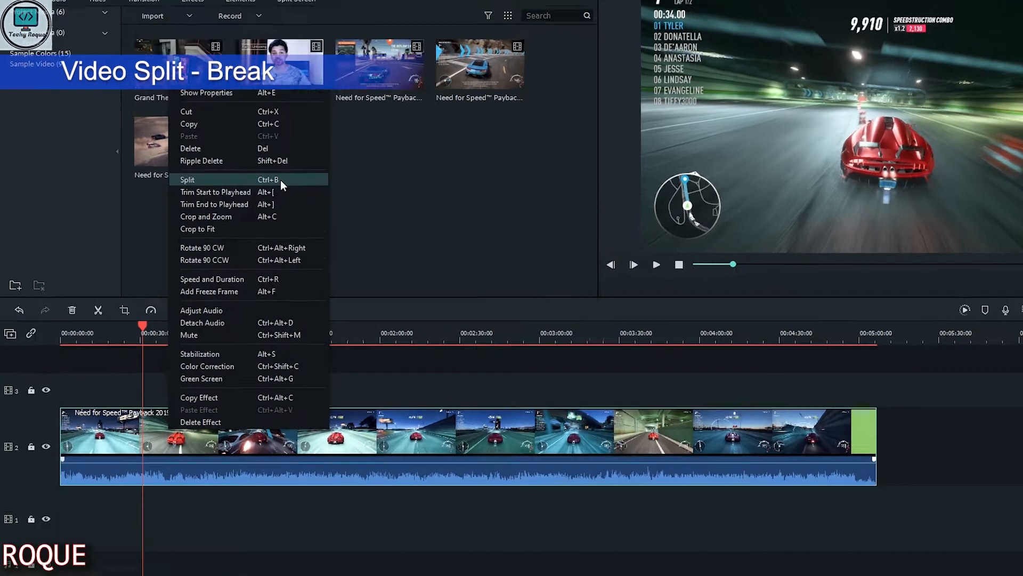
click(181, 193)
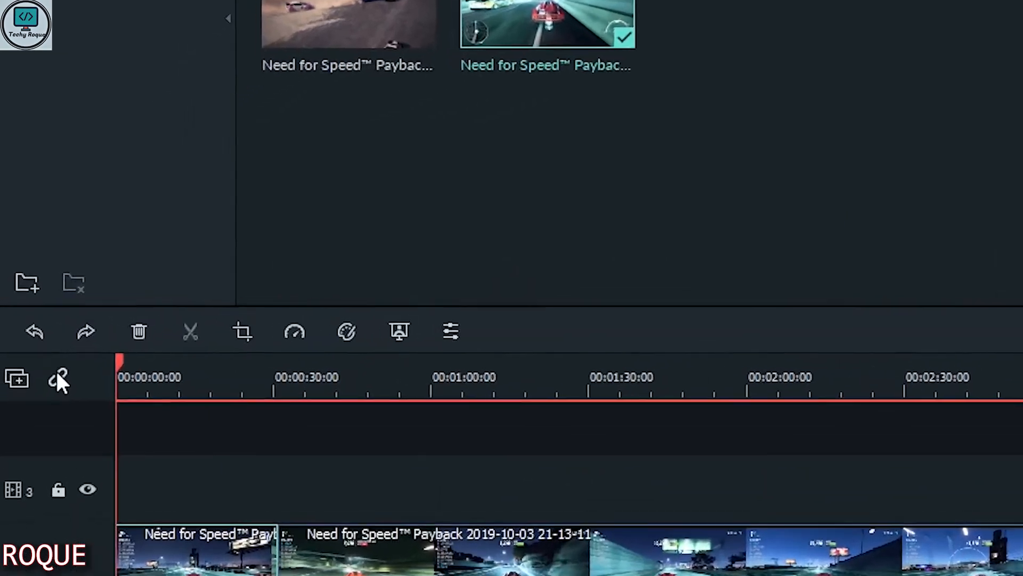
Step: Turn off automatic rippling on the timeline, try deleting the first segment of the split clip, and undo the deletion
click(38, 347)
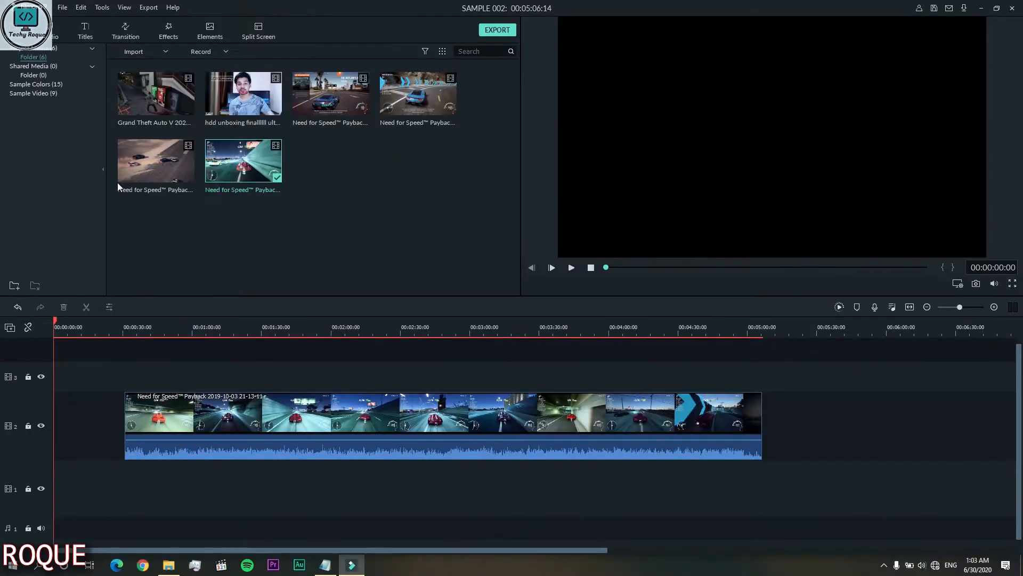
click(28, 328)
key(ctrl+z)
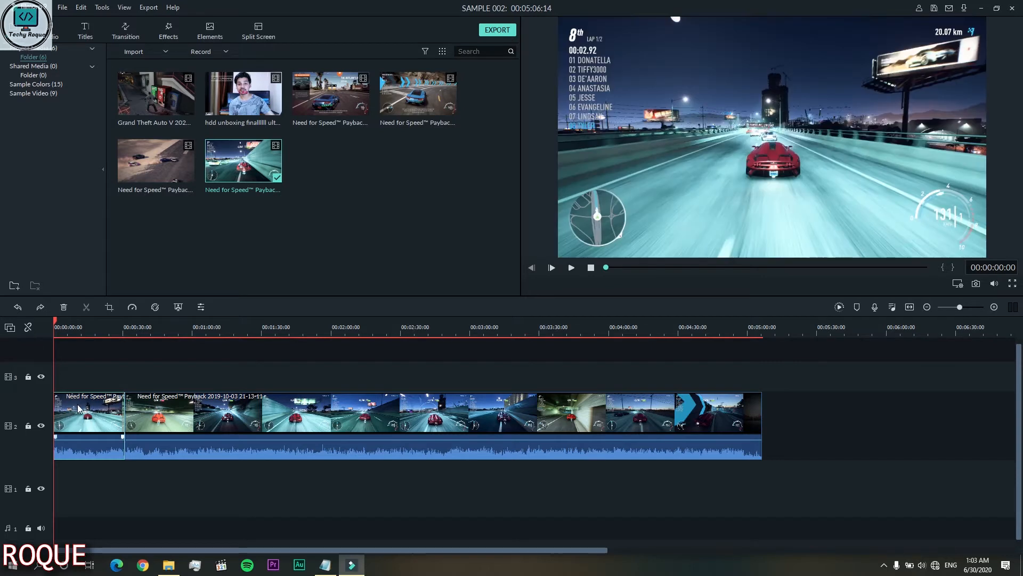
Step: Try a plain Delete on the first segment of the split clip, and undo it
click(78, 404)
right_click(93, 406)
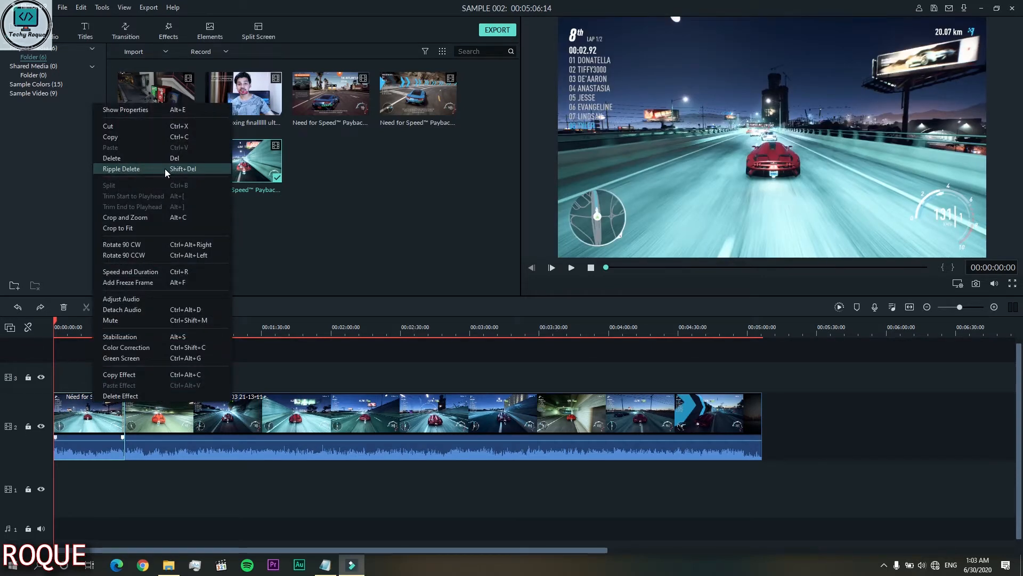
click(149, 159)
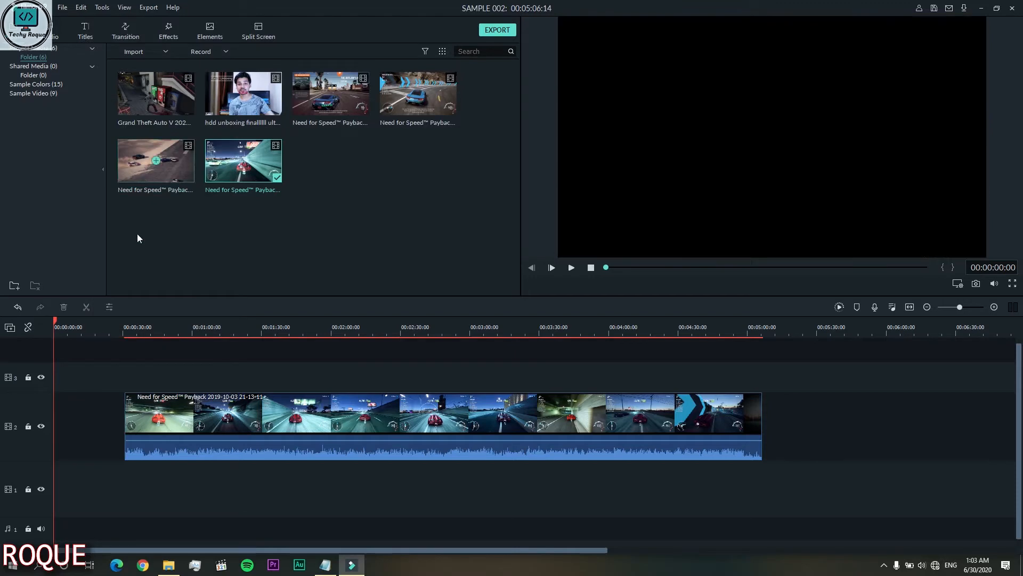
key(ctrl+z)
Step: Ripple delete the first segment of the split clip on video track 2
right_click(88, 410)
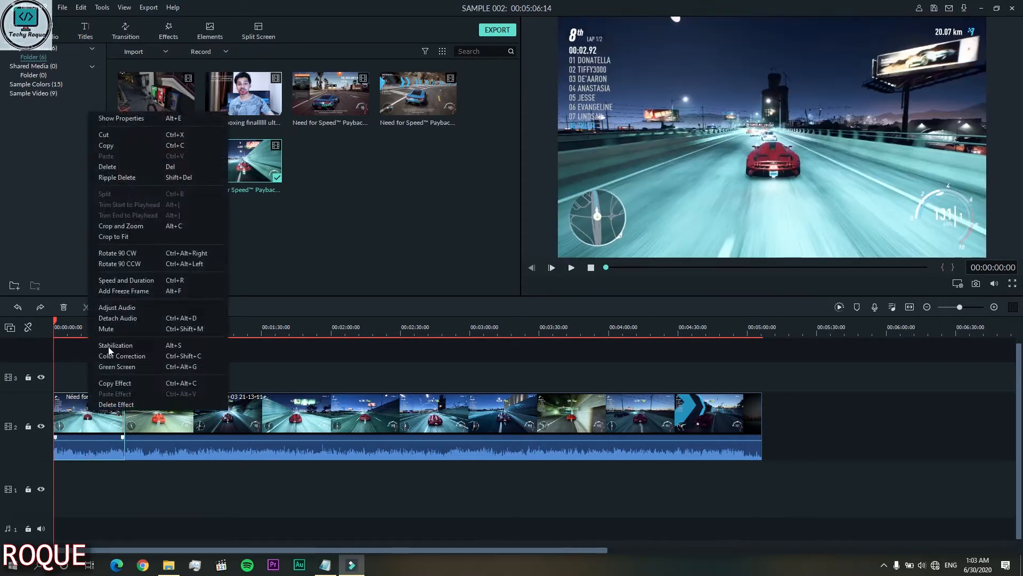
click(135, 177)
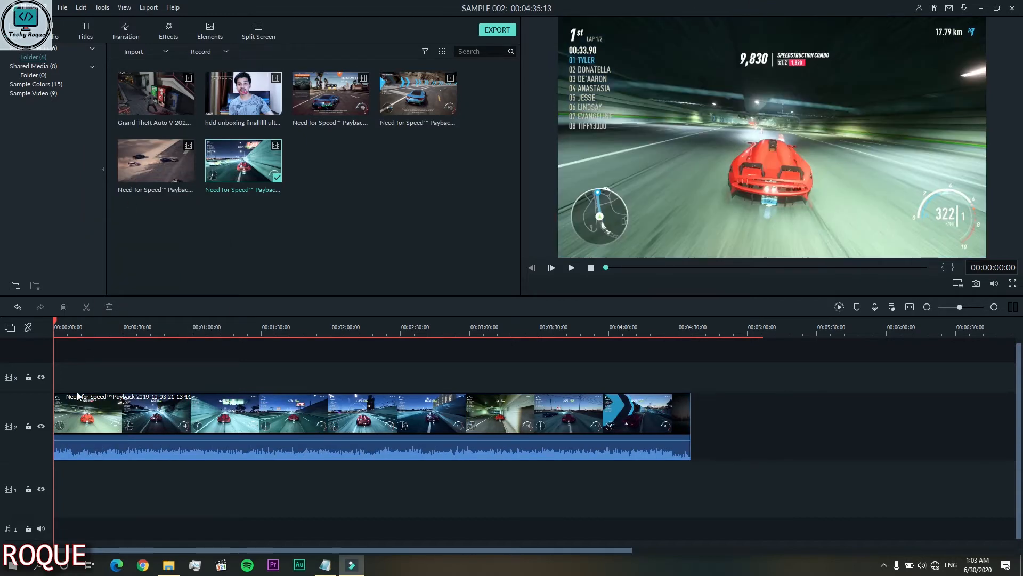
Step: Undo the ripple delete, and split the second segment on video track 2 at 00:01:02:10
key(ctrl+z)
drag(117, 317, 200, 308)
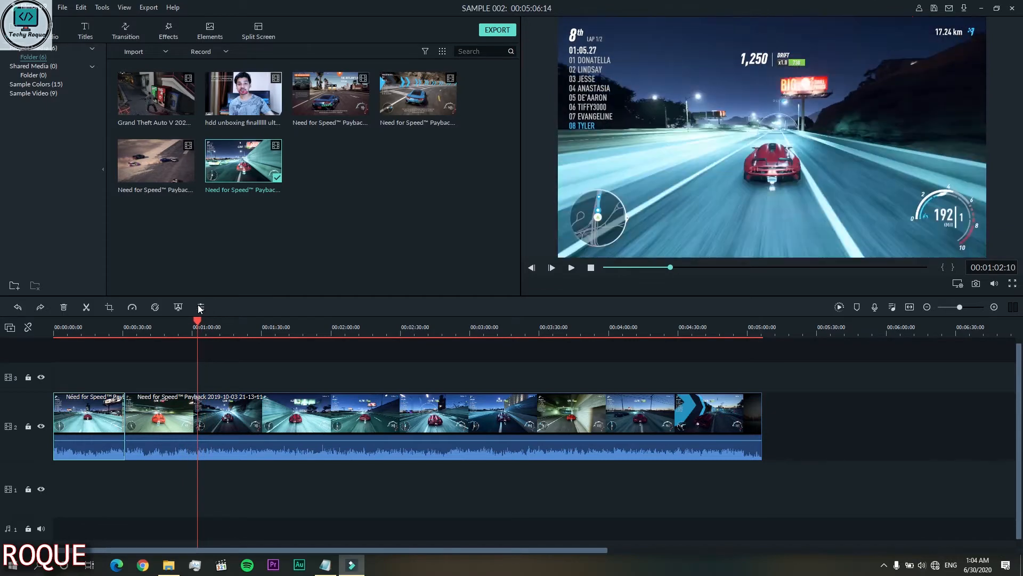
click(179, 403)
right_click(171, 416)
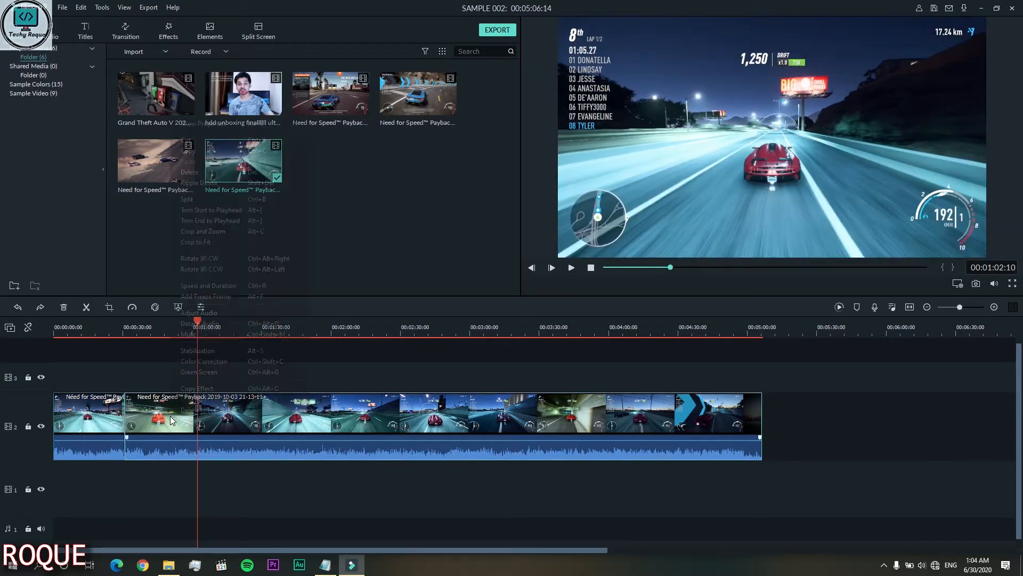
click(187, 199)
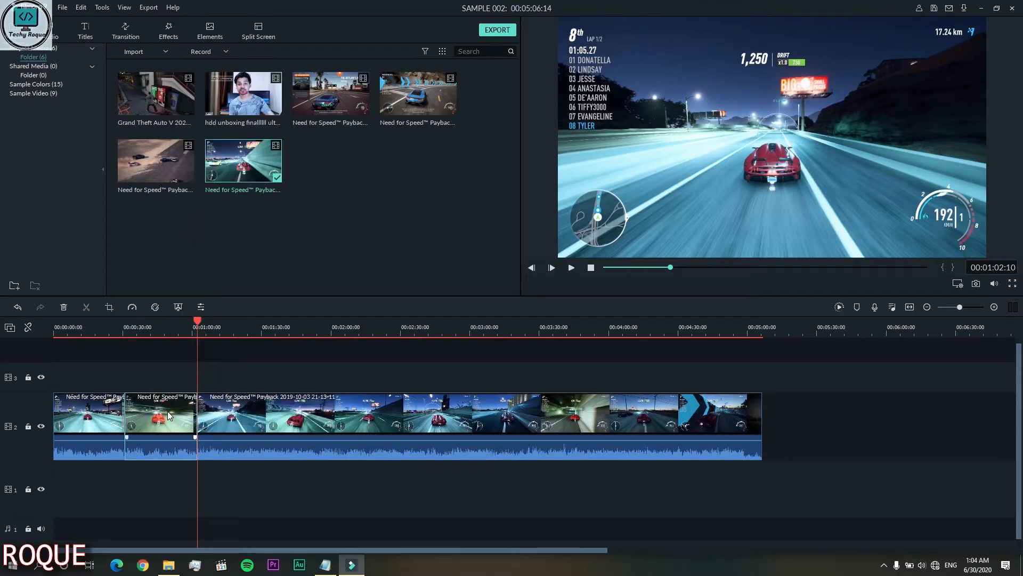
Step: Delete the middle segment on video track 2 and remove the gap it leaves
click(64, 307)
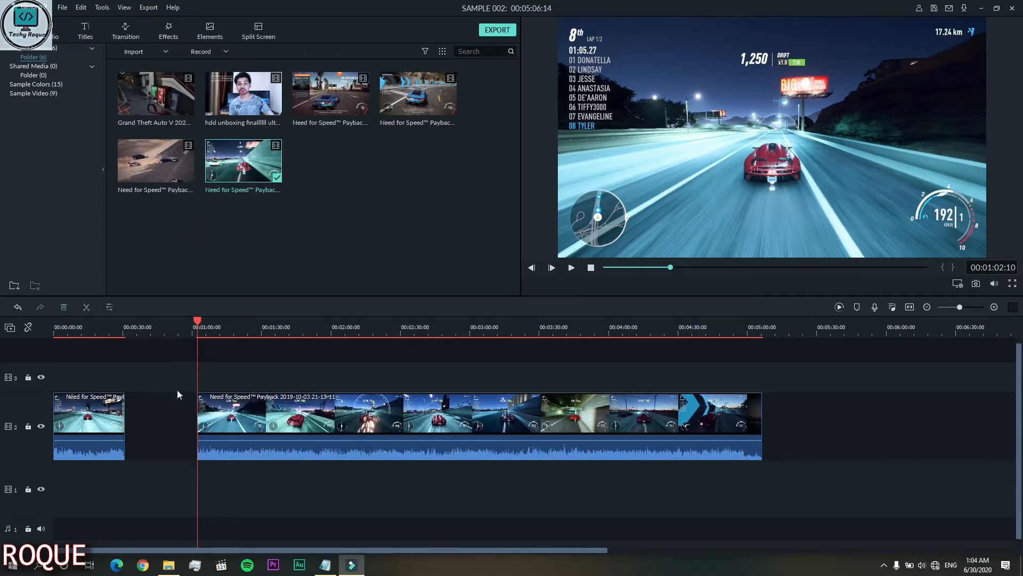
click(159, 419)
click(64, 307)
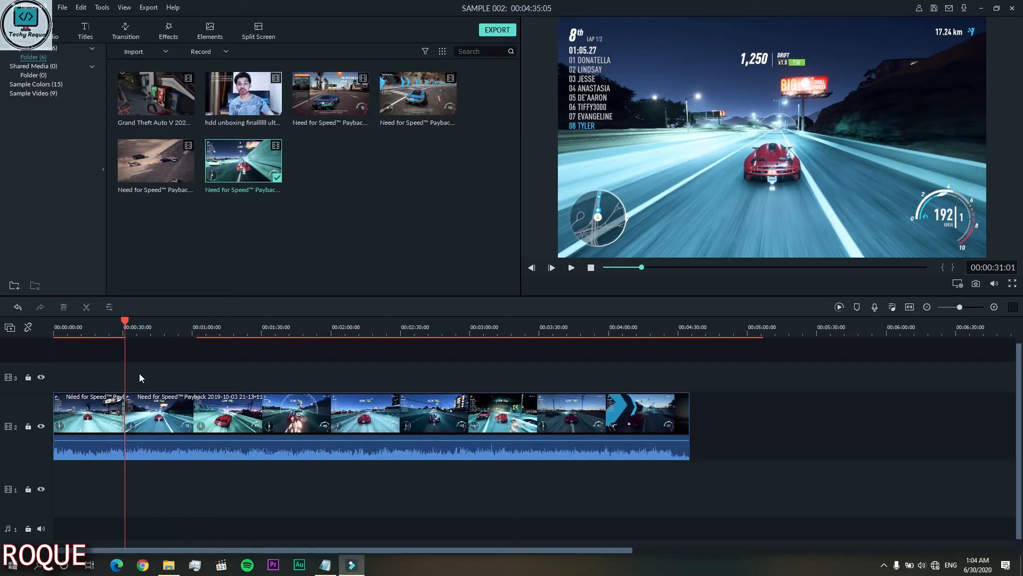
Step: Play past the cut and place the Lower Third 2 title on video track 3 at about 00:00:38:12
click(572, 268)
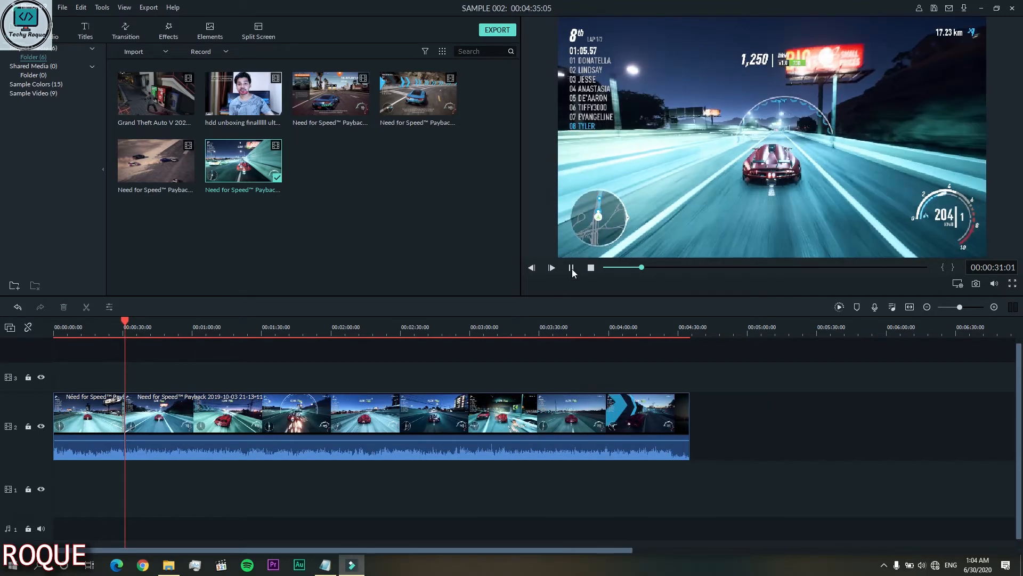
click(85, 31)
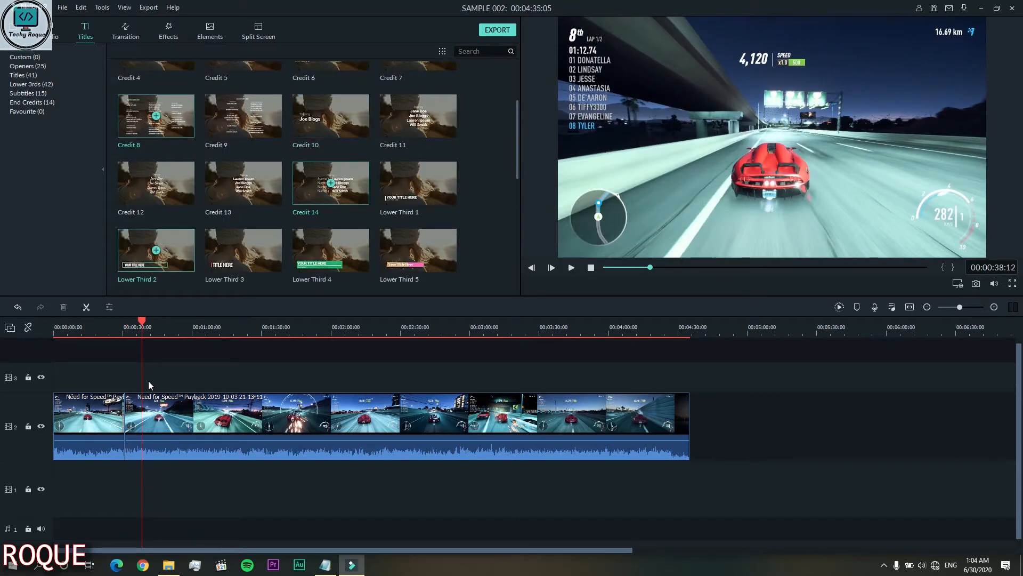
drag(148, 380, 149, 381)
drag(141, 322, 144, 322)
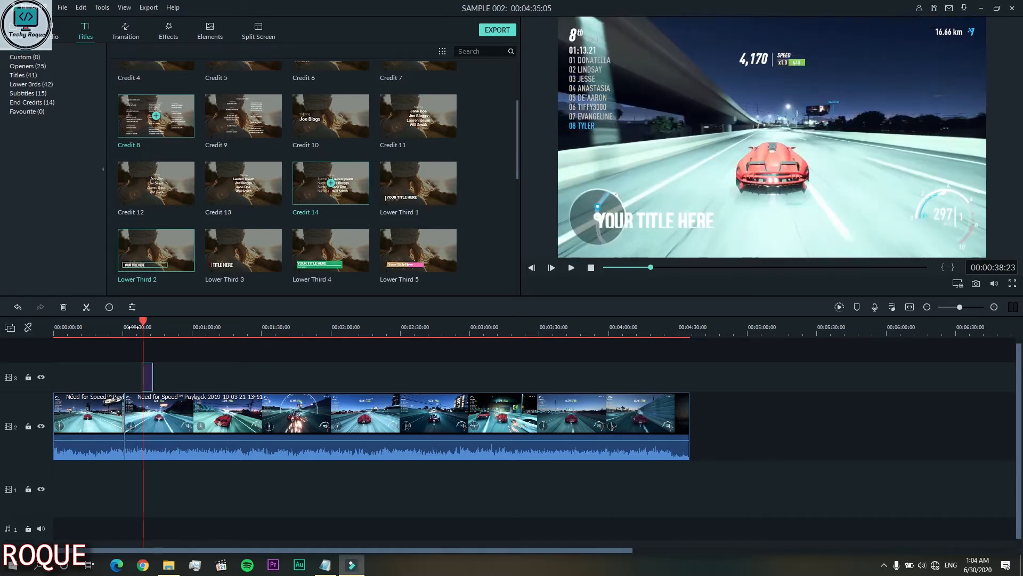
Step: Change the title text to "YEAH COMEBACK!" and format it with Text style 22 at a slightly smaller size
click(133, 308)
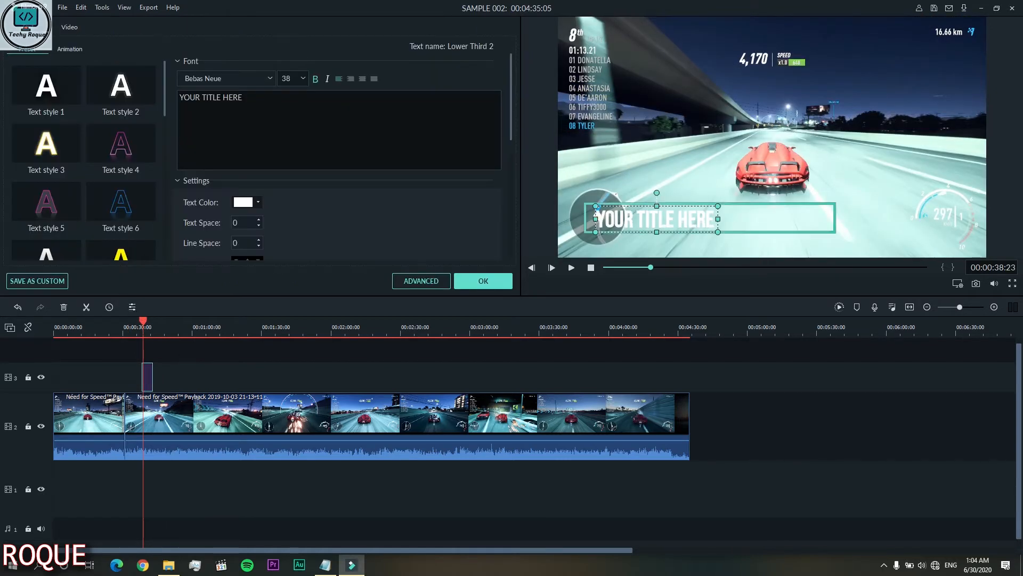
text(yEAH cOMEBACK!)
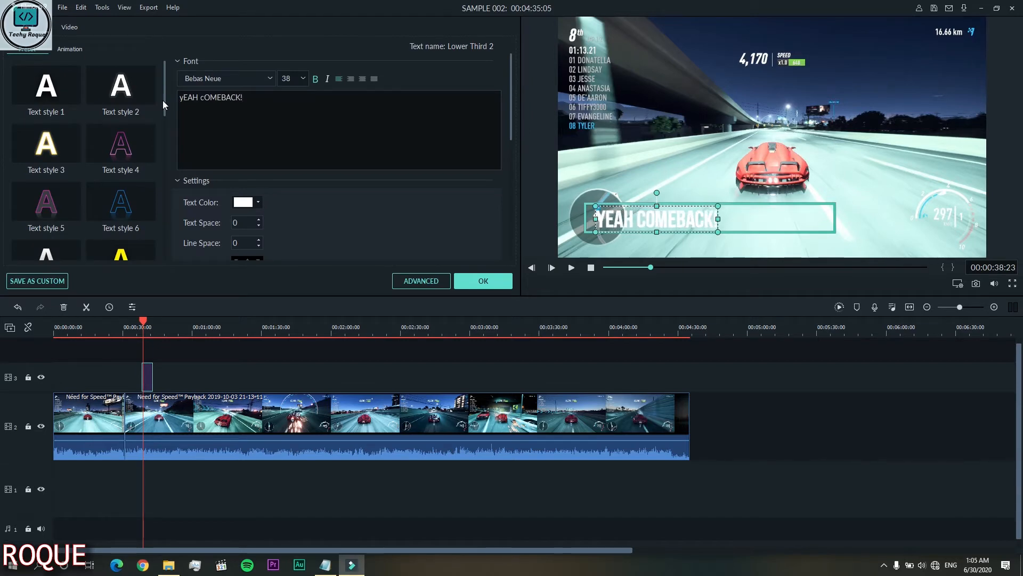
scroll(132, 98, down, 8)
click(121, 162)
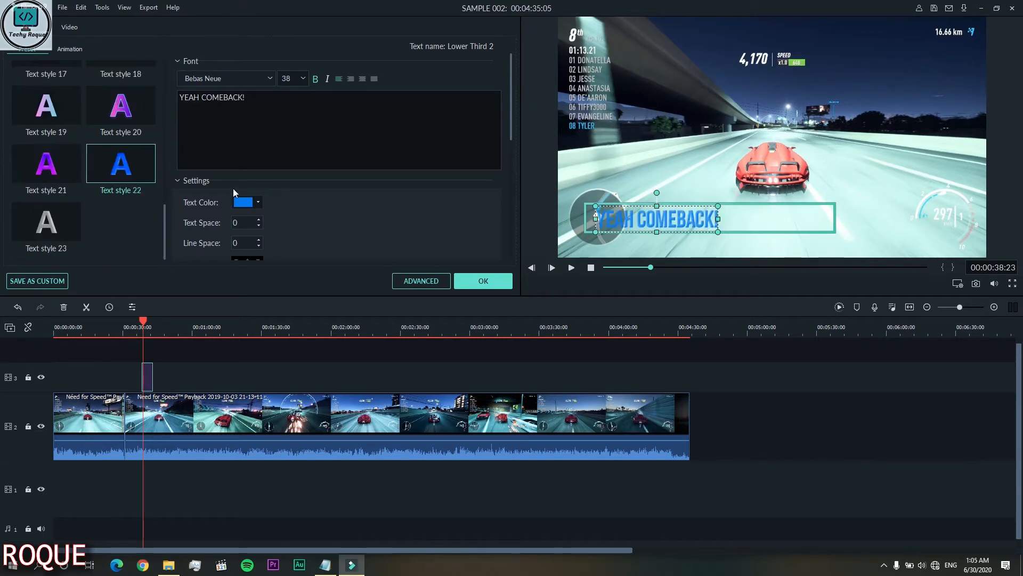
click(304, 81)
click(269, 79)
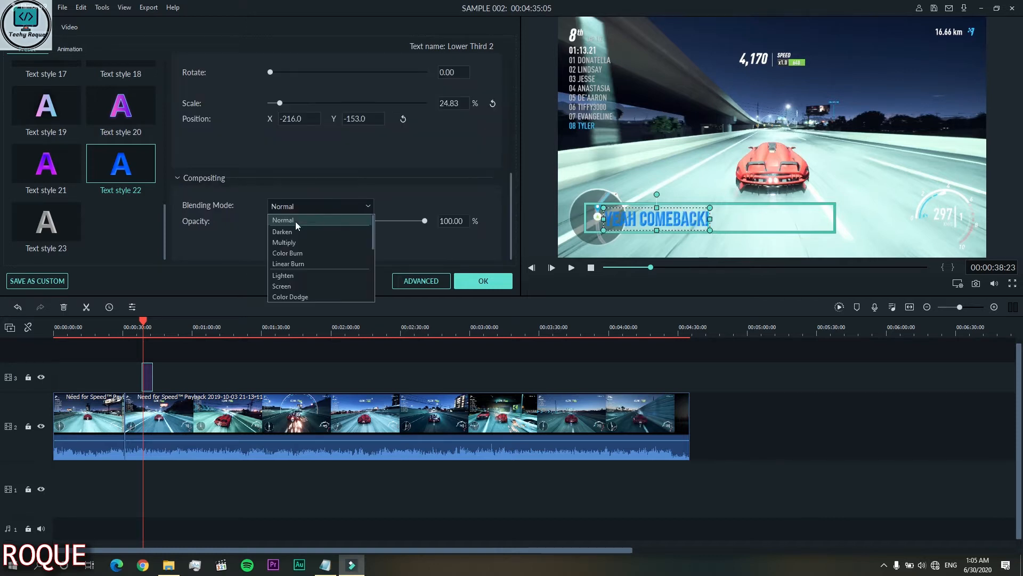
Step: Try the Darken blending mode on the title, return it to Normal, and adjust its opacity
click(289, 230)
click(312, 206)
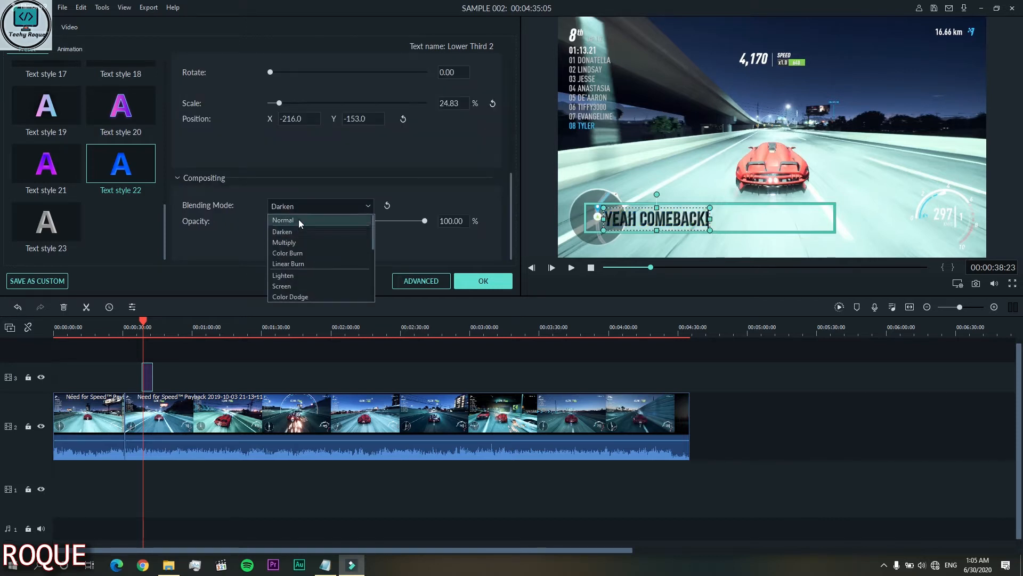
click(360, 219)
drag(425, 220, 418, 218)
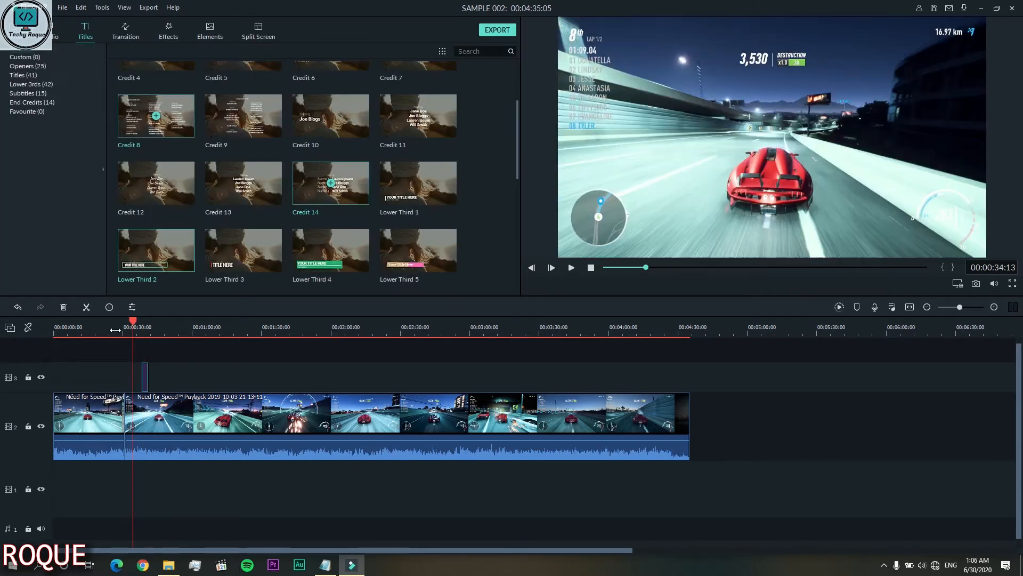
Step: Shorten the title on video track 3 by trimming its end, and play it back from 00:00:38:19
scroll(140, 329, up, 2)
scroll(139, 328, up, 2)
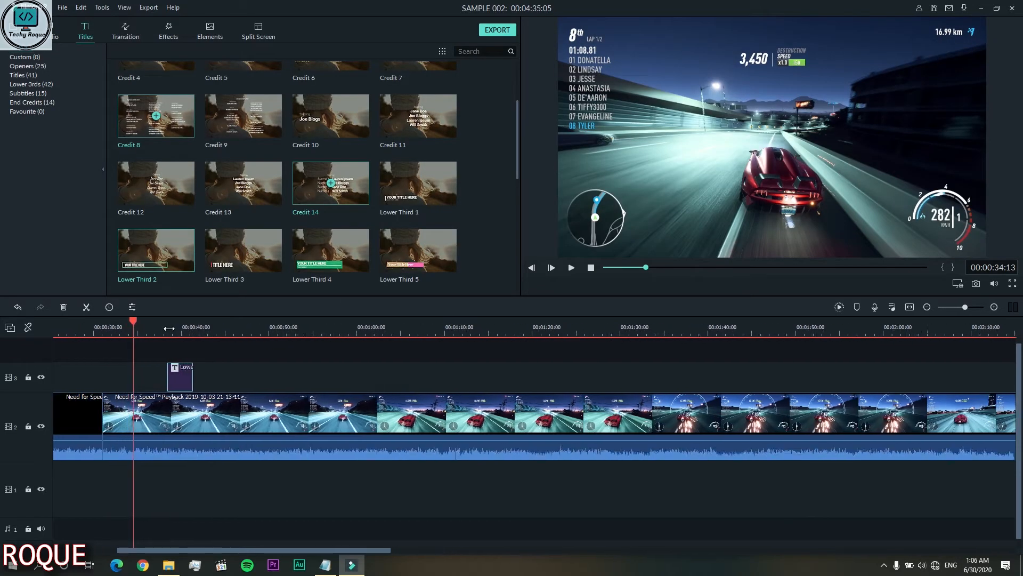
mouse_move(965, 308)
mouse_down()
mouse_move(922, 308)
mouse_move(980, 308)
mouse_move(954, 313)
mouse_move(966, 312)
mouse_up()
drag(208, 328, 219, 326)
key(ctrl+minus)
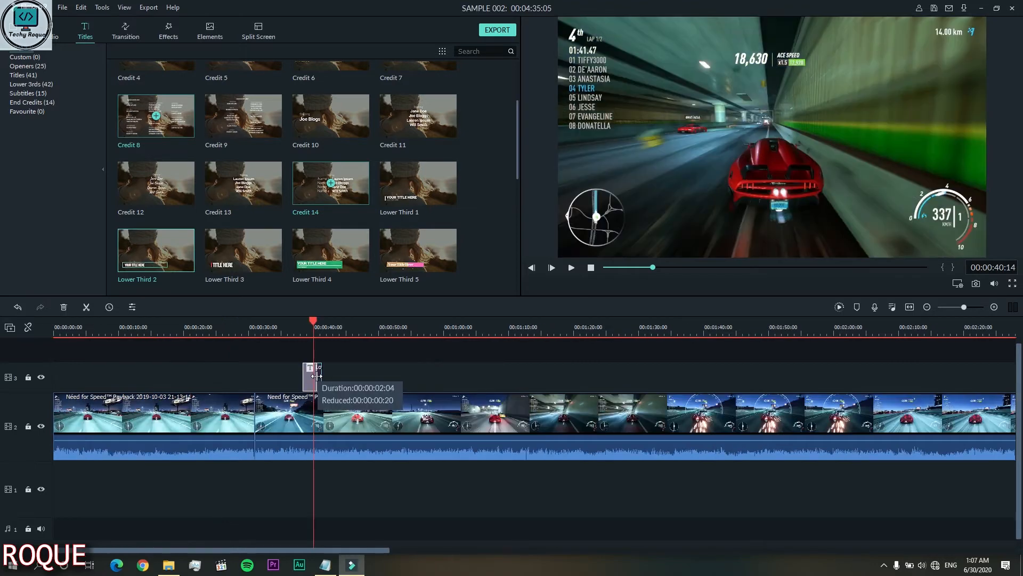
drag(312, 323, 305, 323)
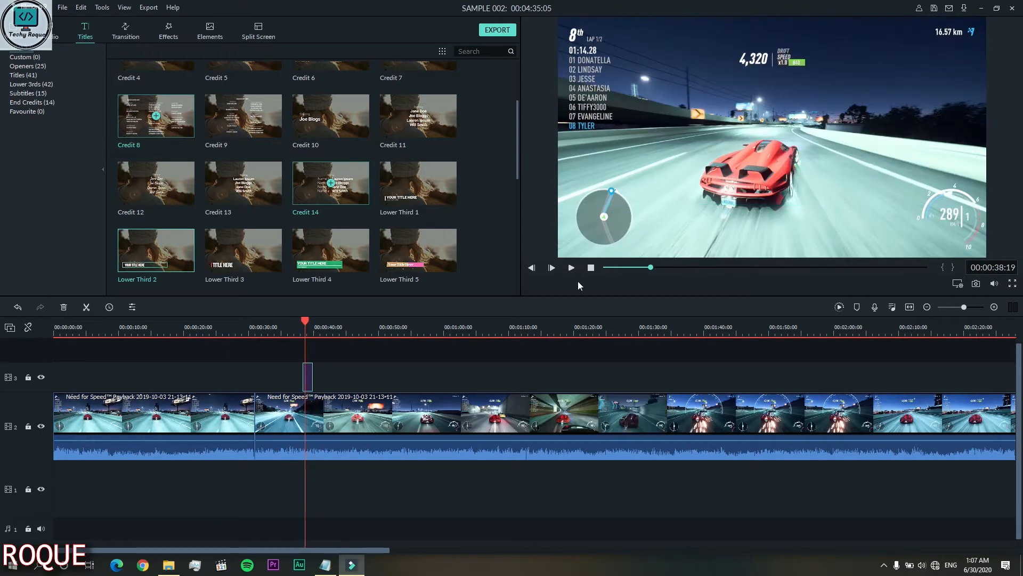
click(572, 268)
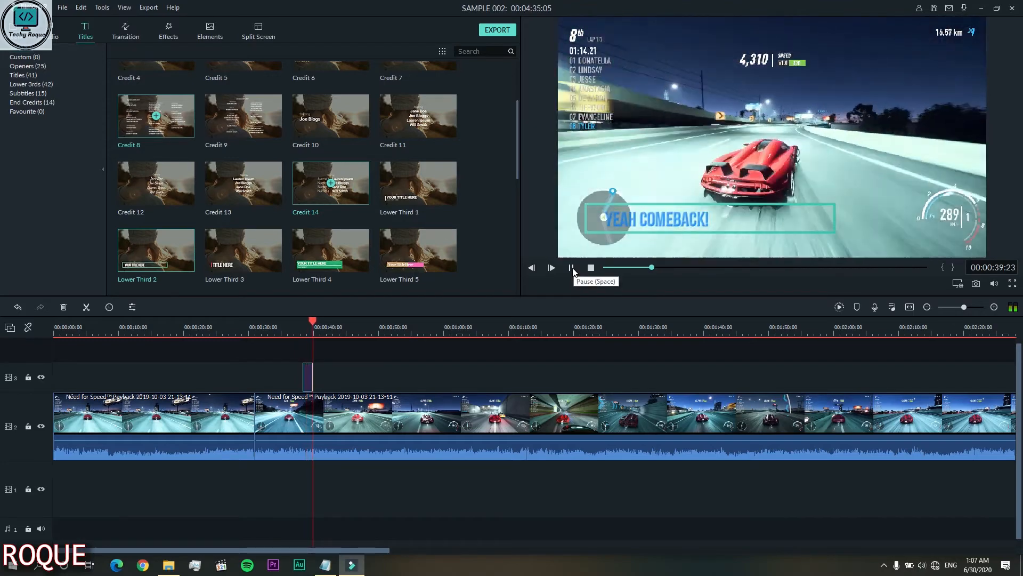
Step: Split the clip on video track 2 to isolate a segment starting at 00:00:42:10, and resize the preview pane
key(ctrl+b)
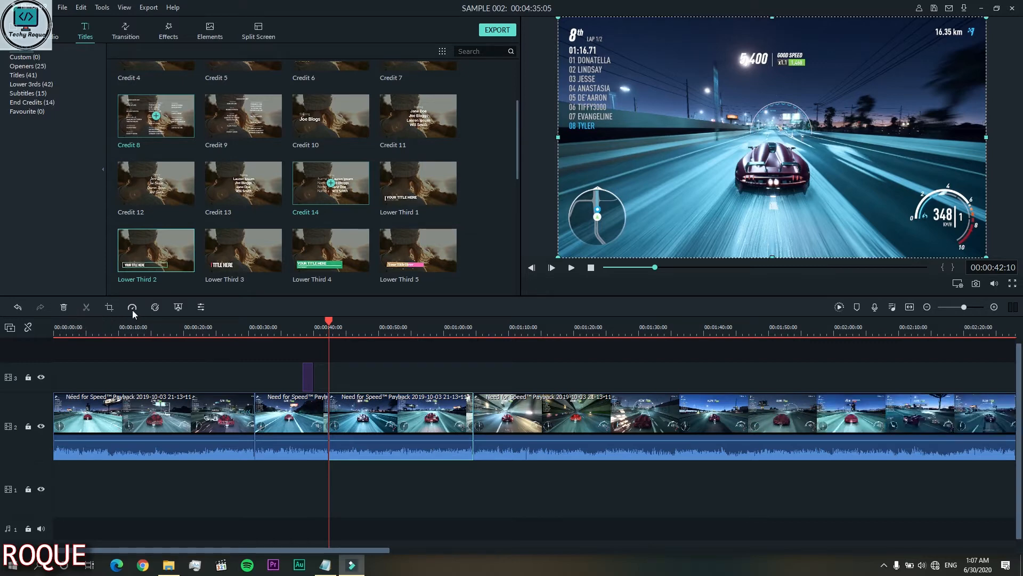
drag(517, 291, 496, 290)
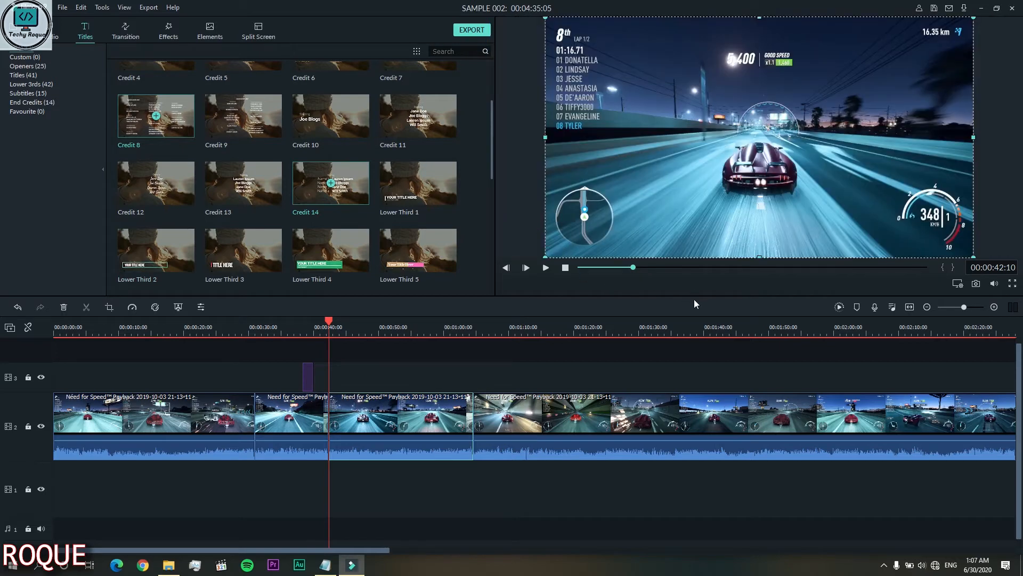
Step: Speed up the segment starting at 00:00:42:10, trying 8x before choosing 4x, and play it back
right_click(393, 448)
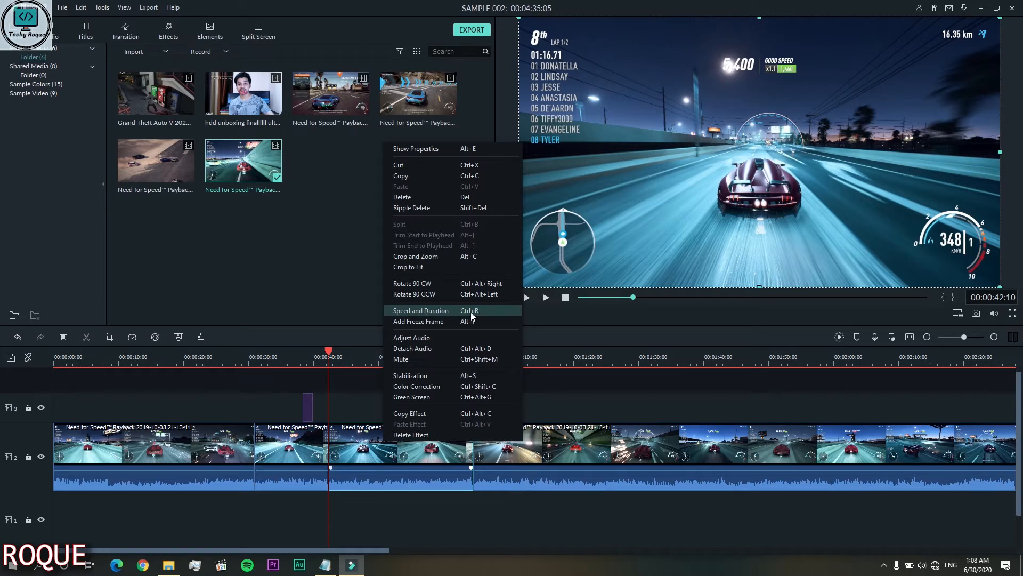
click(129, 338)
click(130, 338)
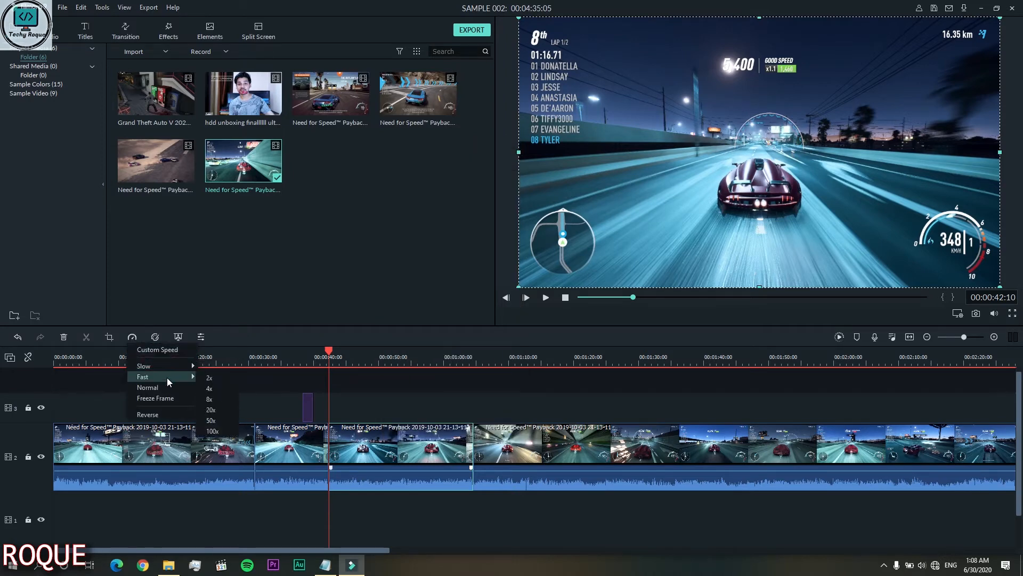
click(225, 396)
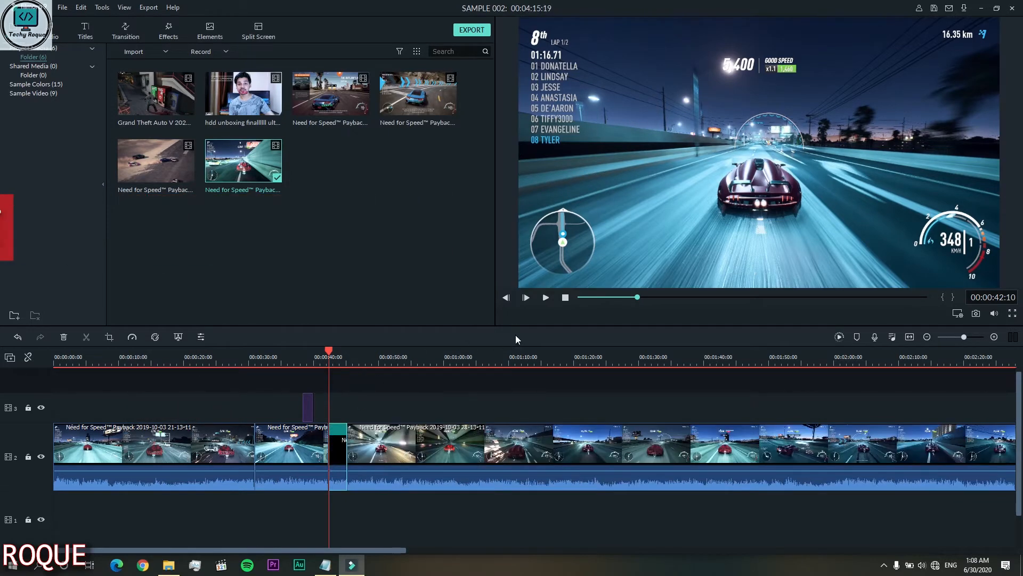
click(133, 336)
click(223, 388)
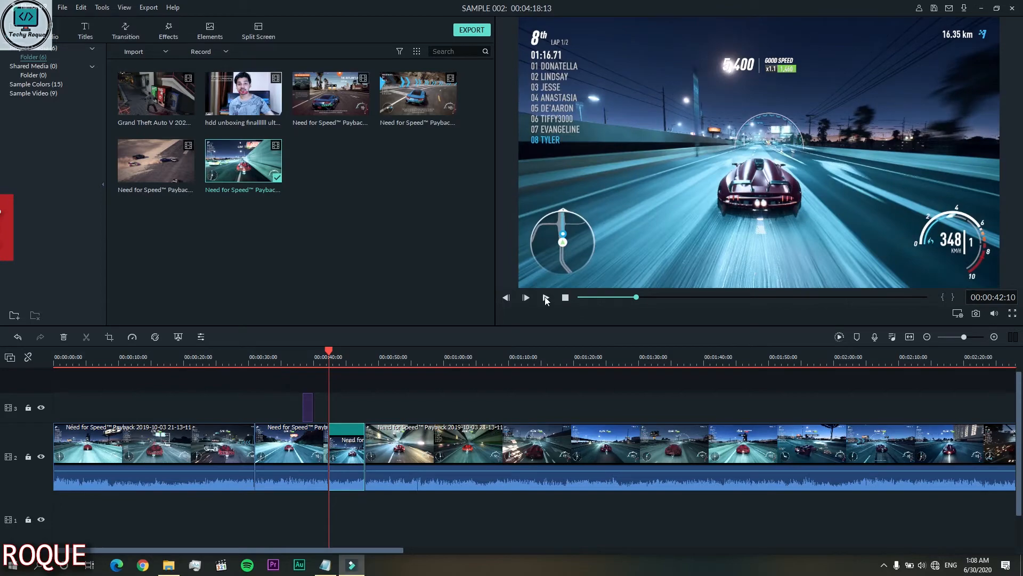
click(546, 297)
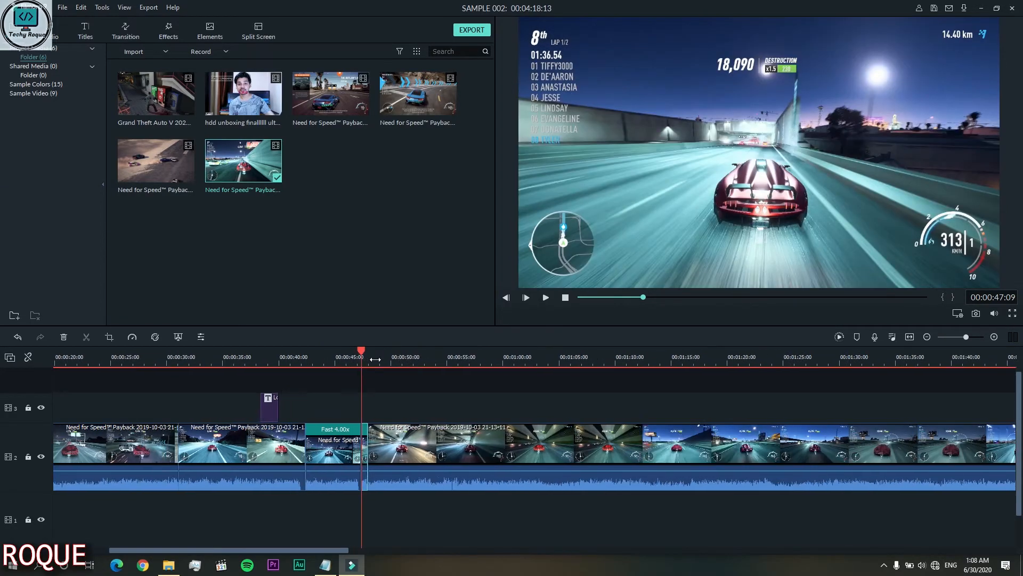
Step: Apply a custom speed to the segment ending at 00:00:57:03 by setting its duration to 10:23
right_click(529, 454)
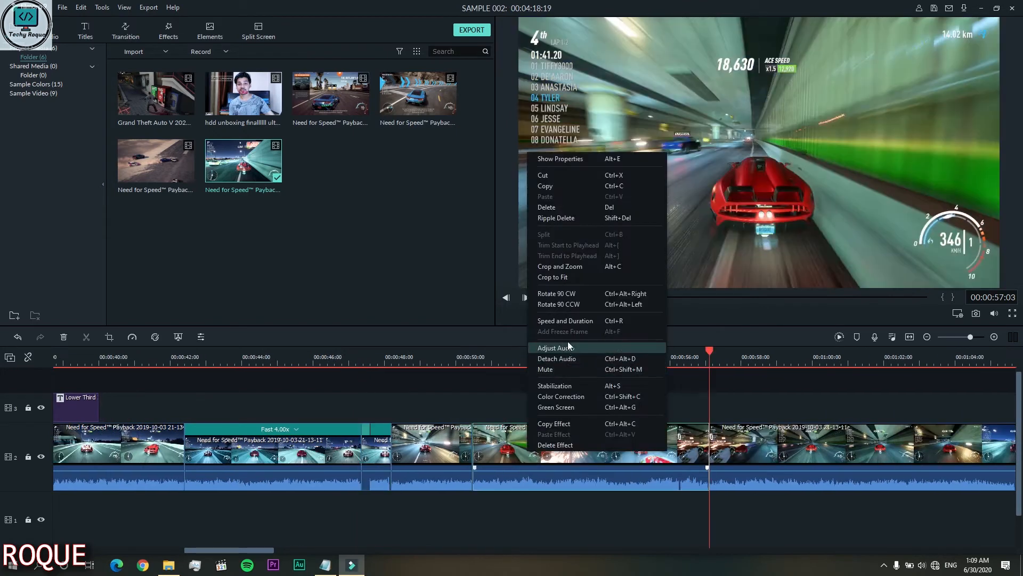
click(566, 321)
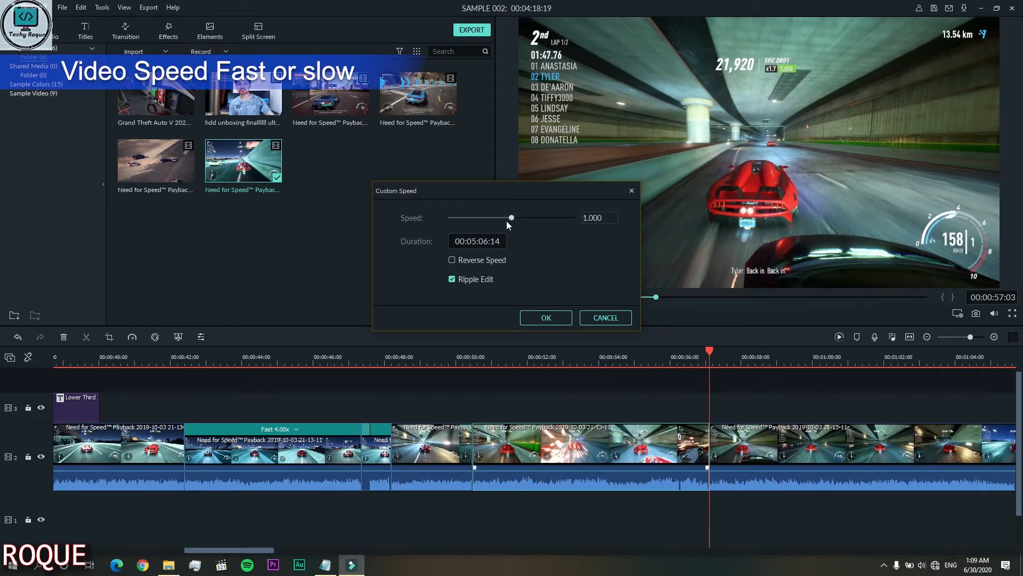
drag(511, 218, 513, 216)
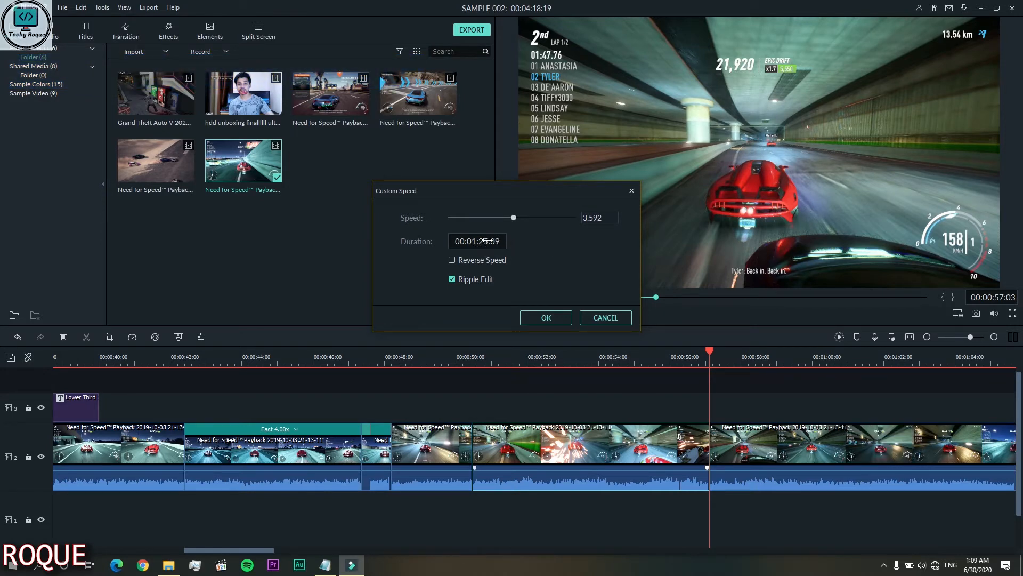
key(BackSpace)
key(BackSpace)
key(BackSpace)
key(BackSpace)
key(BackSpace)
key(BackSpace)
key(BackSpace)
text(:10:23)
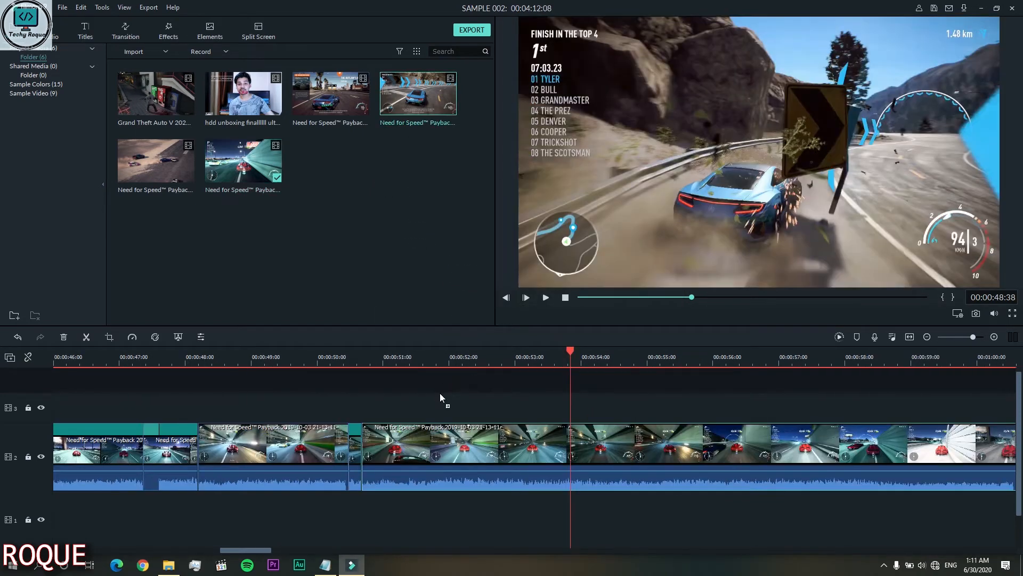
Step: Place the blue-car Need for Speed Payback clip on video track 3 before 00:00:52 and split it twice, the second time at 00:00:54:10
drag(440, 394, 426, 401)
drag(566, 368, 592, 402)
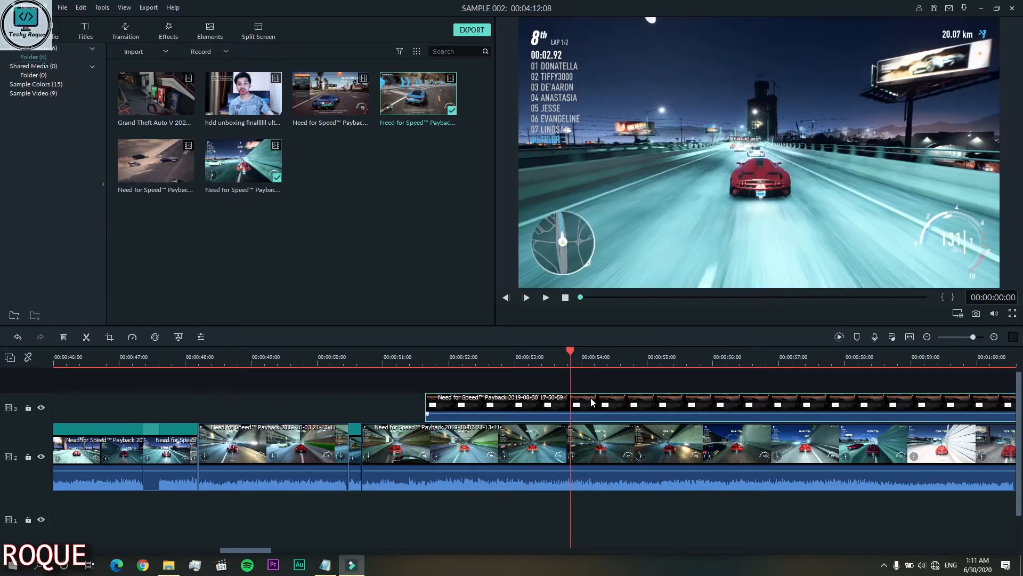
click(607, 358)
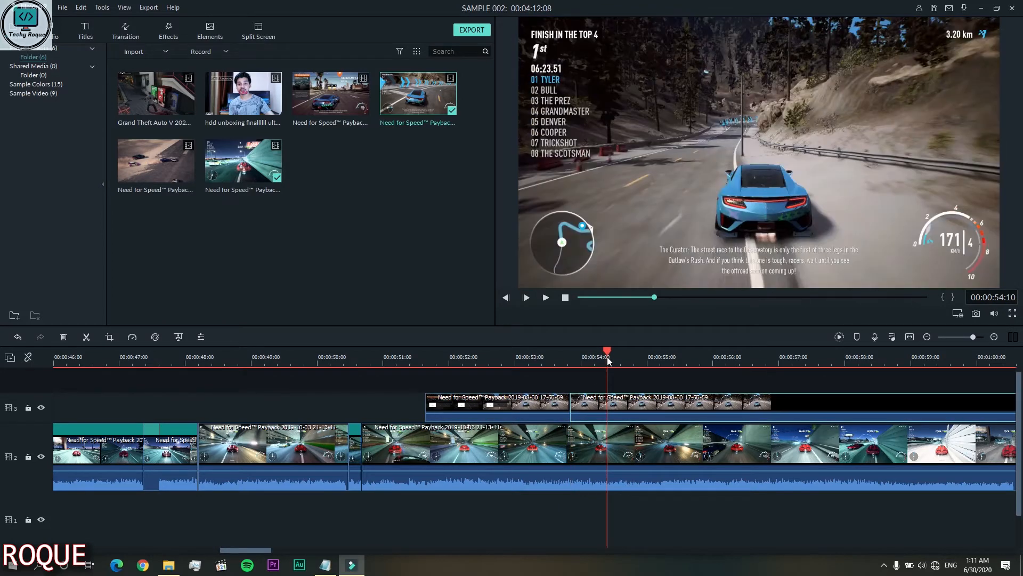
click(610, 406)
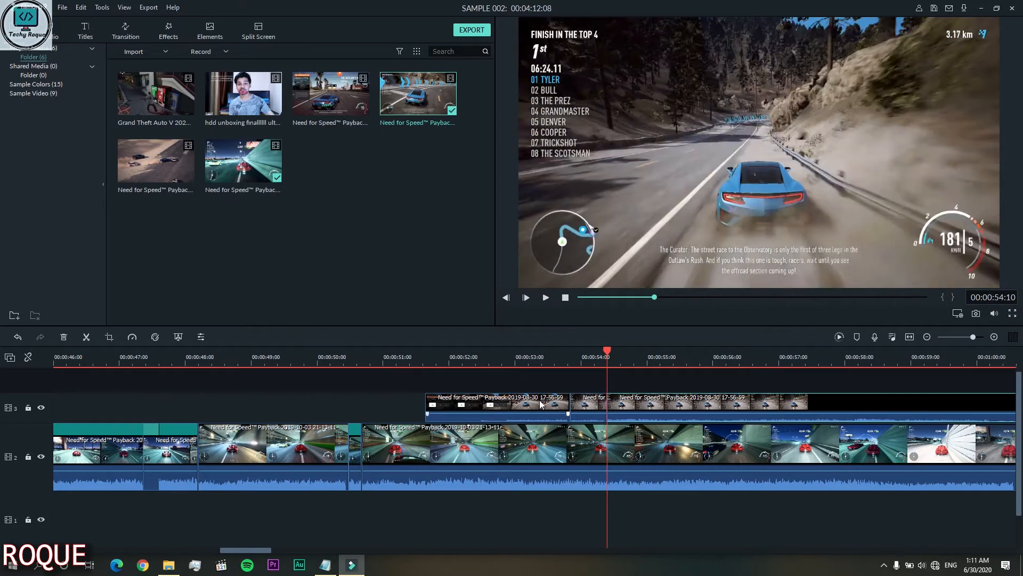
Step: Delete the first and last segments of the blue-car clip on video track 3, keeping only the short middle segment ending at 00:00:54:10
click(665, 404)
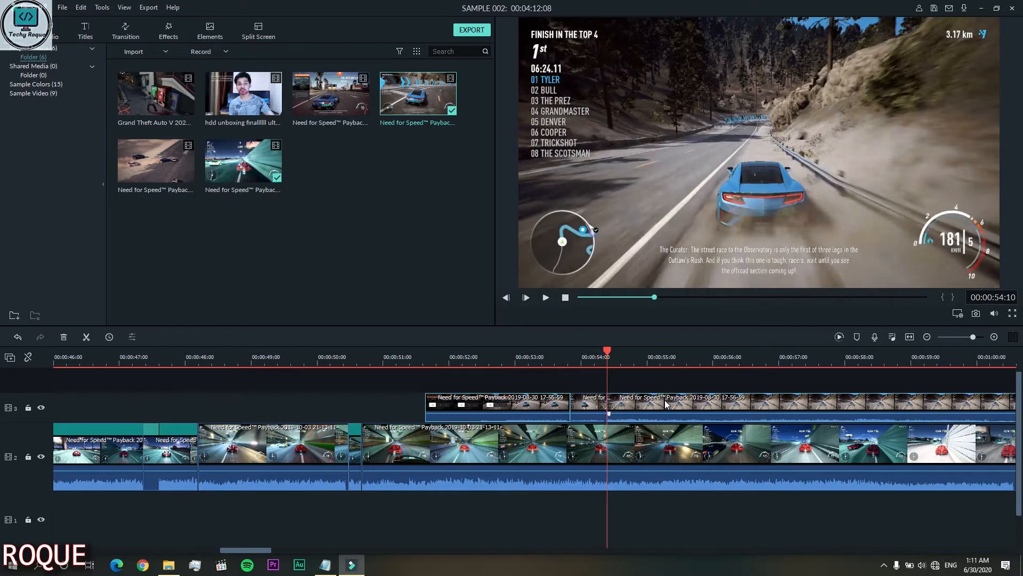
click(545, 401)
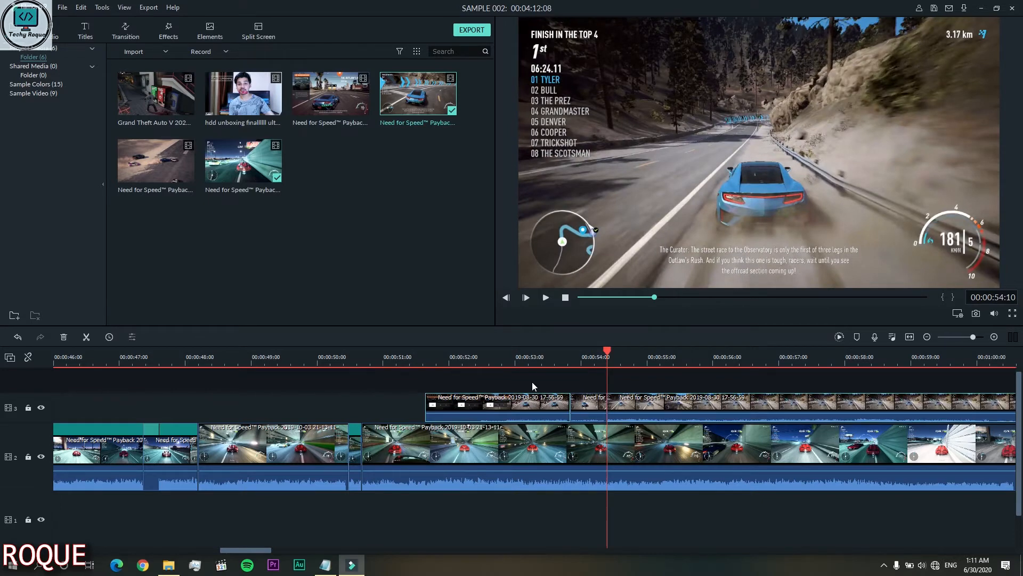
right_click(536, 403)
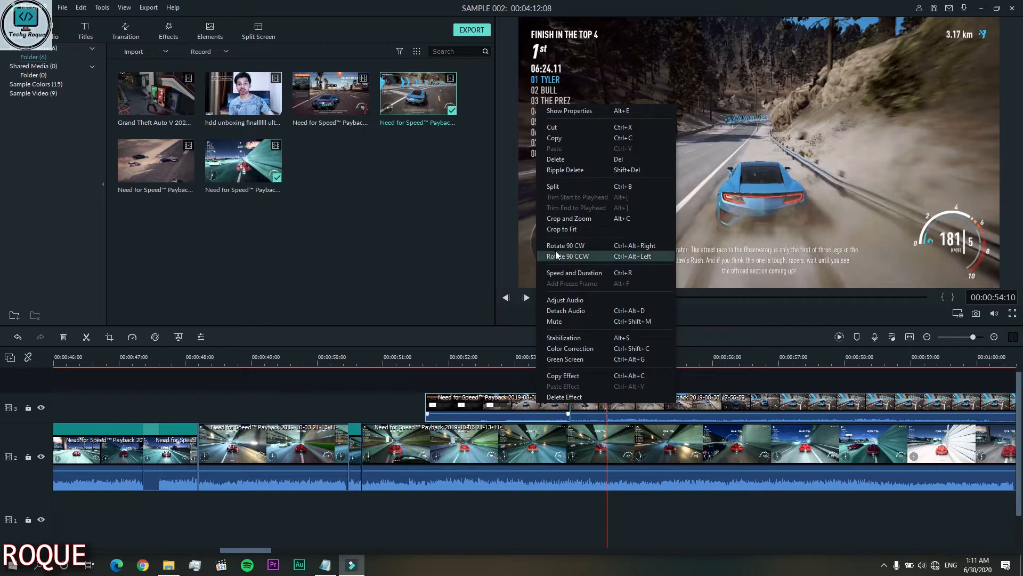
click(578, 186)
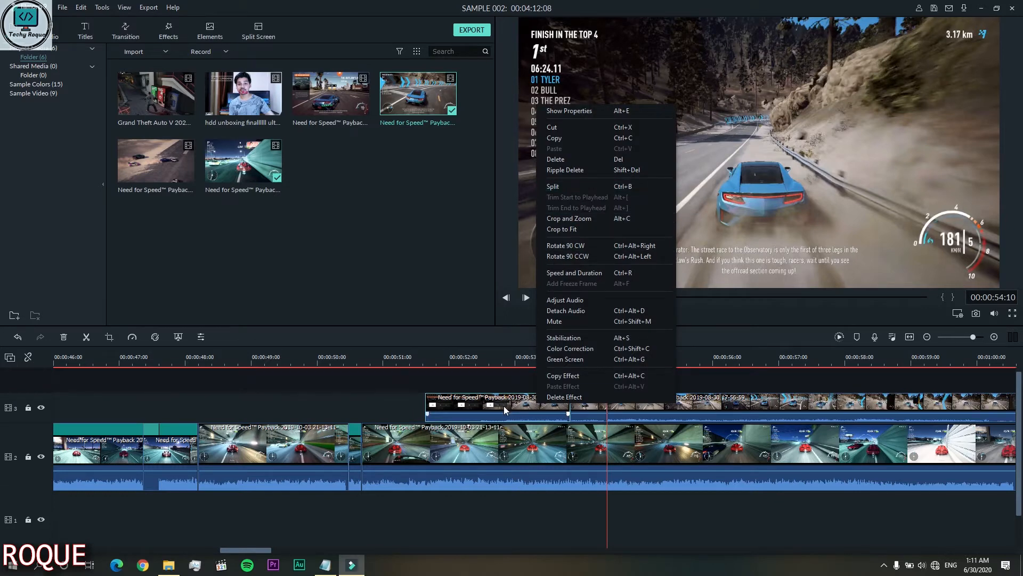
click(660, 406)
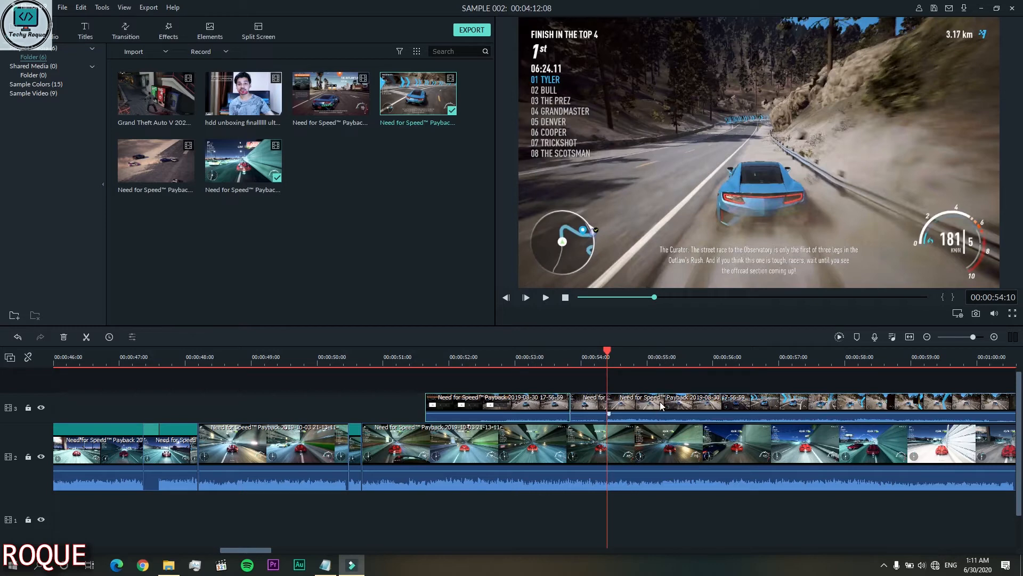
scroll(586, 361, up, 5)
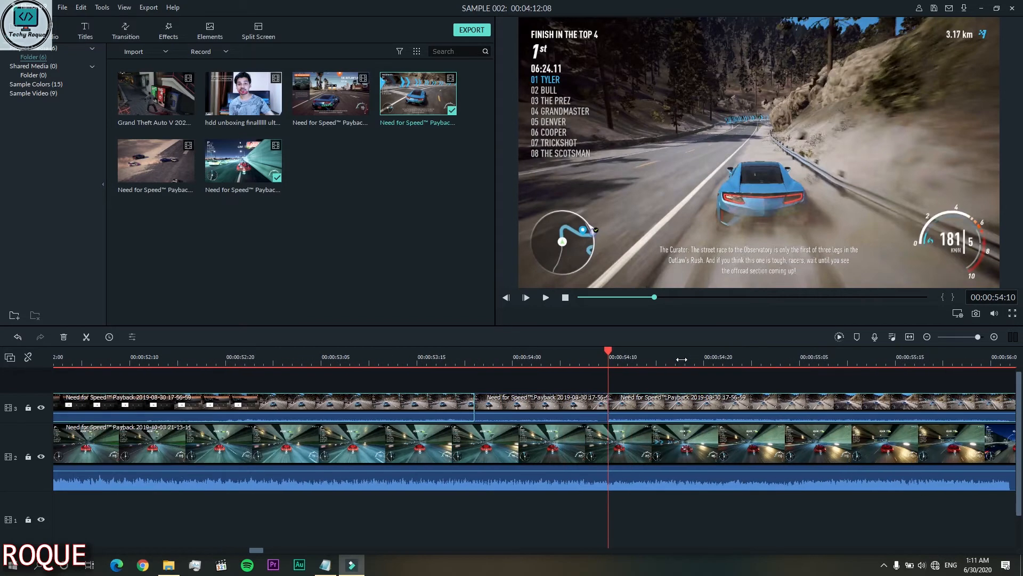
key(Delete)
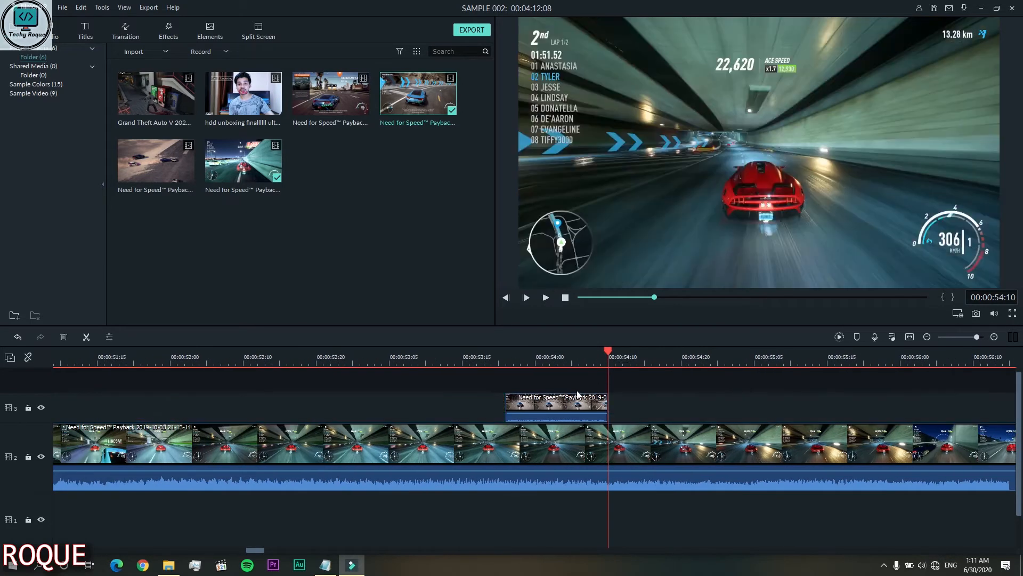
Step: Move the remaining blue-car segment on video track 3 to start at 00:00:52:11, and play it back over the red-car footage
drag(554, 408, 292, 409)
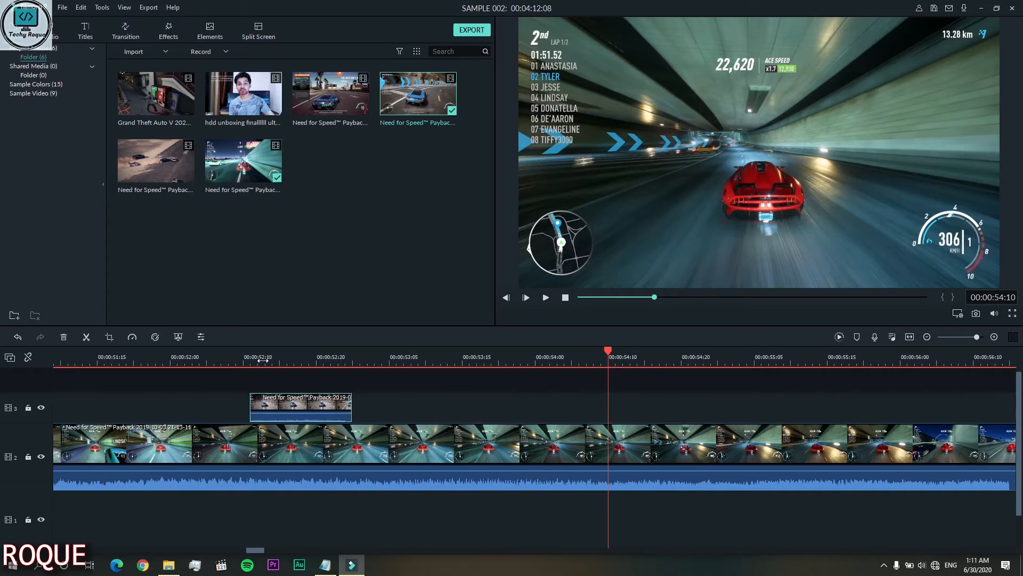
click(259, 362)
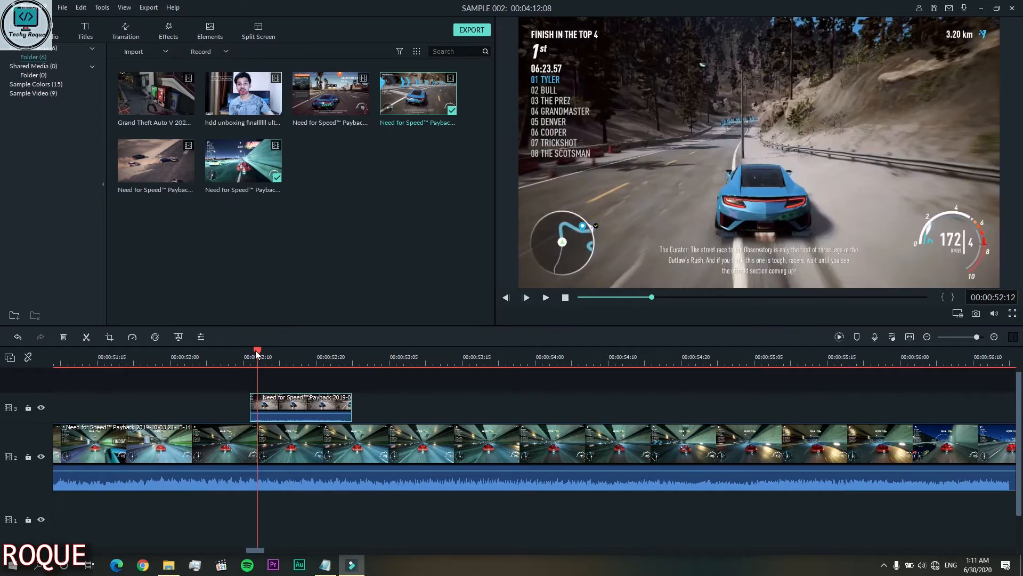
key(Left)
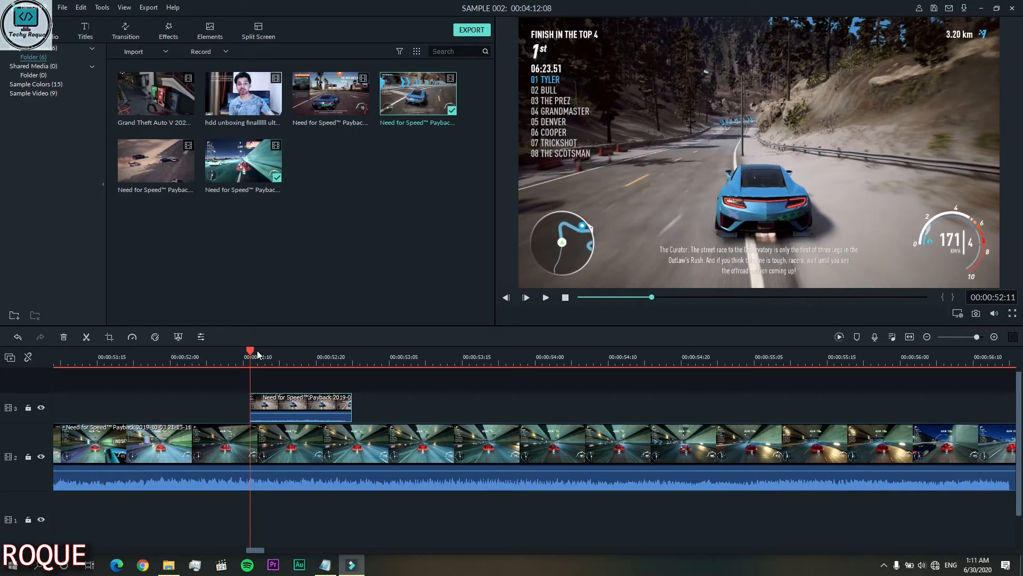
key(Left)
key(Left)
key(Left)
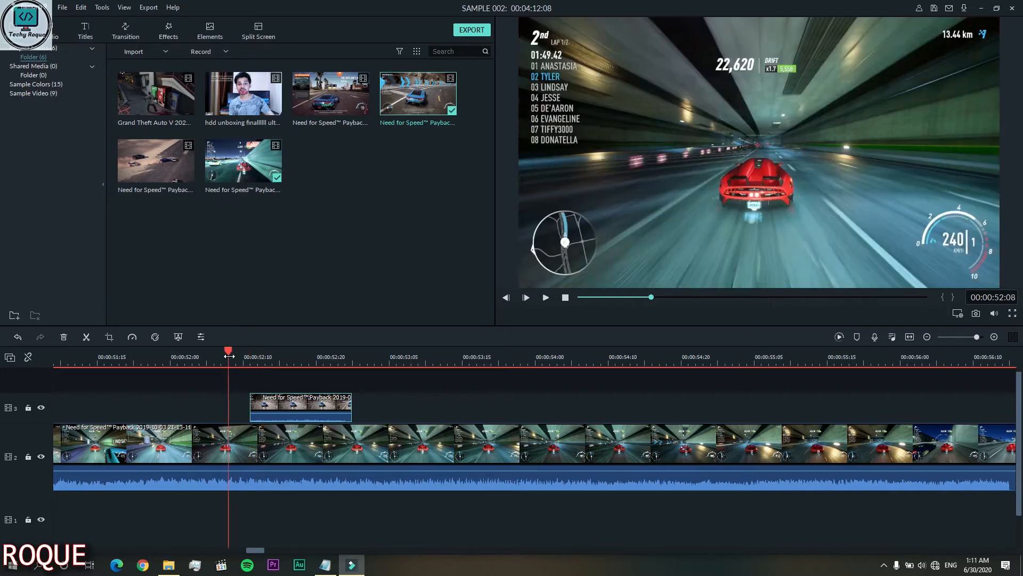
click(546, 297)
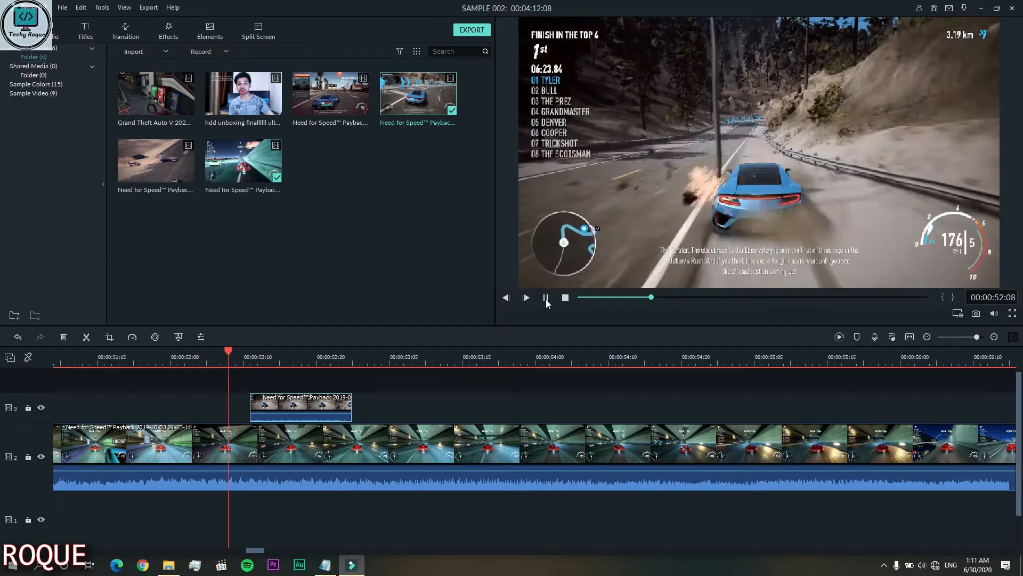
click(546, 297)
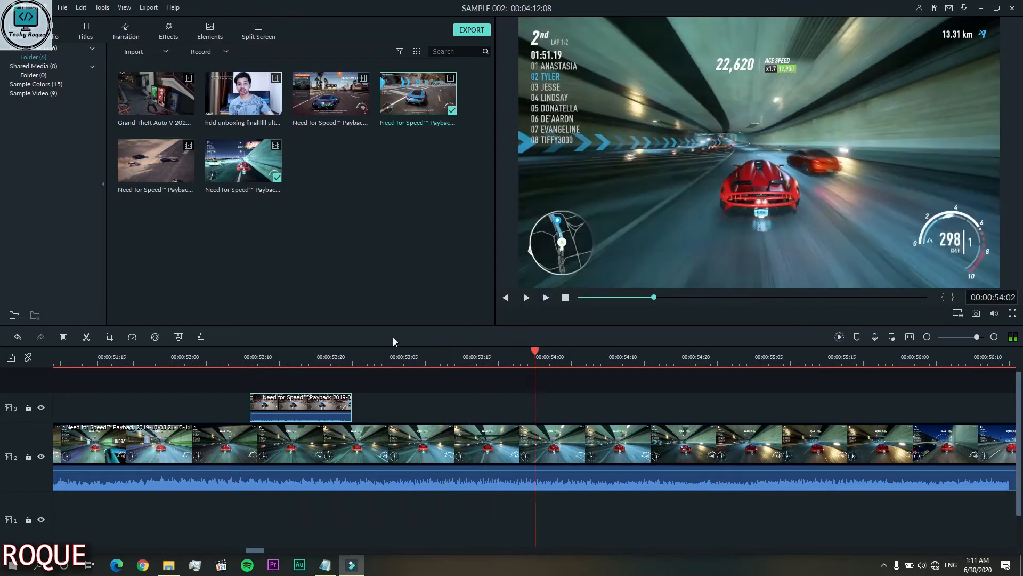
click(170, 356)
click(545, 298)
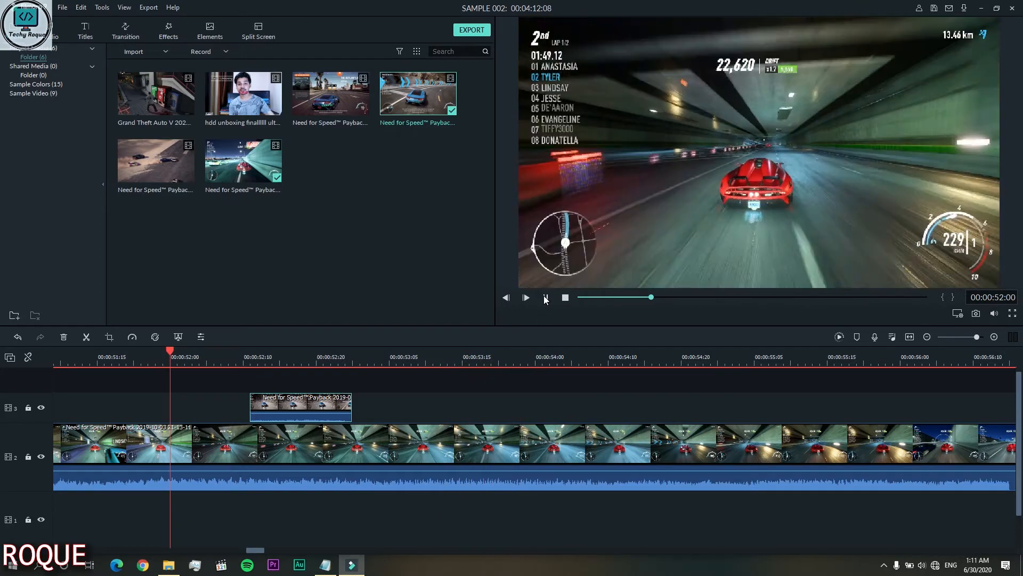
click(546, 297)
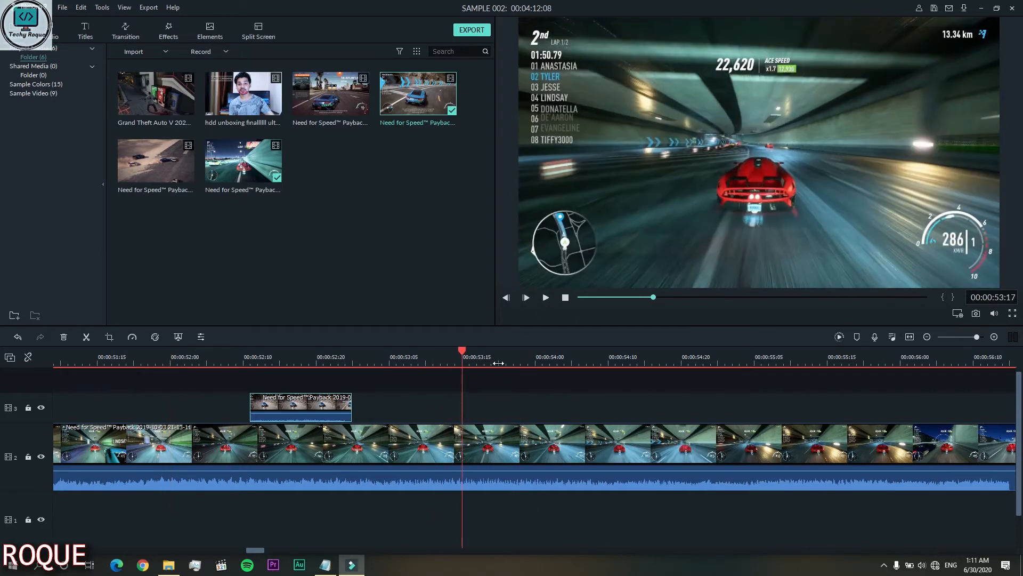
Step: Extend the short blue-car segment on video track 3 so it starts at 00:00:52:13, and preview it from there
scroll(188, 369, down, 5)
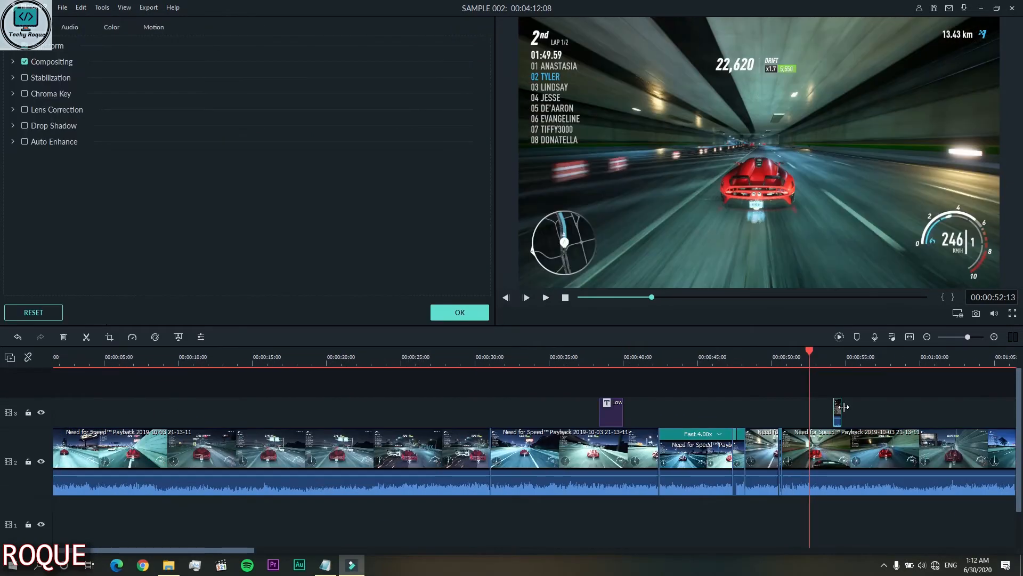
drag(847, 406, 810, 408)
drag(830, 372, 810, 357)
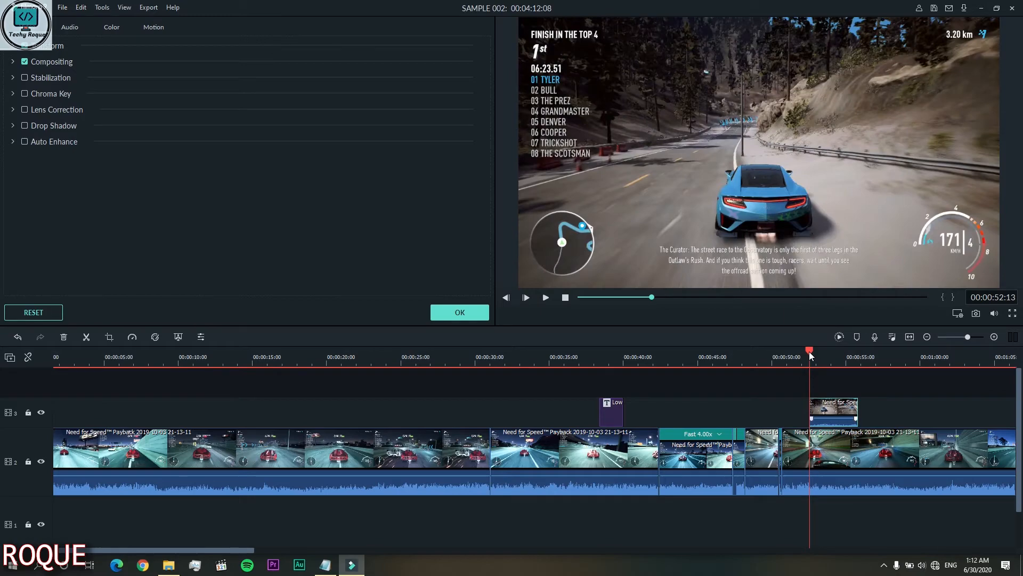
key(space)
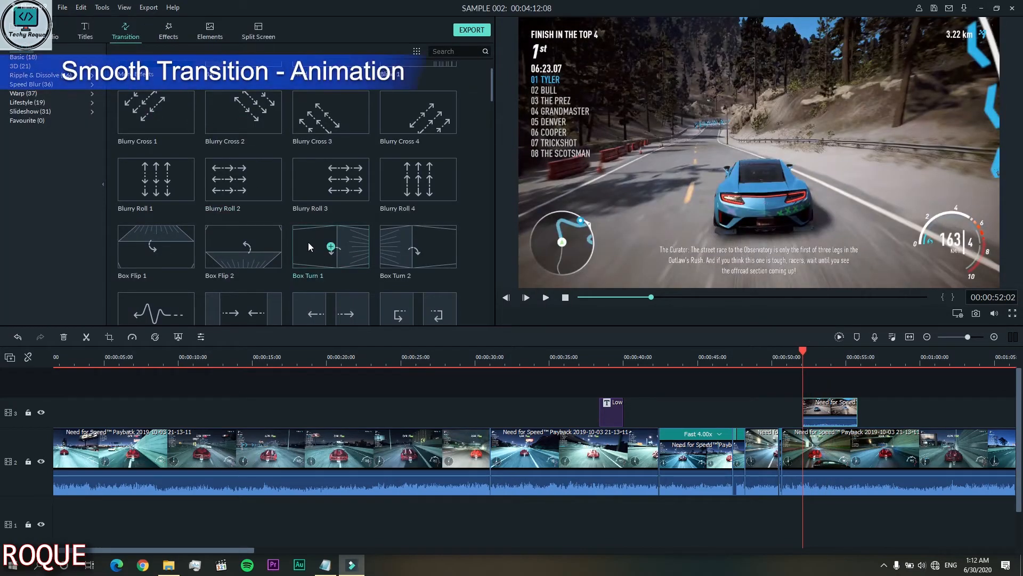
Step: Apply the Box Turn 1 transition to the blue-car clip's start and Butterfly Wave Scrawler to its end, playing back the result
mouse_move(308, 242)
mouse_down()
mouse_move(489, 347)
mouse_move(769, 413)
mouse_move(824, 409)
mouse_move(810, 411)
mouse_up()
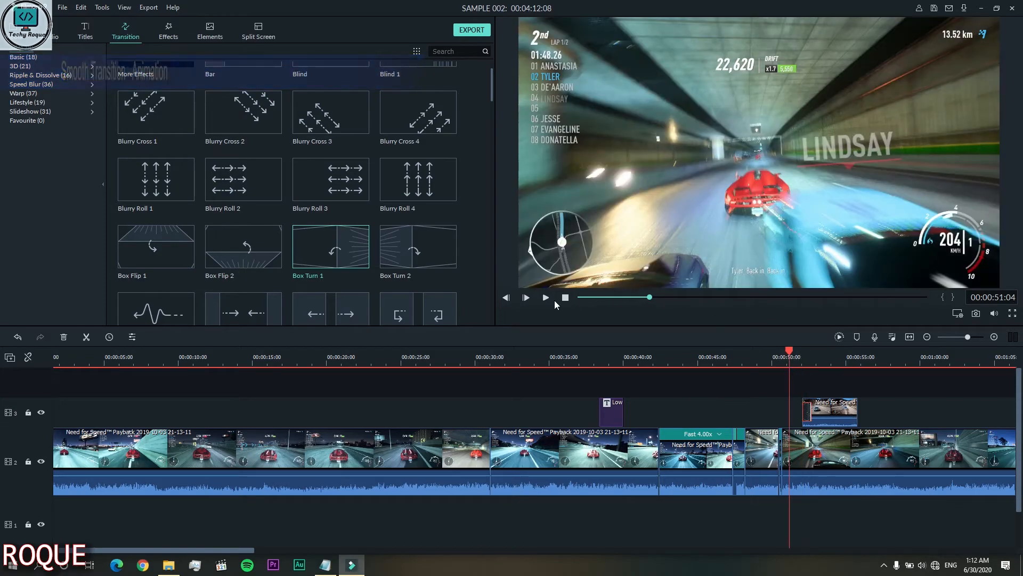
click(545, 297)
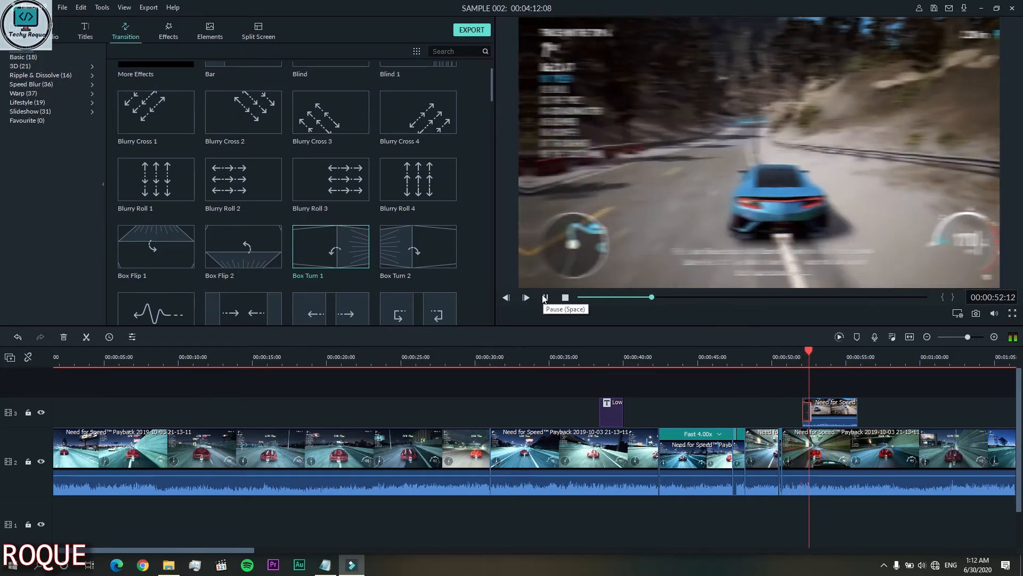
scroll(288, 213, down, 1)
drag(156, 280, 827, 410)
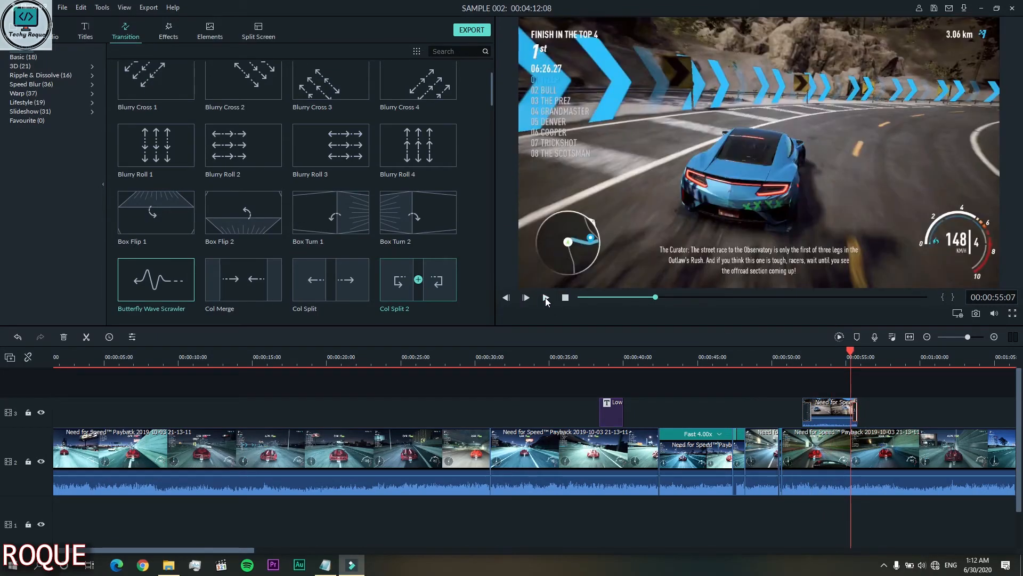
click(545, 297)
click(545, 298)
Step: Add the Col Split 2 transition at the cut at 00:00:59:00 on video track 2, and play it back
drag(419, 280, 905, 450)
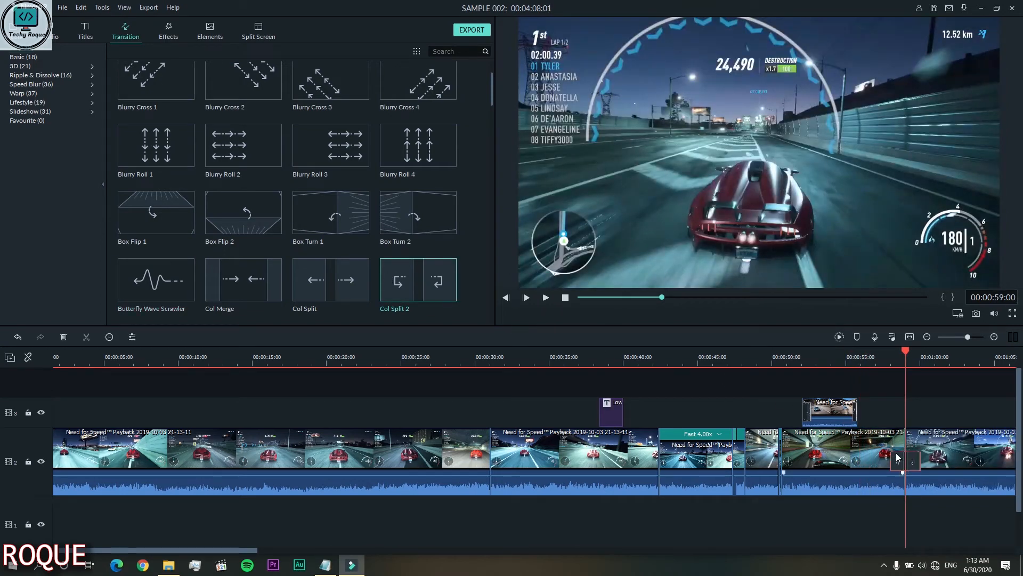
click(895, 460)
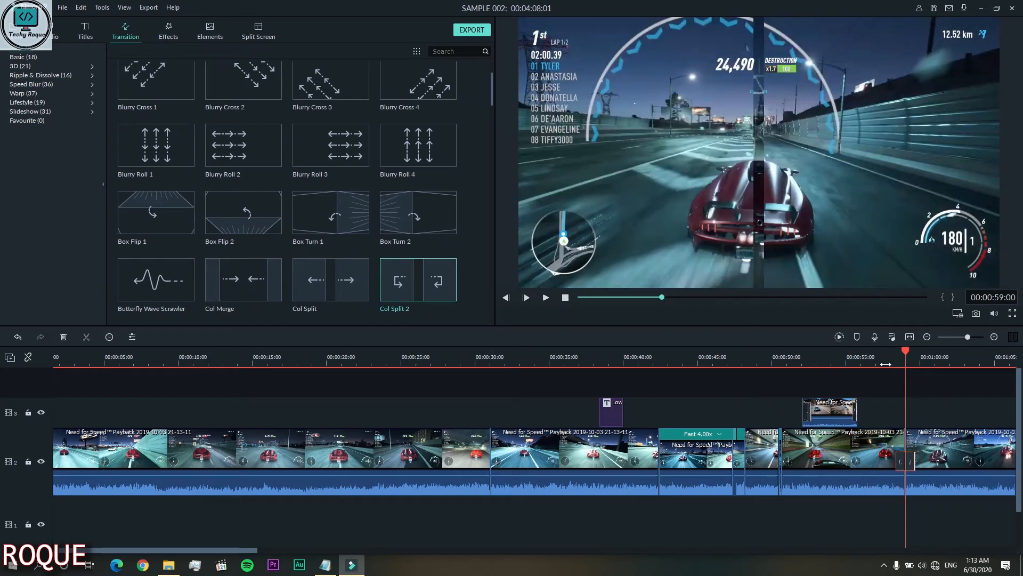
click(885, 364)
click(546, 298)
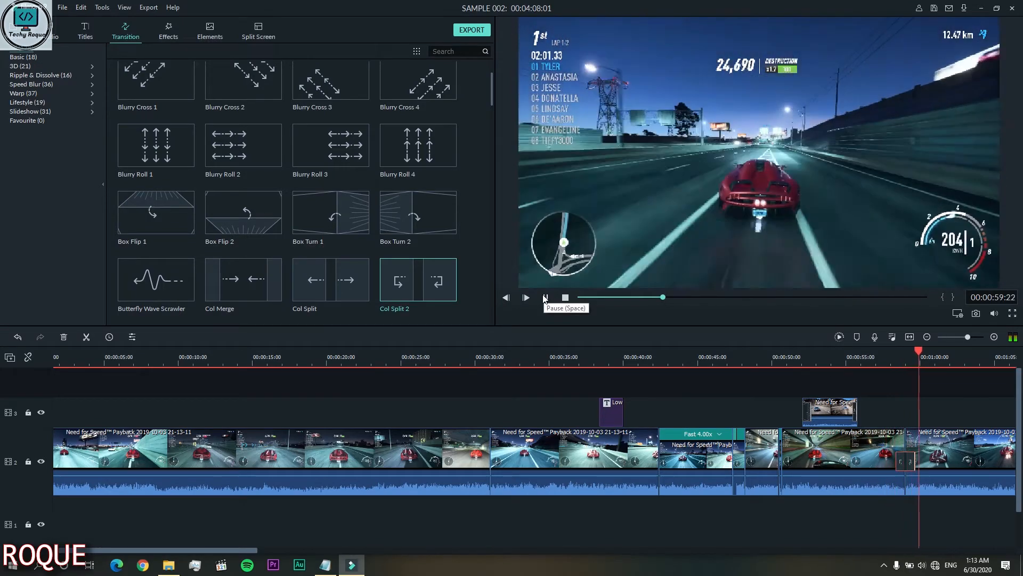
click(881, 364)
click(546, 297)
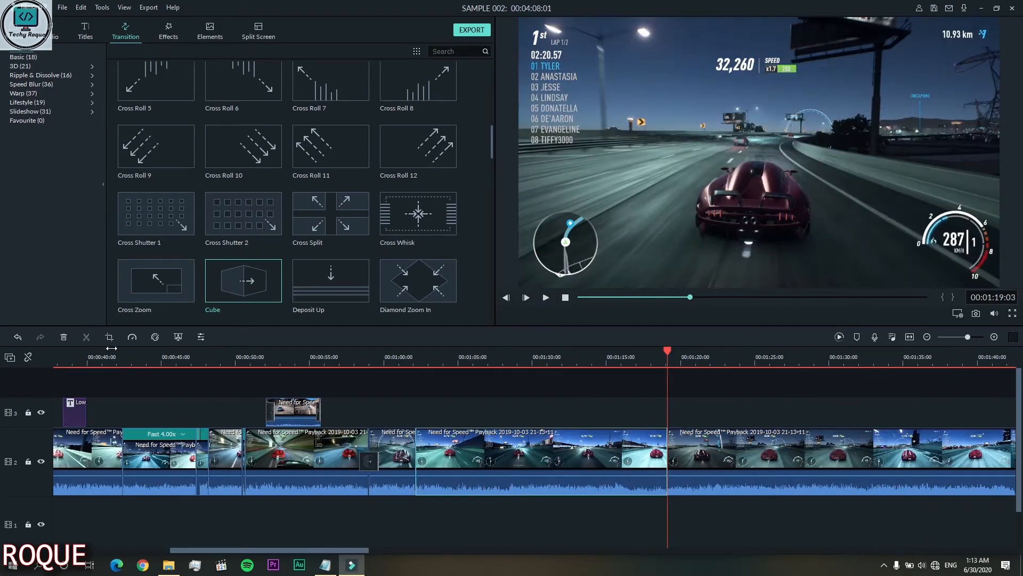
Step: Crop the video track 2 clip ending at 00:01:19:03 to its speedometer corner at 428 x 241, and play it back
key(alt+c)
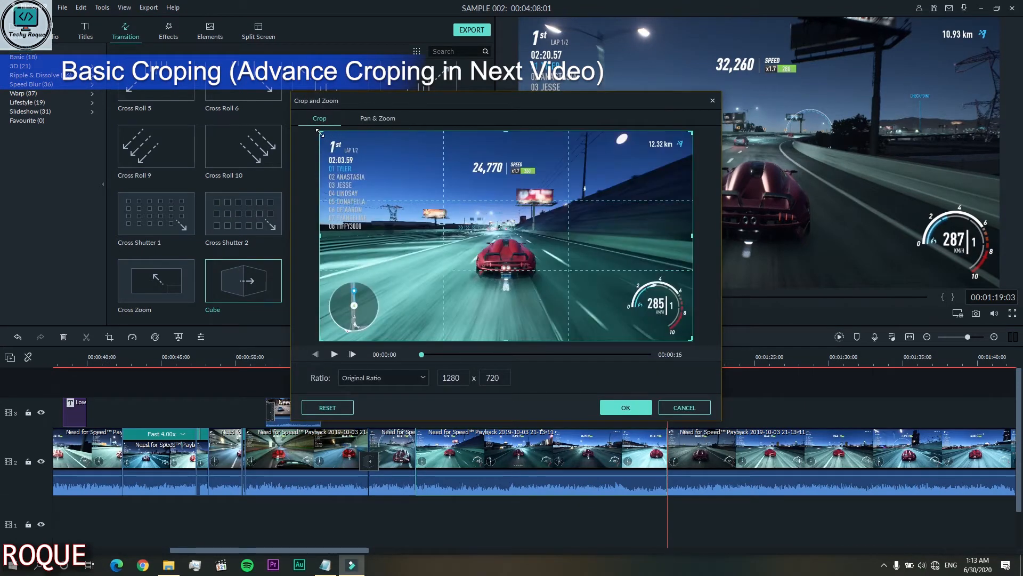
drag(320, 131, 569, 253)
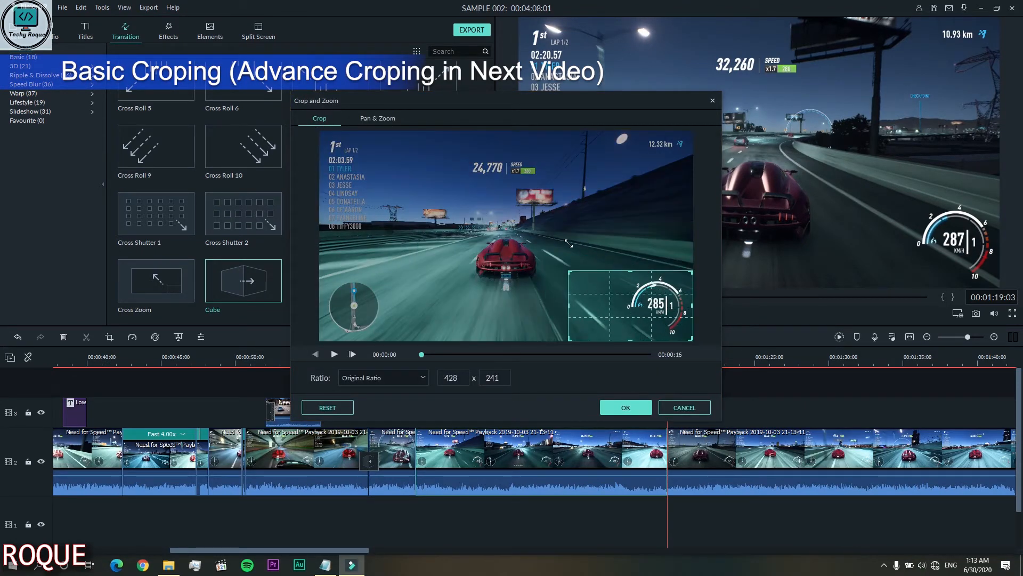
click(626, 409)
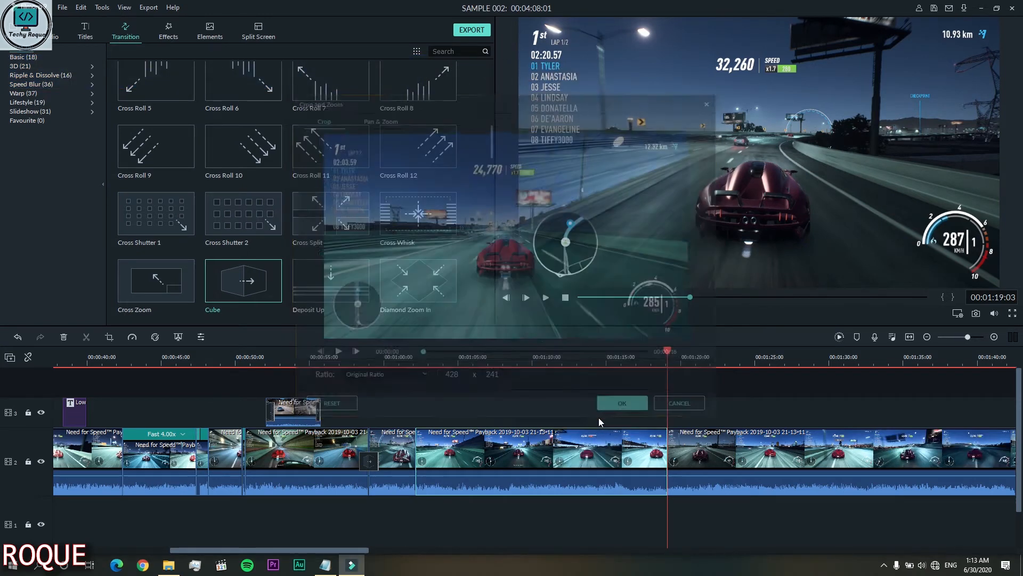
drag(418, 362, 387, 362)
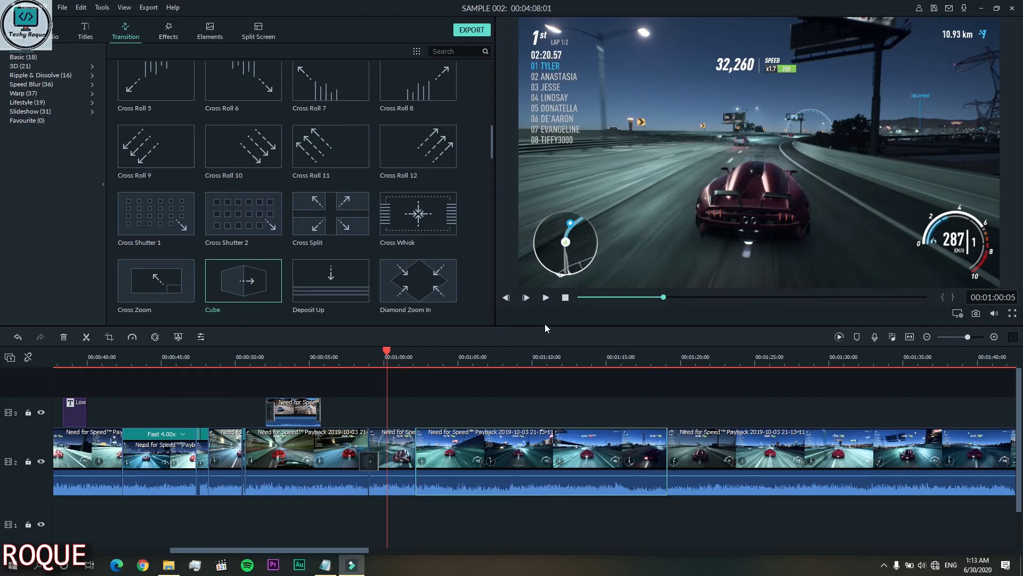
click(547, 298)
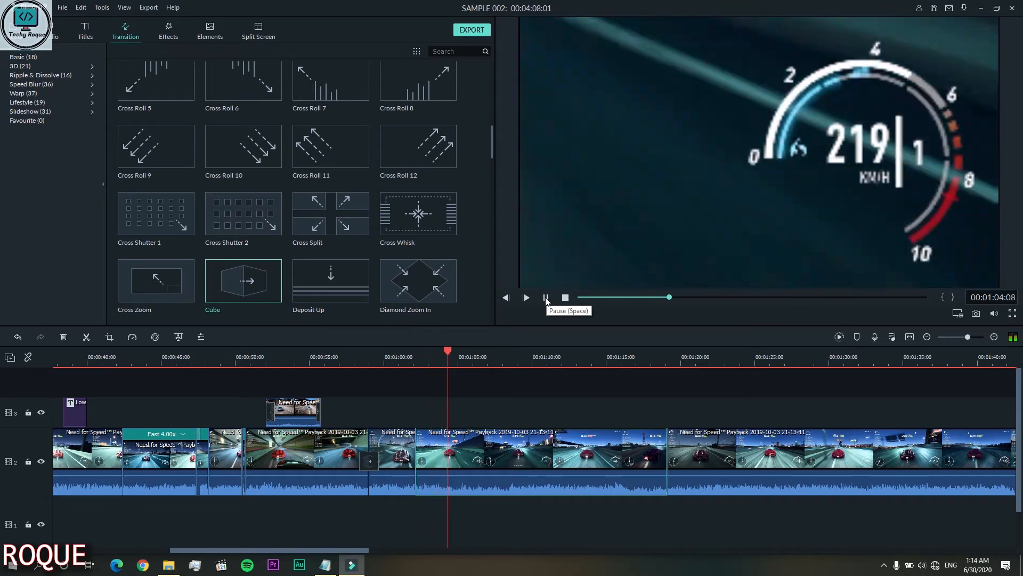
click(546, 297)
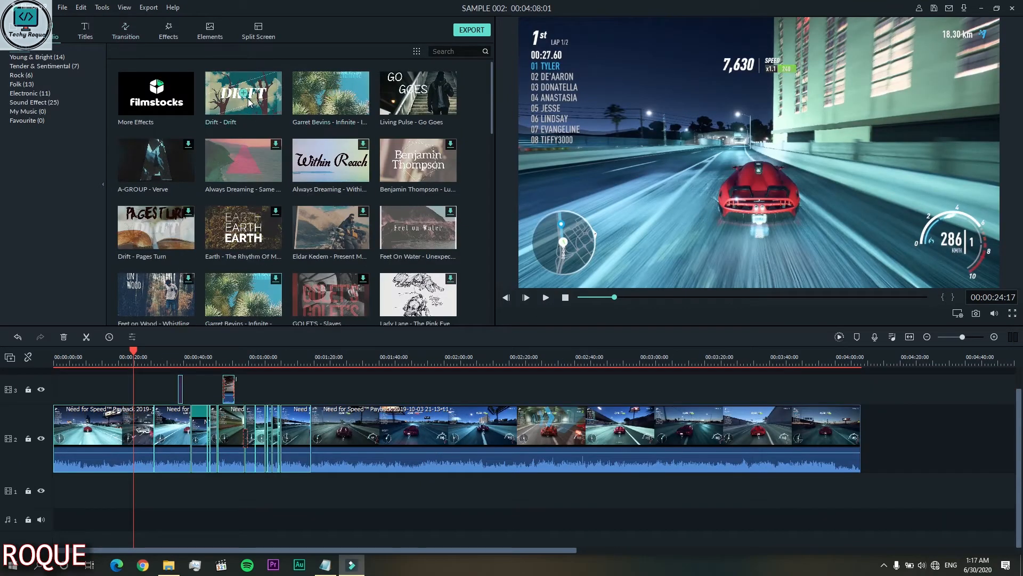
Step: Add the Drift - Drift music at the start of audio track 1 and cut off everything after 00:03:08:19
drag(249, 103, 49, 491)
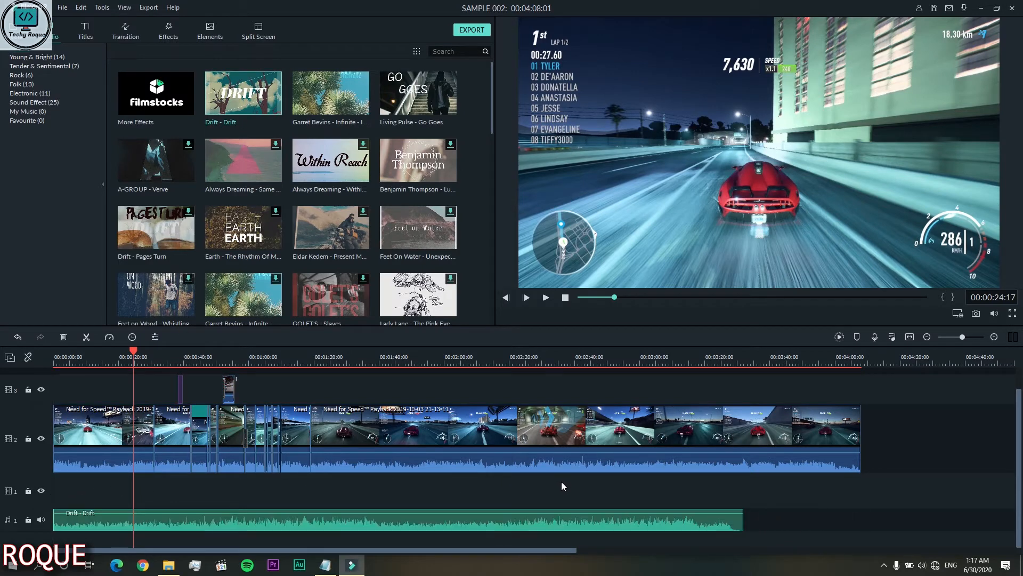
click(668, 365)
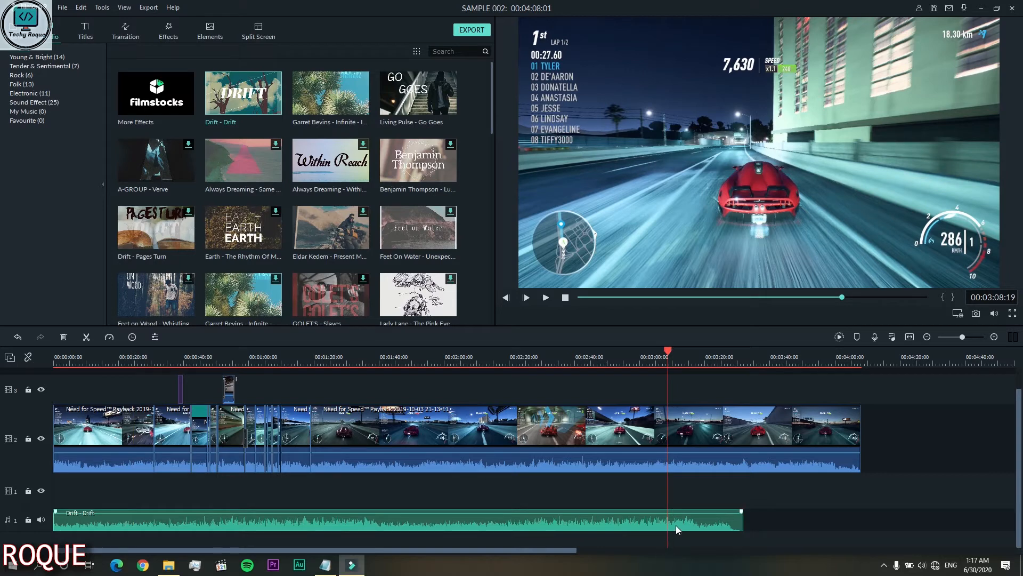
key(ctrl+b)
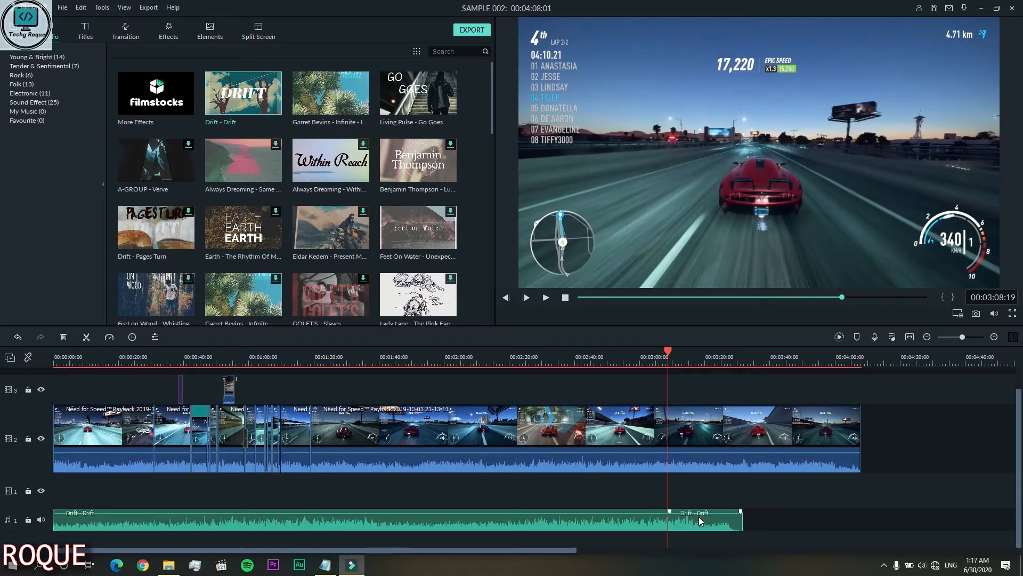
key(Delete)
Step: Copy the Drift - Drift music clip and paste the copy at 00:03:08:19 on audio track 1
click(632, 520)
right_click(596, 522)
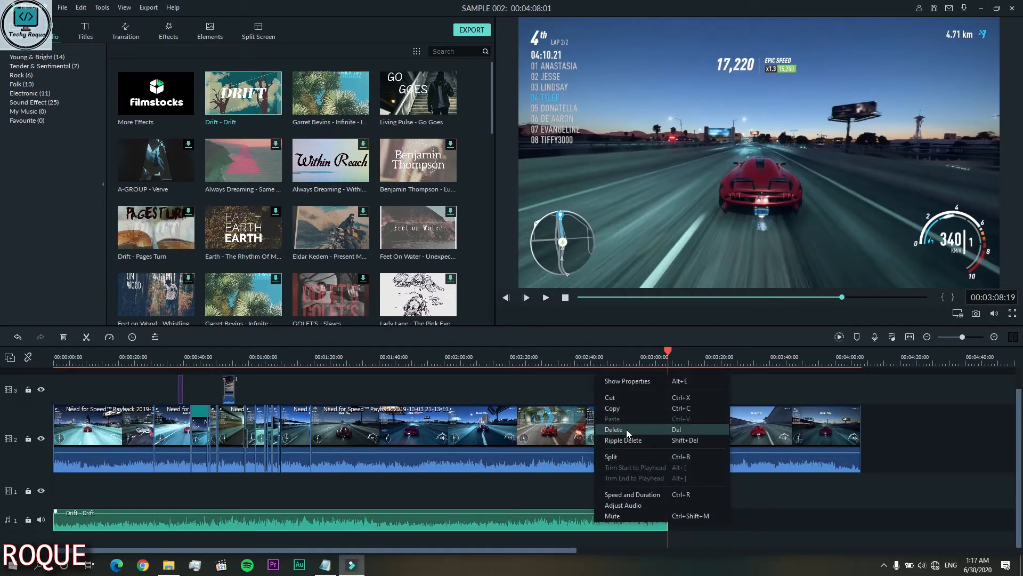
click(624, 408)
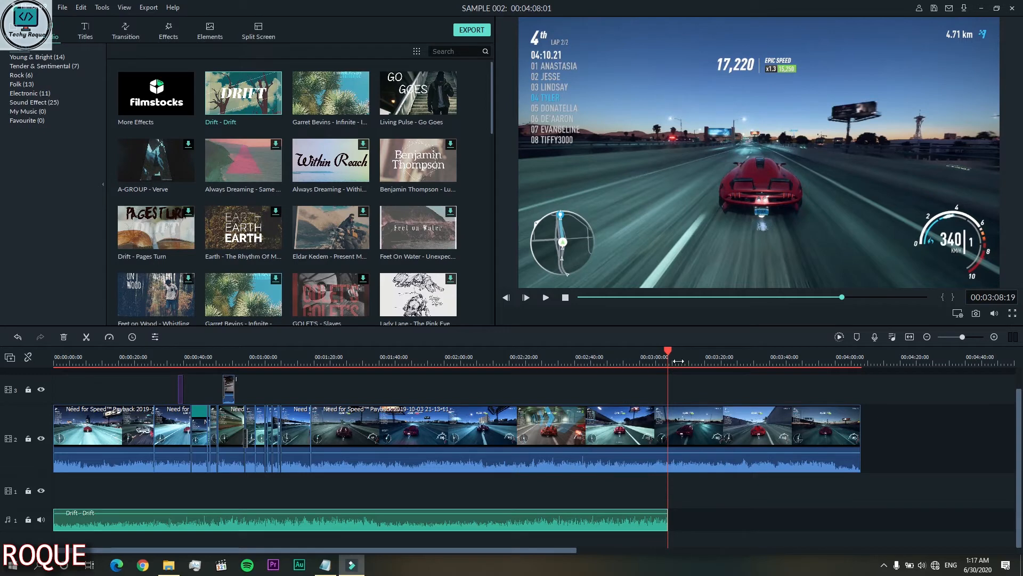
right_click(696, 525)
click(712, 424)
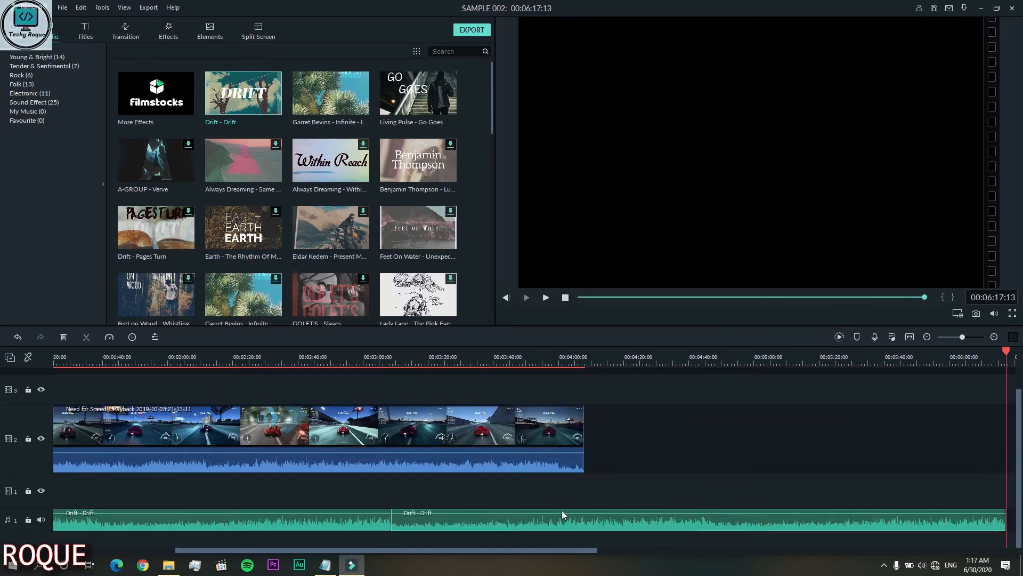
Step: Split the second Drift - Drift clip at 00:04:08:04, where the video ends, and delete the excess music
click(585, 364)
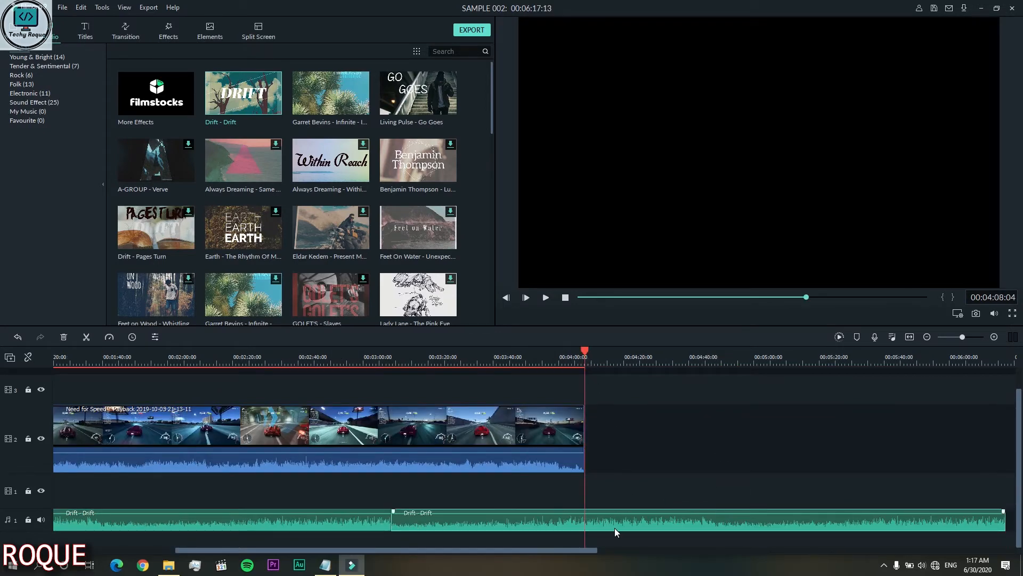
key(ctrl+b)
key(Delete)
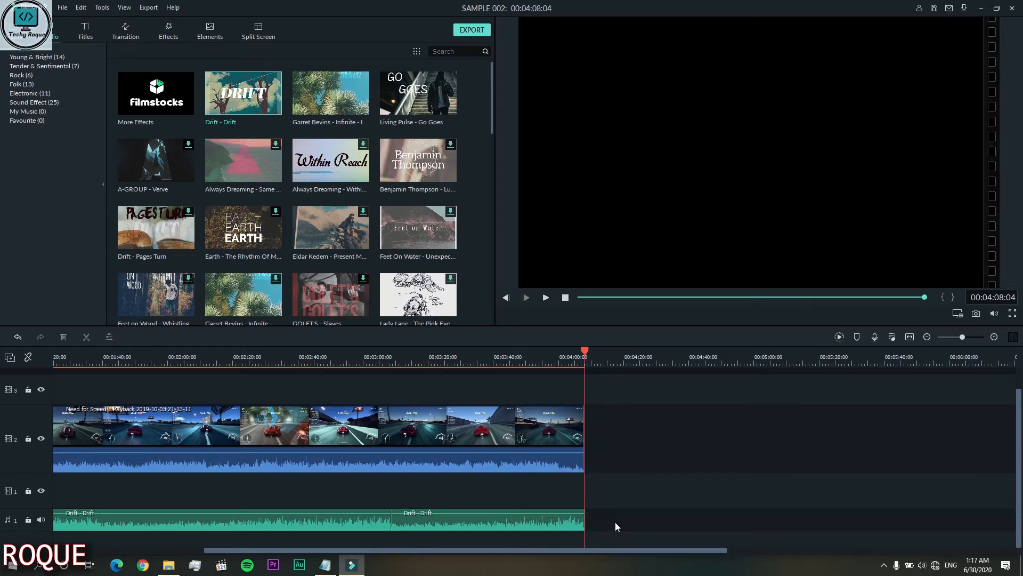
Step: Remove all video and music after 00:03:04:17 from video track 2 and audio track 1
drag(510, 549, 358, 549)
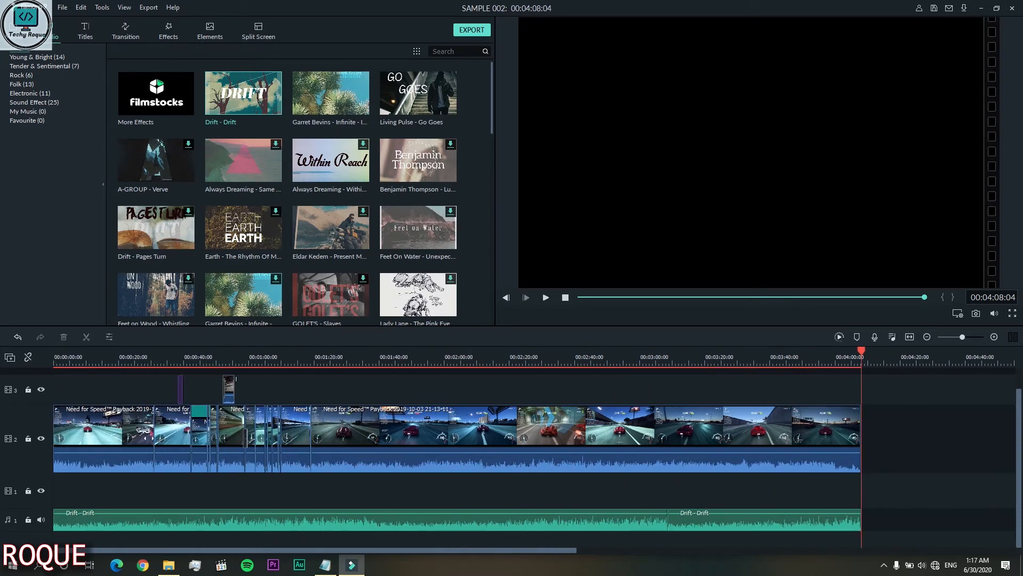
click(655, 363)
drag(903, 414, 660, 532)
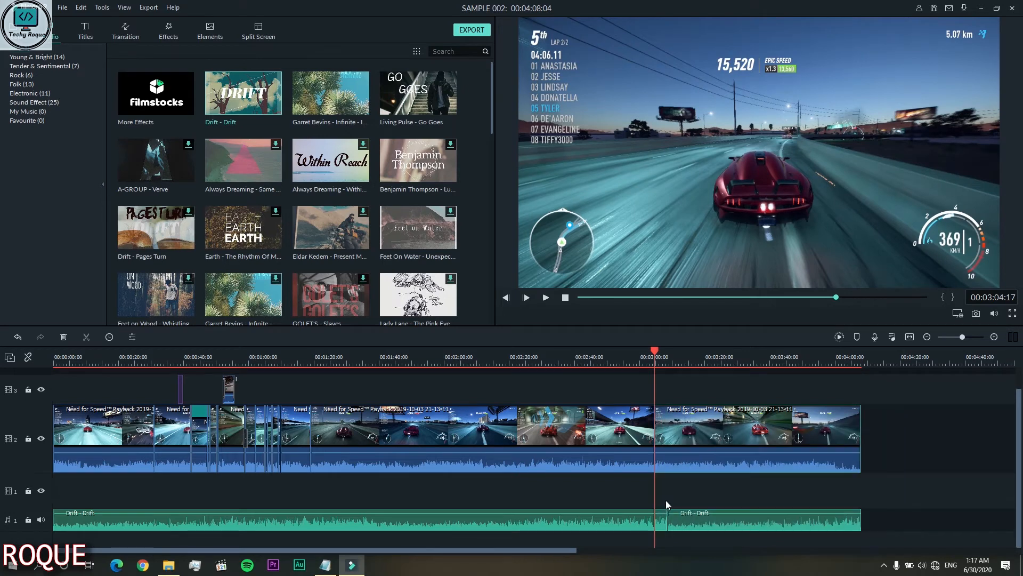
right_click(696, 440)
click(713, 337)
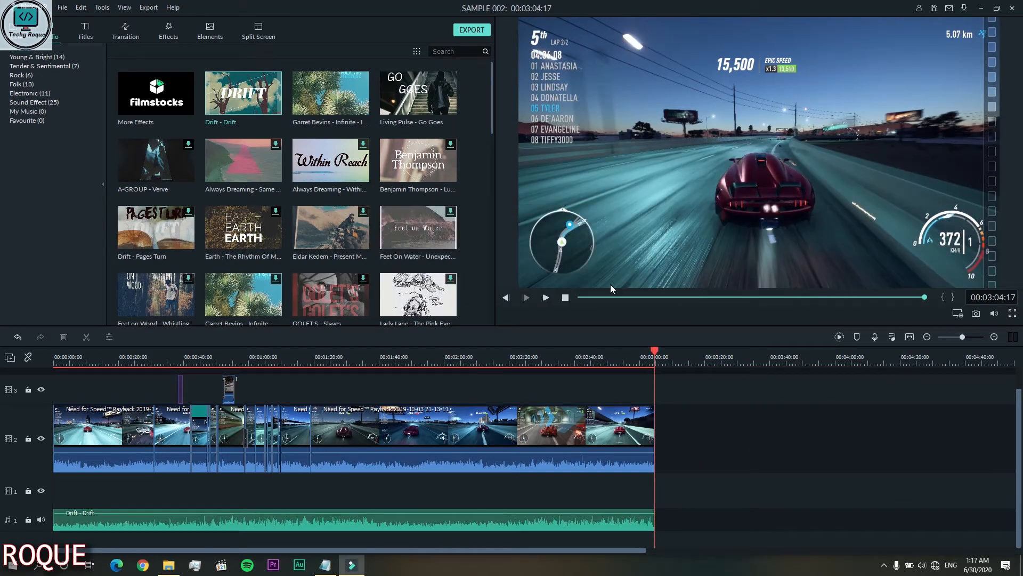
Step: Open the MP4 export settings, keep the resolution at 1920x1080 and set the frame rate to 30 fps
key(ctrl+e)
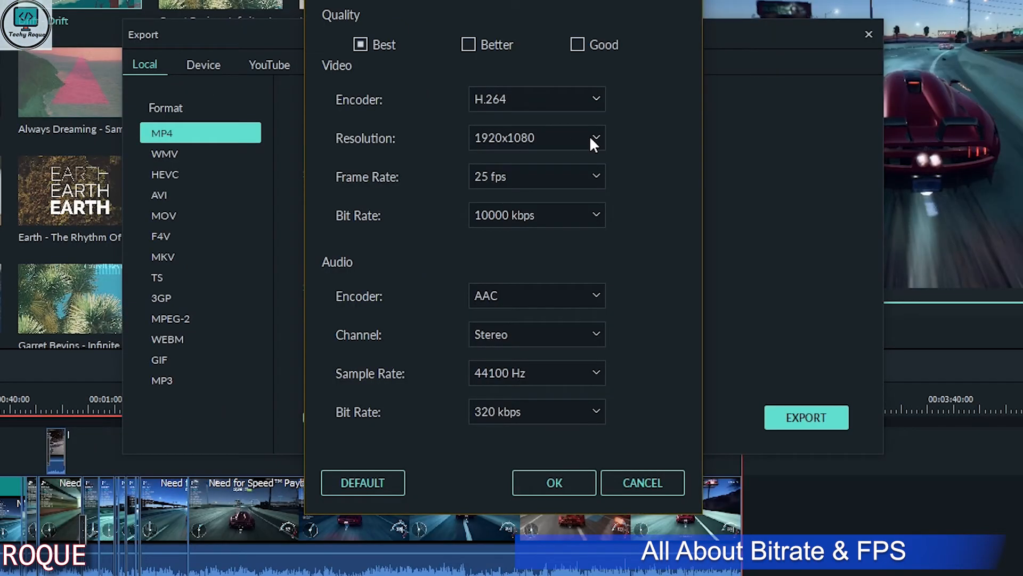
click(591, 138)
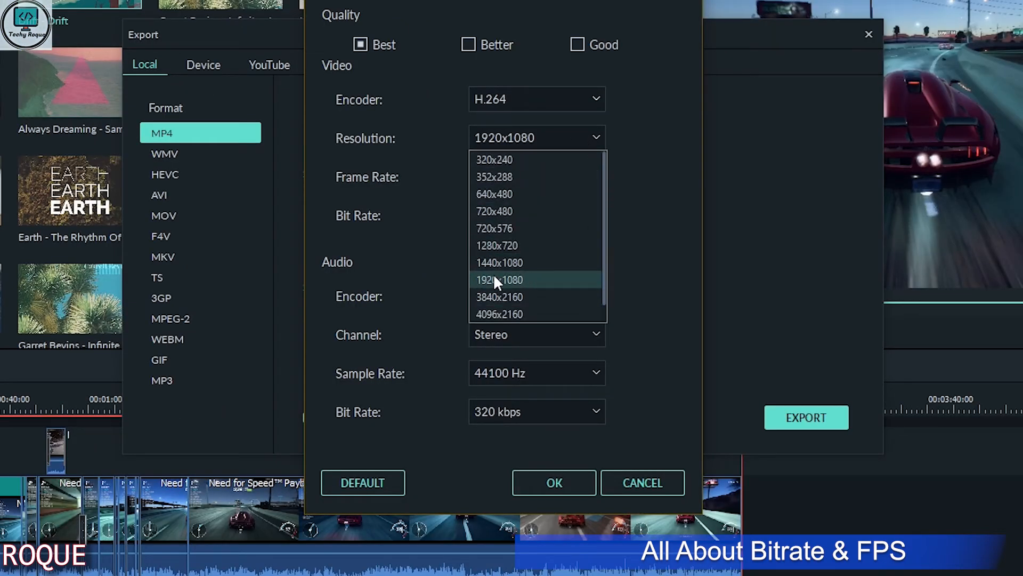
click(487, 245)
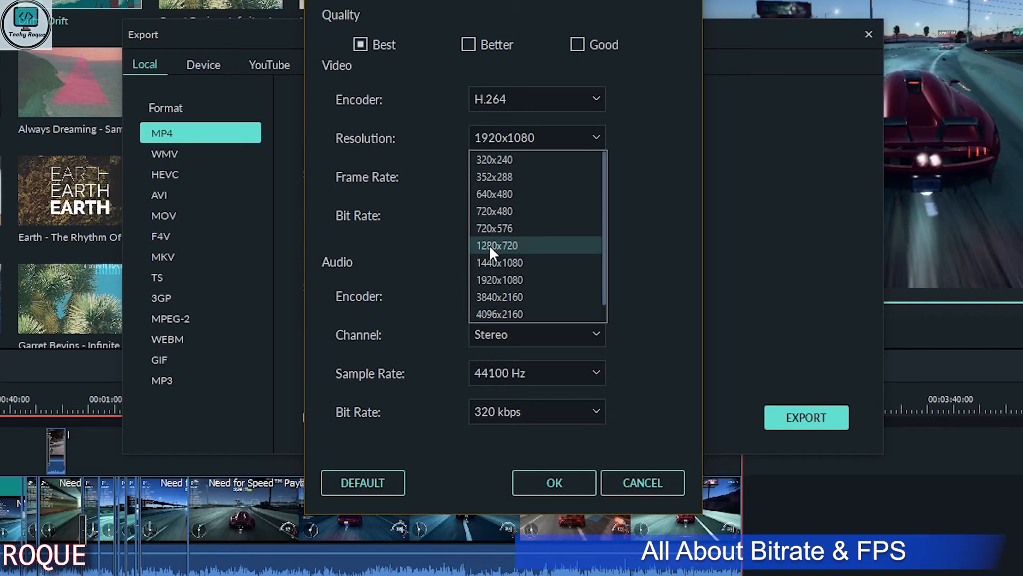
scroll(527, 296, down, 1)
click(533, 262)
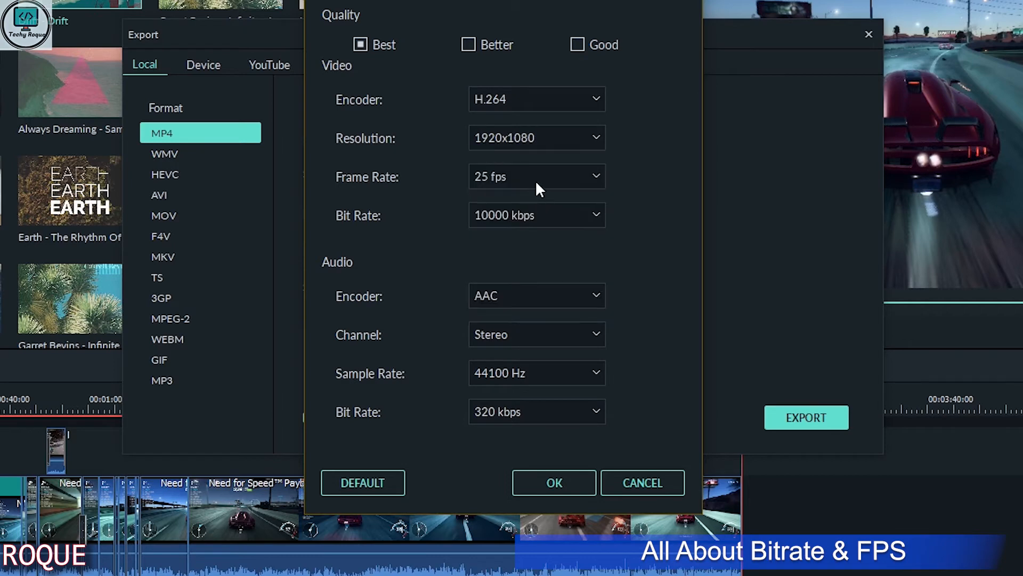
click(536, 180)
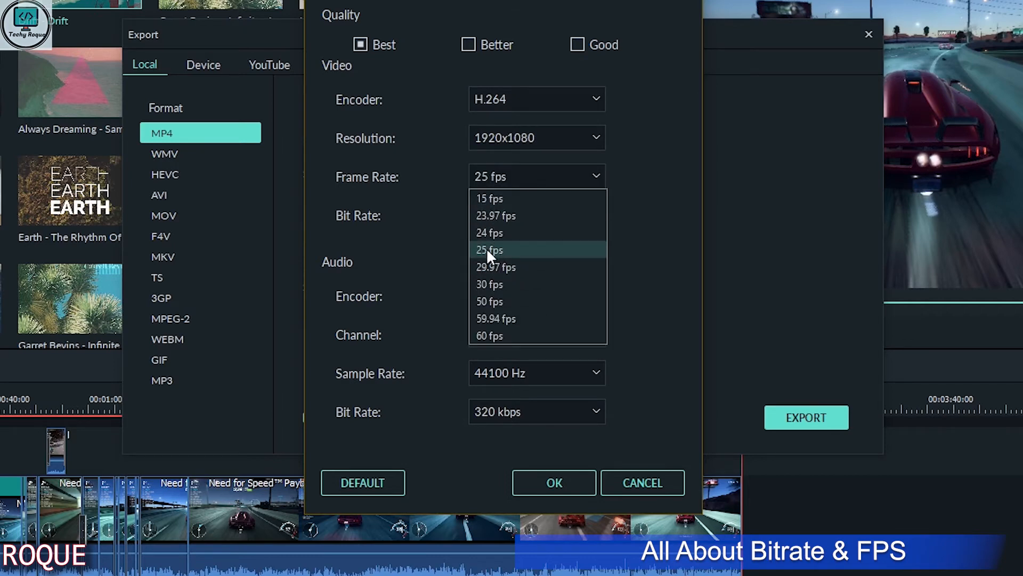
click(490, 284)
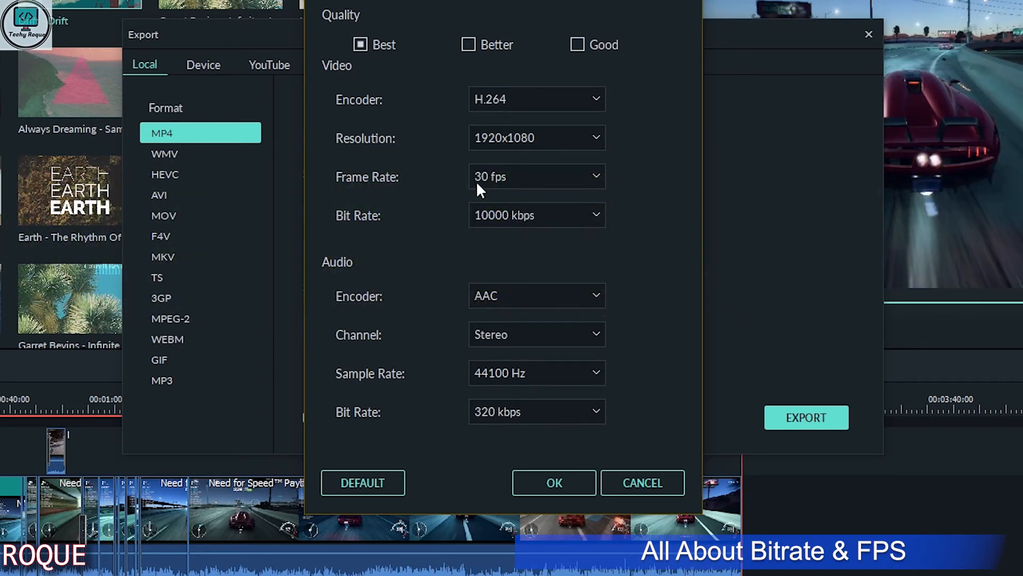
Step: Set the export frame rate to 60 fps and the video bit rate to a custom 12000 kbps
click(537, 216)
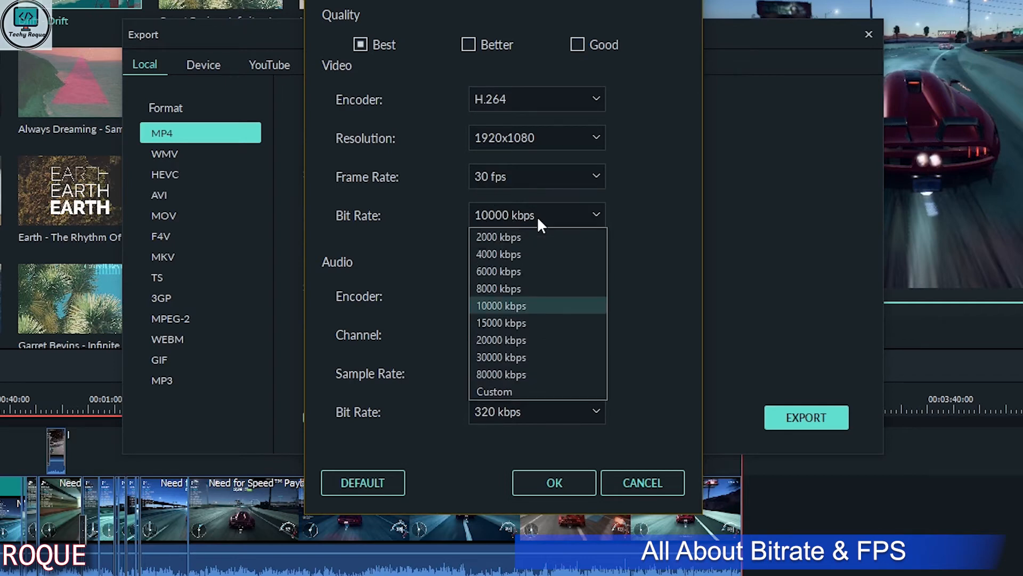
click(455, 212)
click(517, 176)
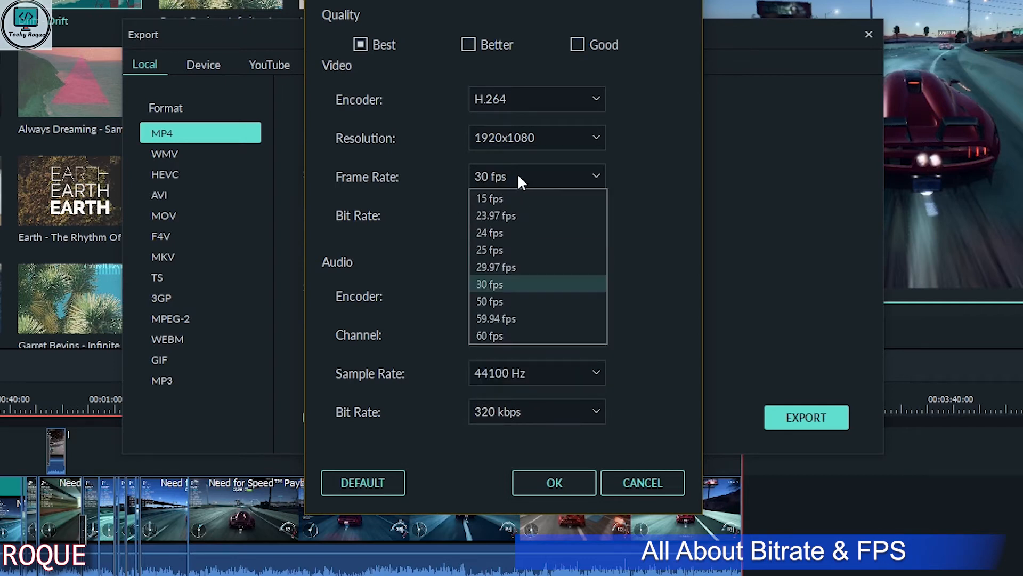
click(497, 335)
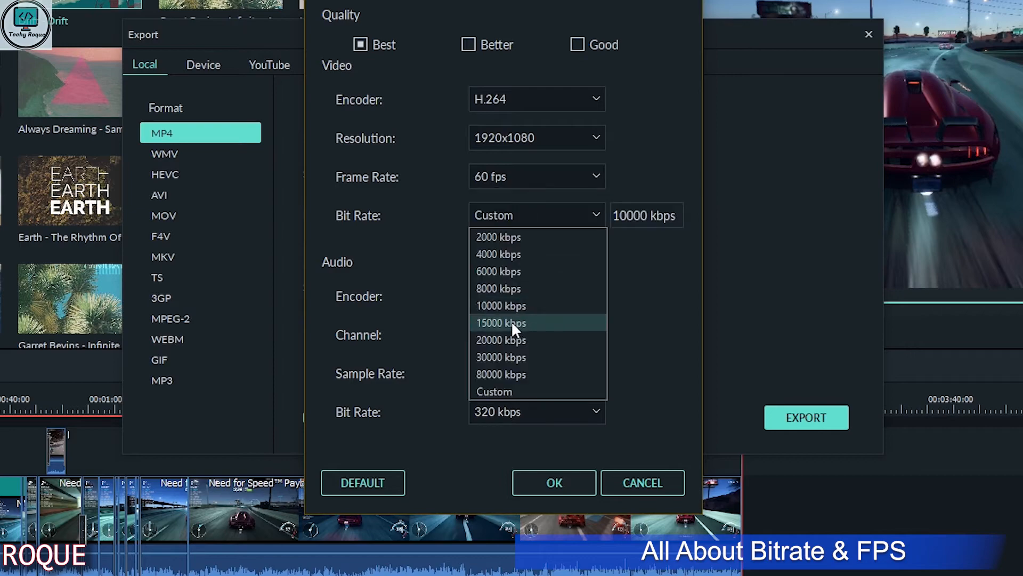
click(512, 323)
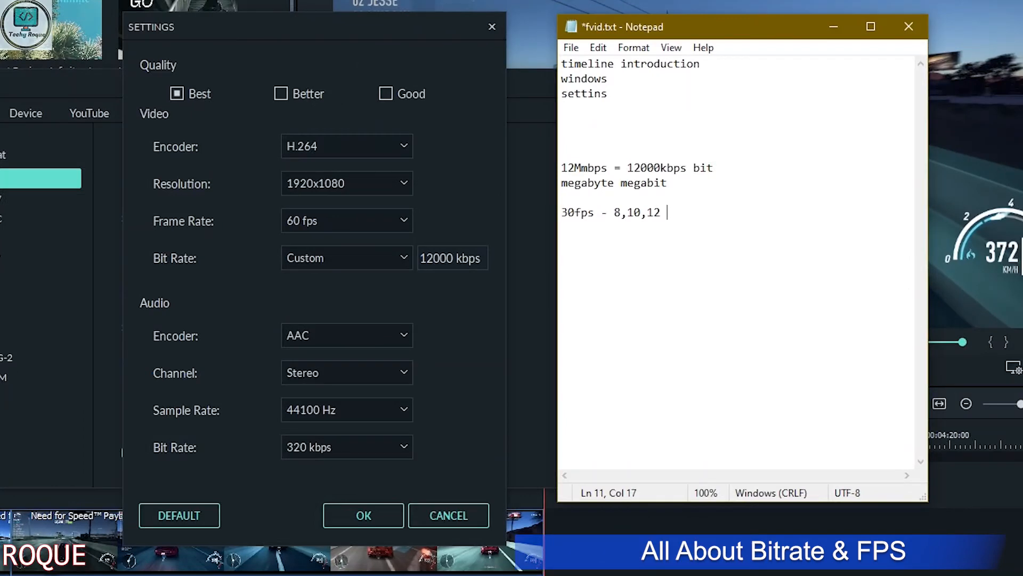
Step: In the Notepad notes, finish the 30fps line with "mbps is good", add "60fps - 10,12,15 best" below it, and minimize the window
text(mbps)
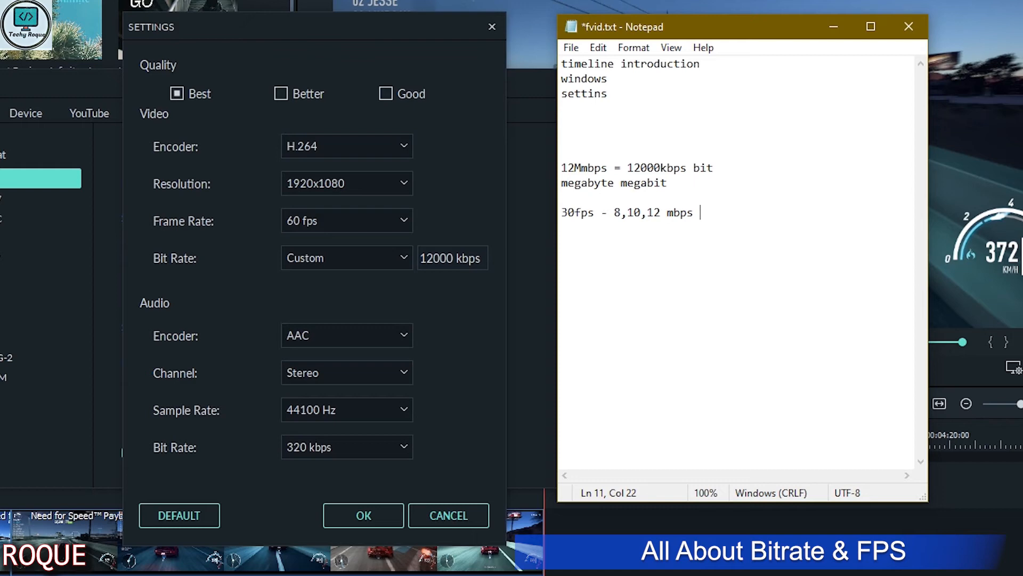
text(is good)
key(Return)
text(60fps - 10,12,15)
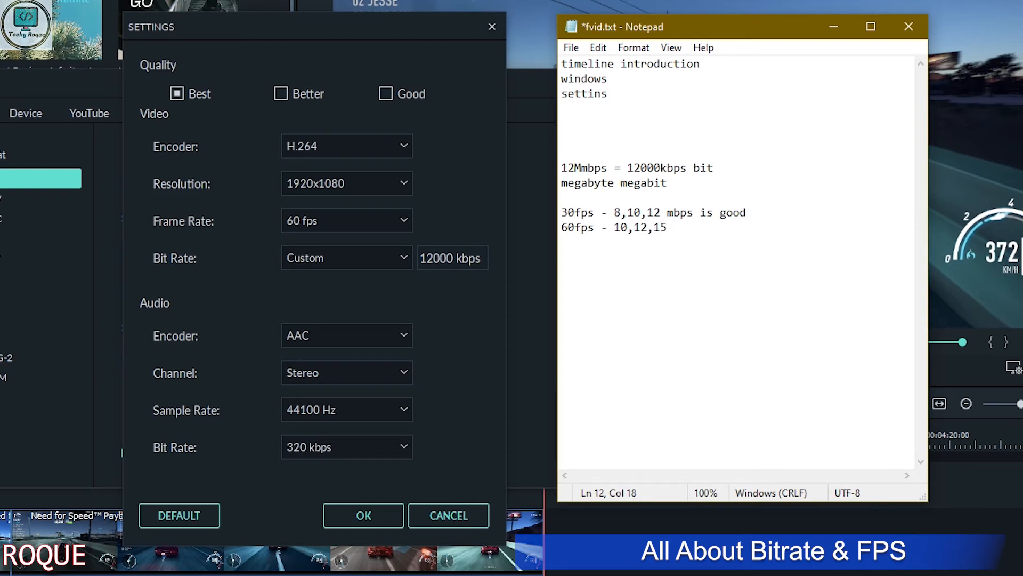
text( best)
click(831, 24)
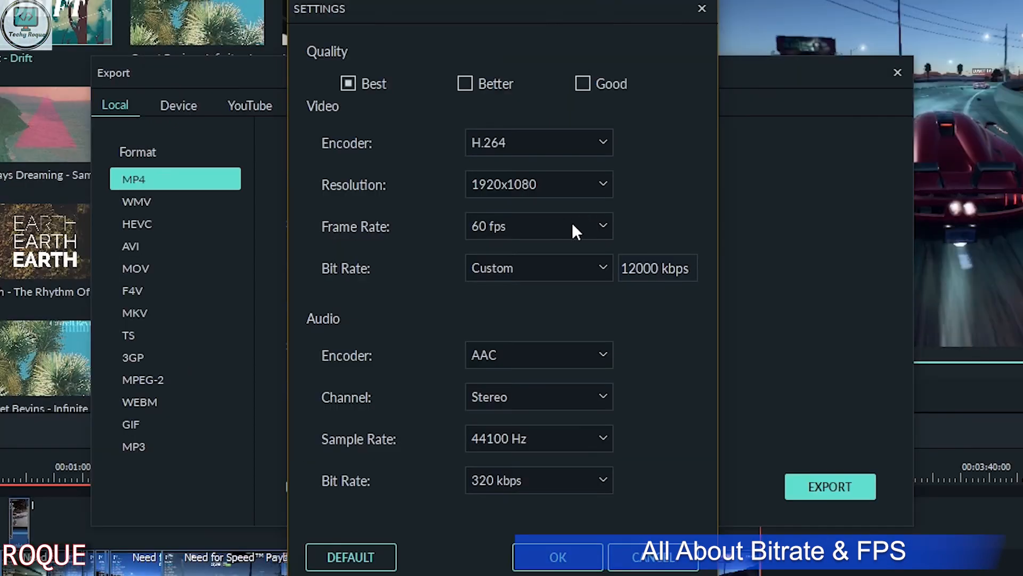
Step: Choose 60 fps, a 15000 kbps video bit rate and a 320 kbps audio bit rate for the export, and apply the settings
click(375, 220)
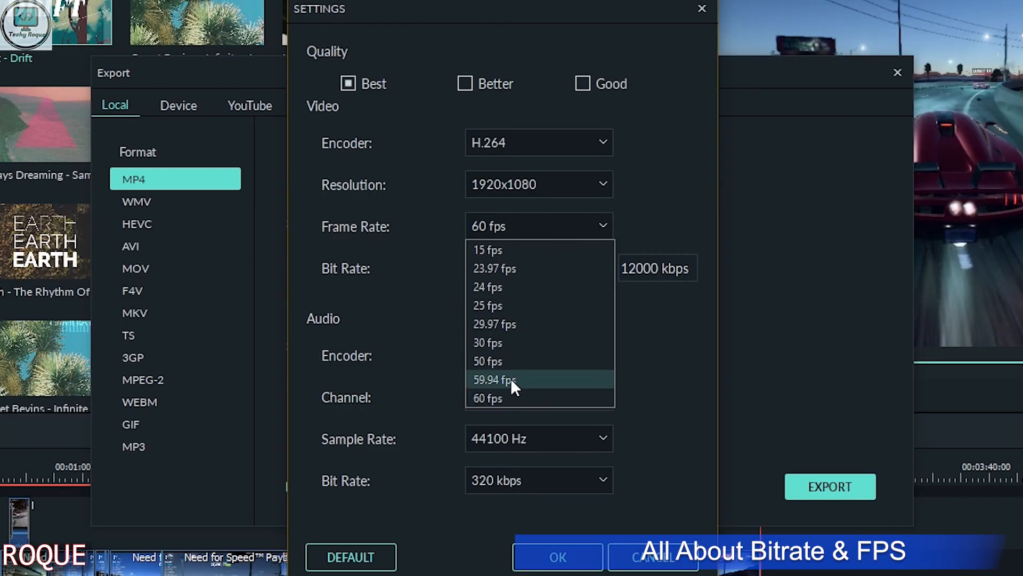
click(507, 400)
click(577, 271)
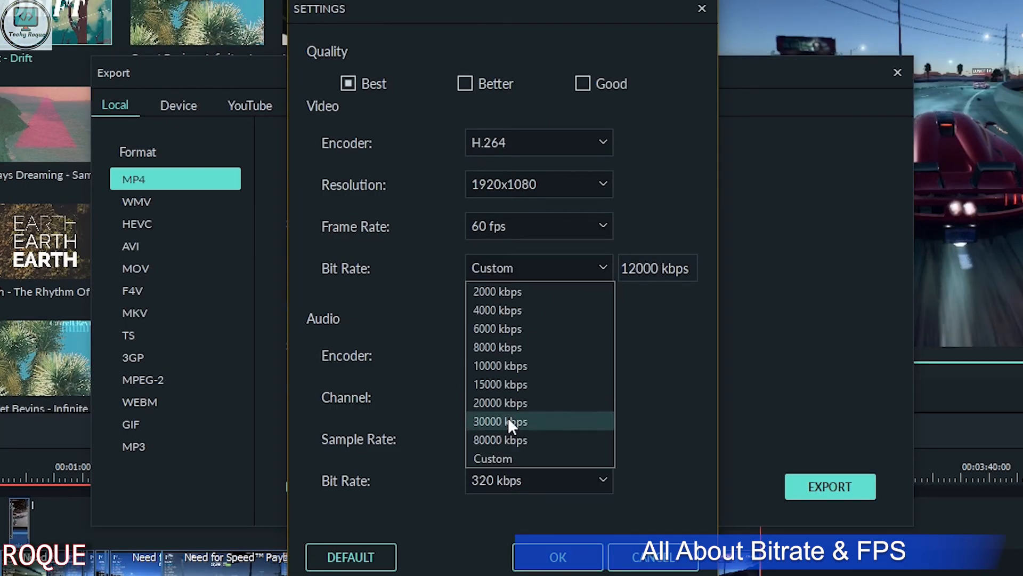
click(498, 384)
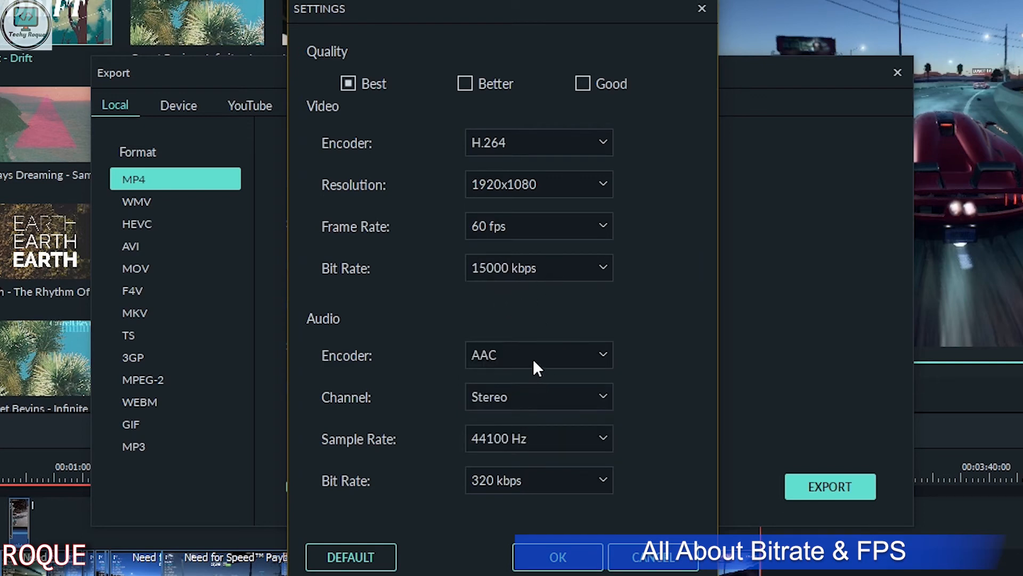
click(517, 485)
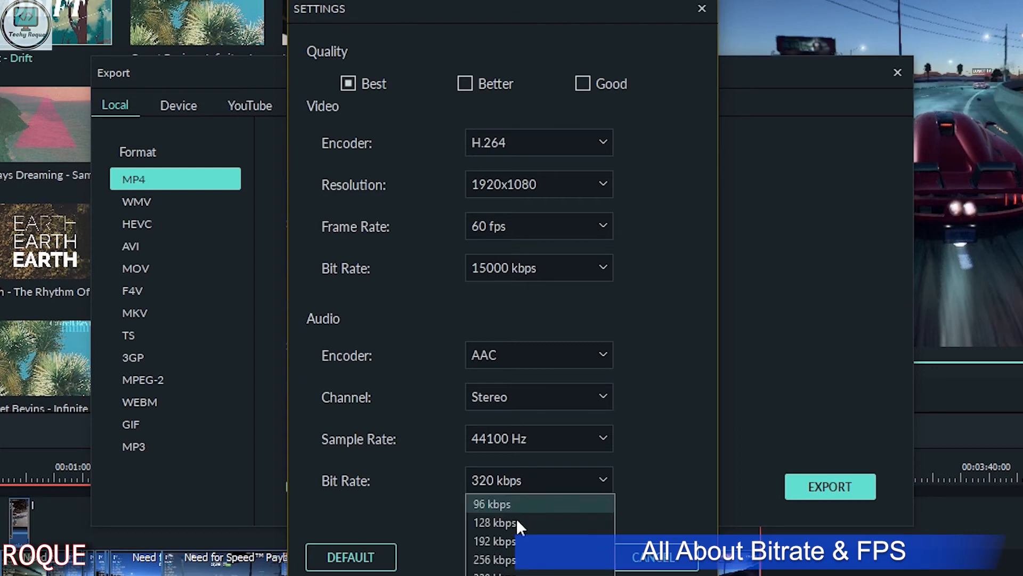
click(488, 573)
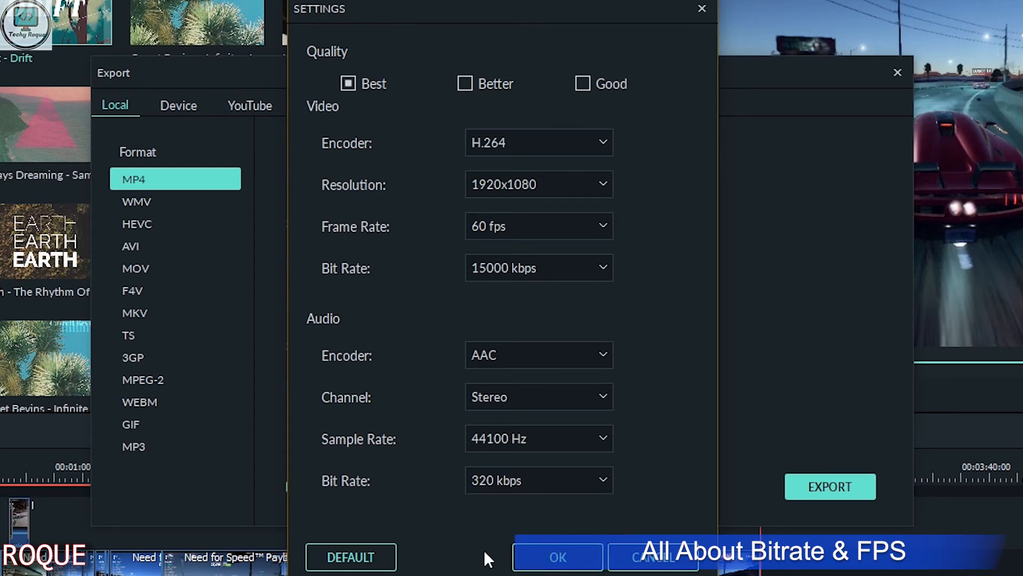
click(554, 561)
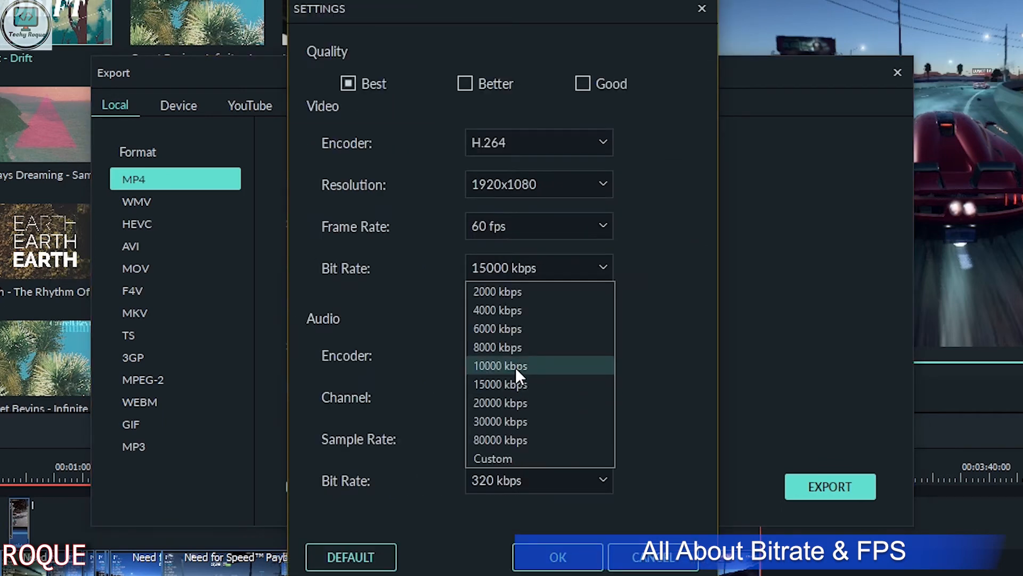
Step: Try video bit rates of 10000 kbps and 2000 kbps, applying each to compare the estimated export file size
click(516, 365)
click(557, 555)
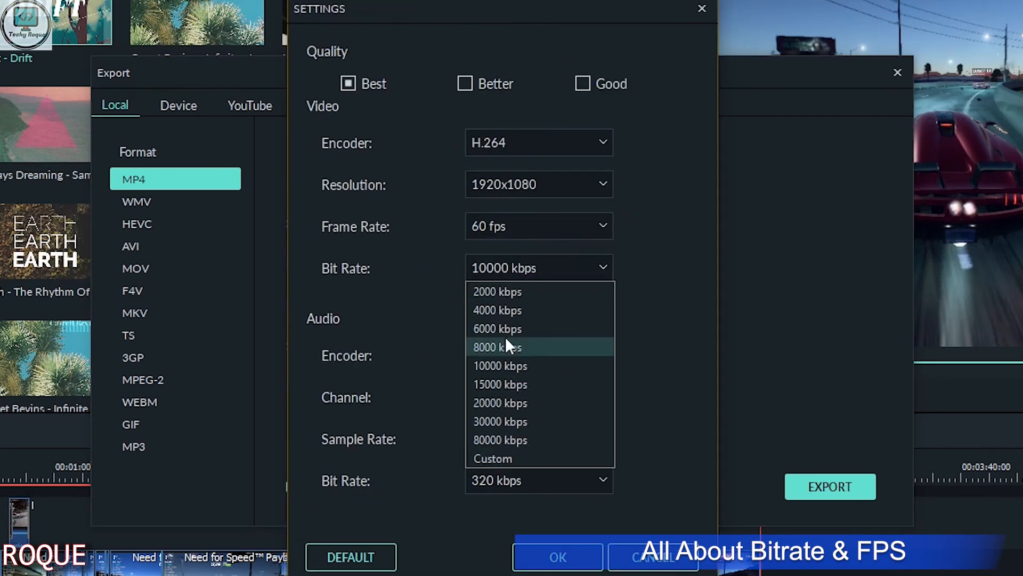
click(512, 291)
click(558, 557)
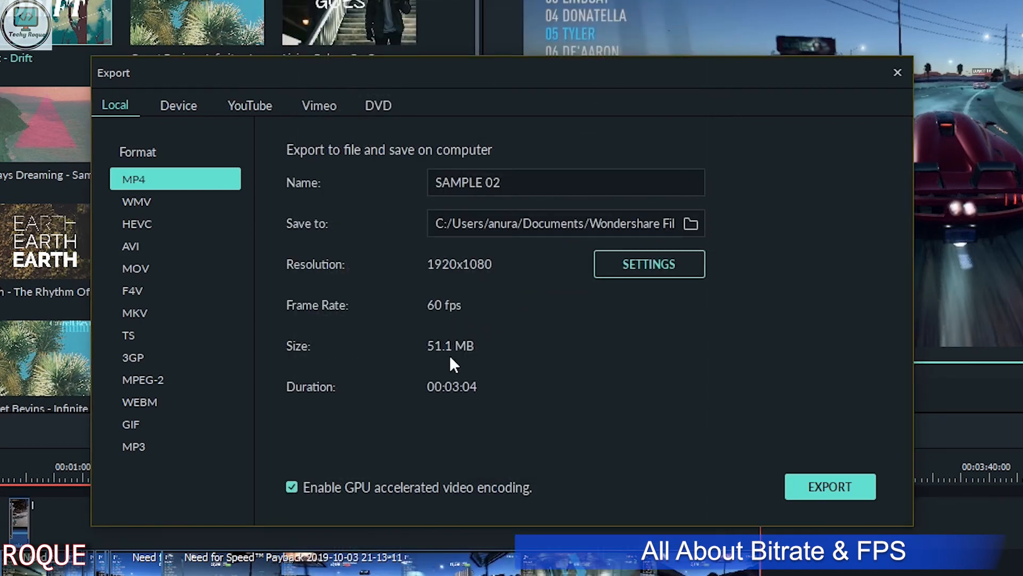
Step: Set the export video bit rate to 10000 kbps, apply the settings and close the export window
click(602, 271)
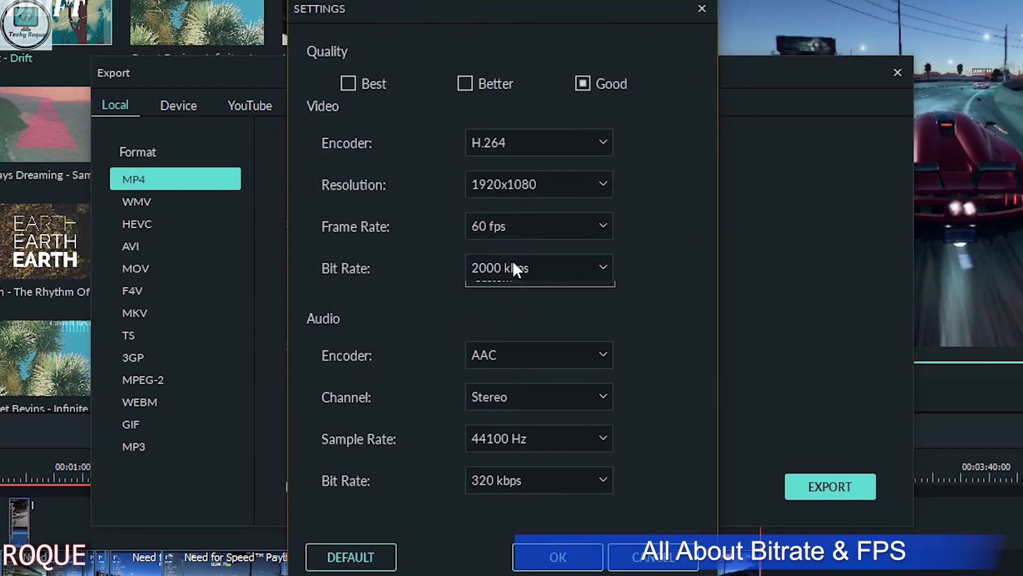
click(515, 268)
click(509, 365)
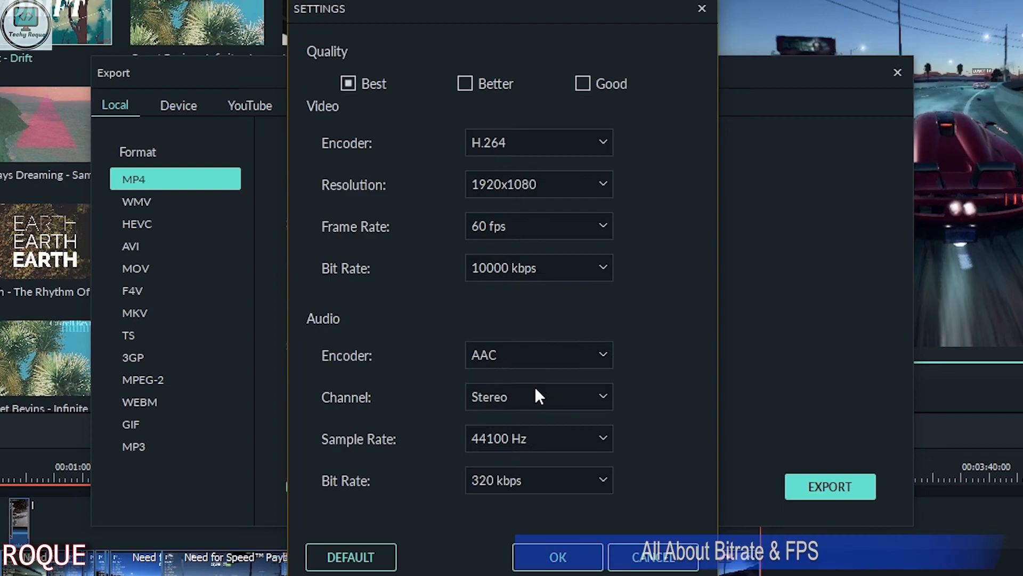
click(557, 556)
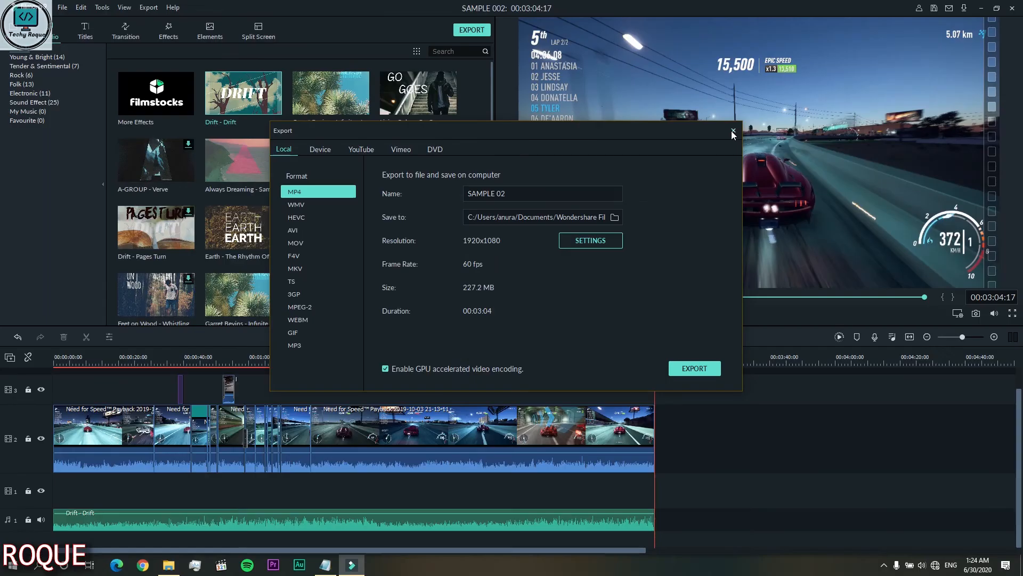
click(897, 72)
Step: Split the last clip on video track 2 and the Drift - Drift music at 00:01:34:05
click(360, 364)
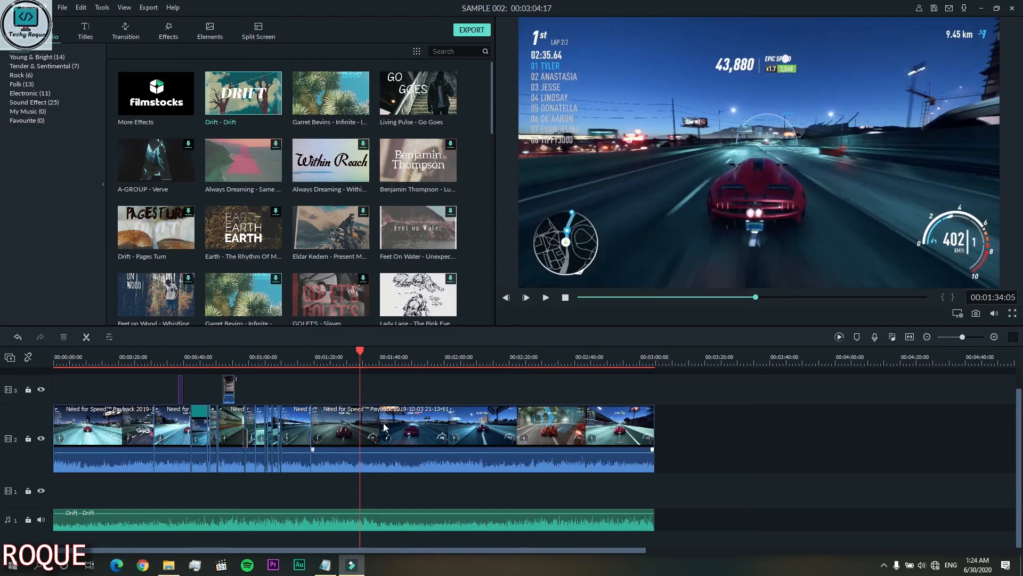
drag(384, 386, 425, 522)
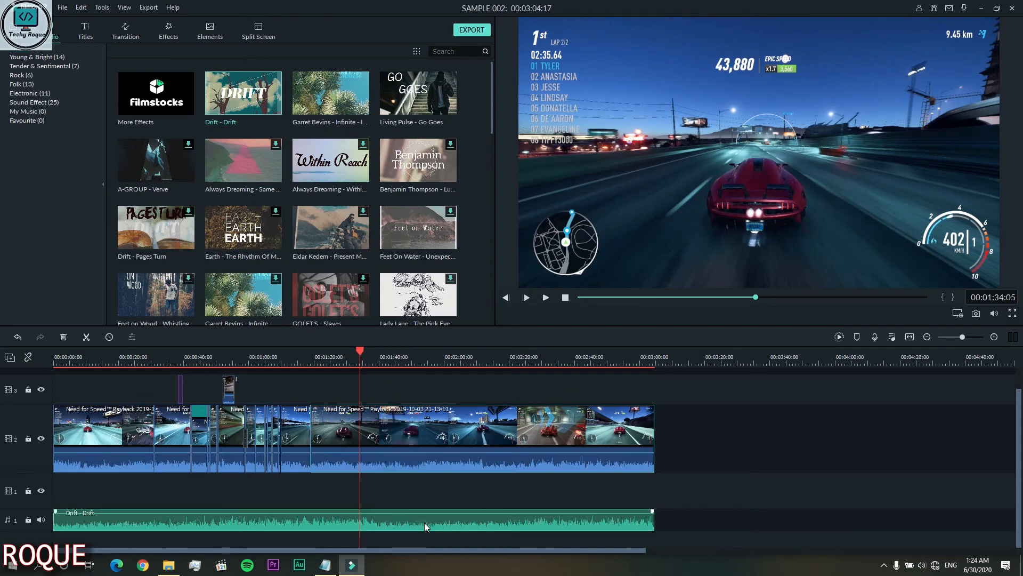
key(ctrl+b)
key(Delete)
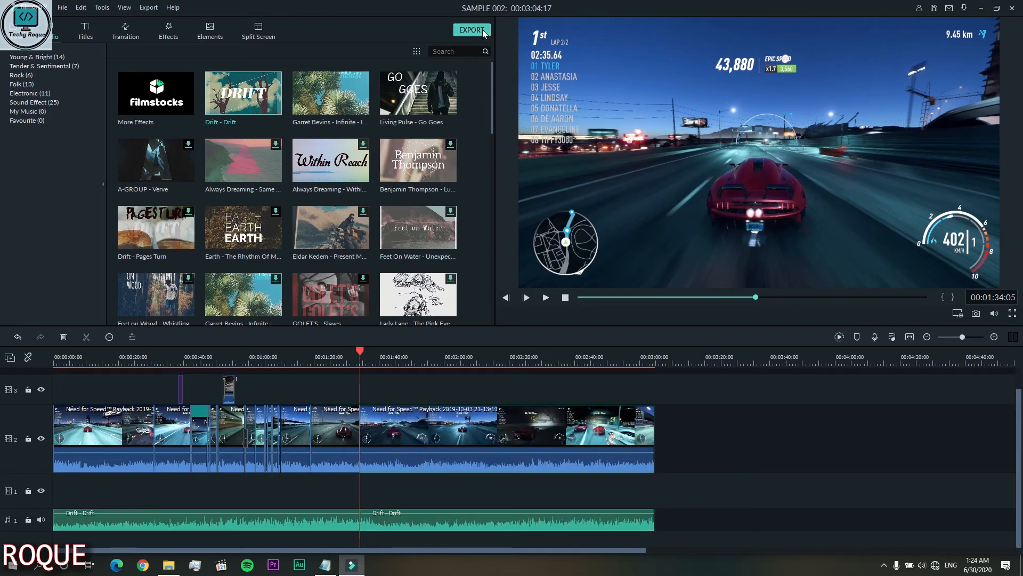
Step: Export the shortened project as an MP4 named sample 03 at 60 fps with a 10000 kbps video bit rate
click(472, 29)
click(596, 240)
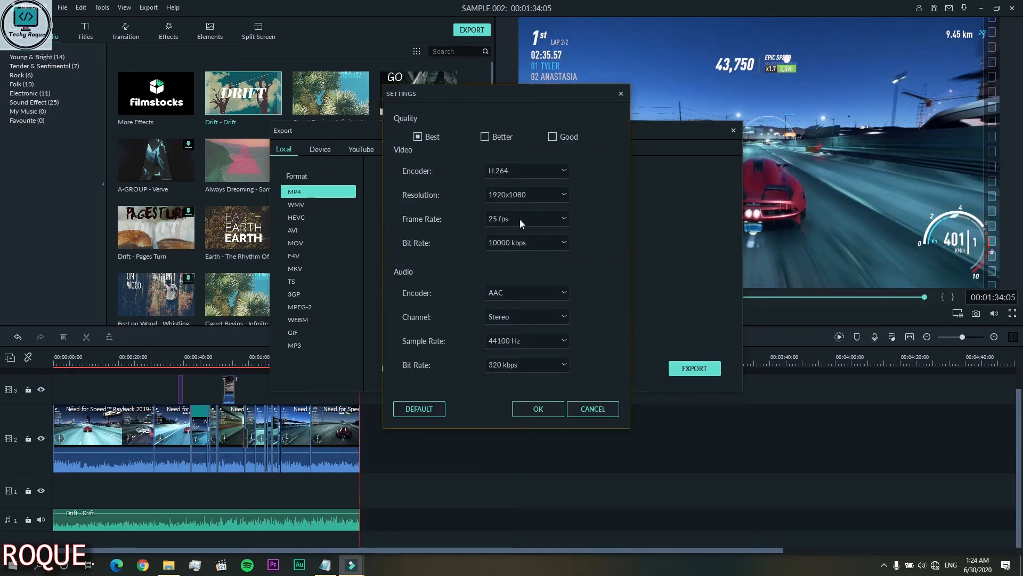
click(519, 219)
click(507, 319)
click(528, 245)
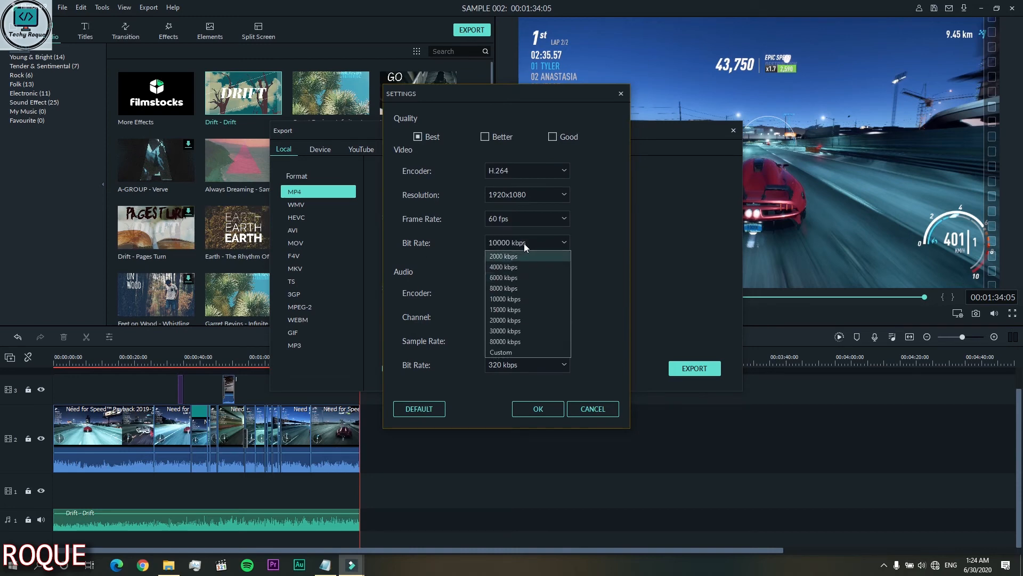
click(505, 354)
click(536, 408)
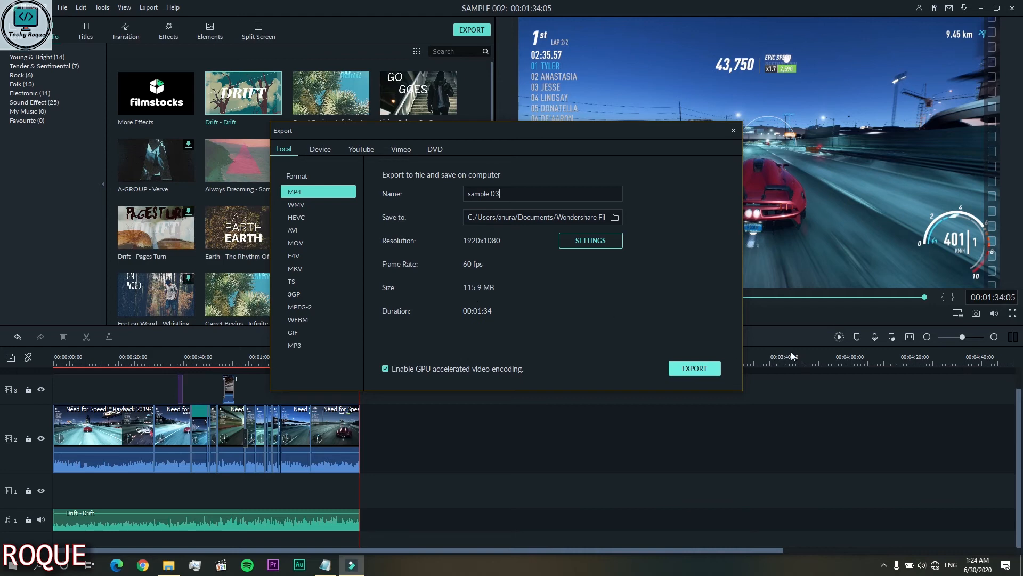
click(684, 367)
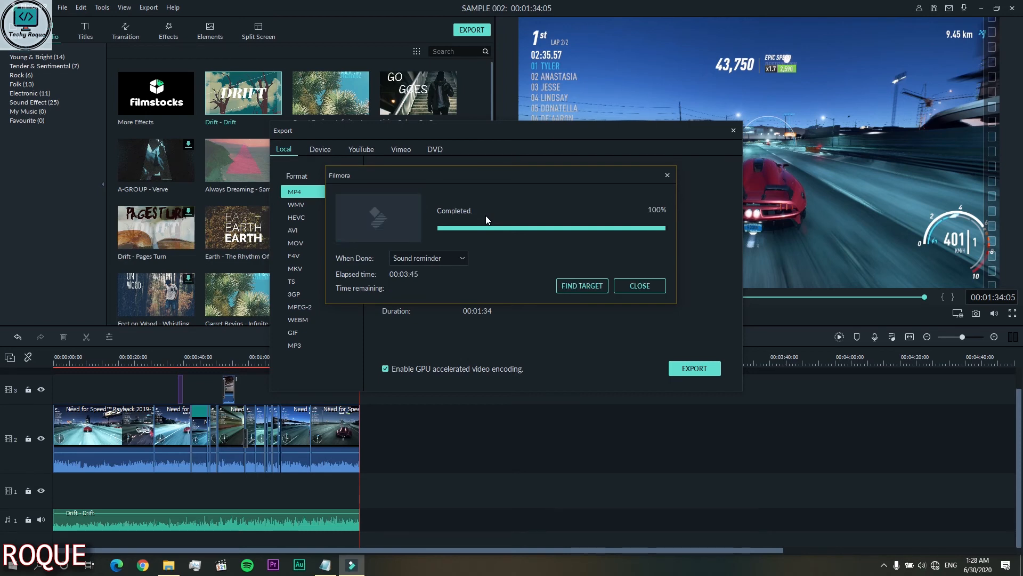
Step: Locate the exported video in its target folder, play it in the media player and skip forward through it to review the edits
click(568, 285)
double_click(461, 136)
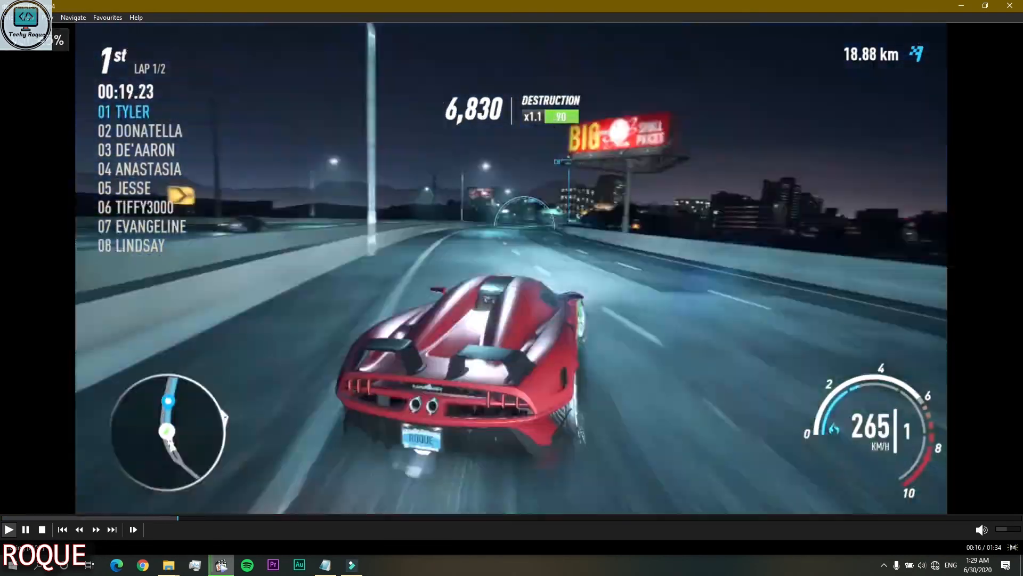
scroll(999, 523, down, 2)
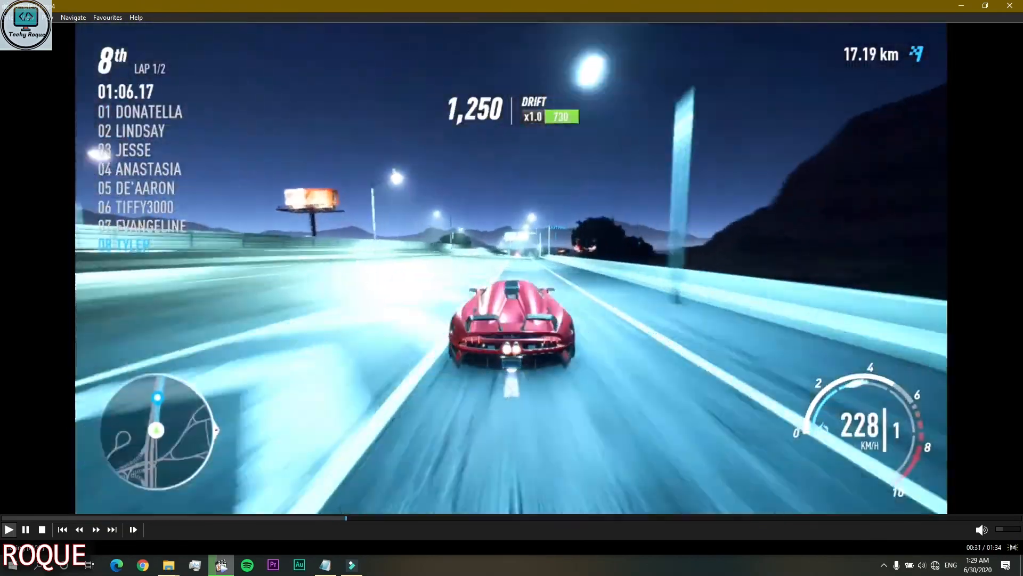
key(Right)
key(Right)
key(Right)
key(Right)
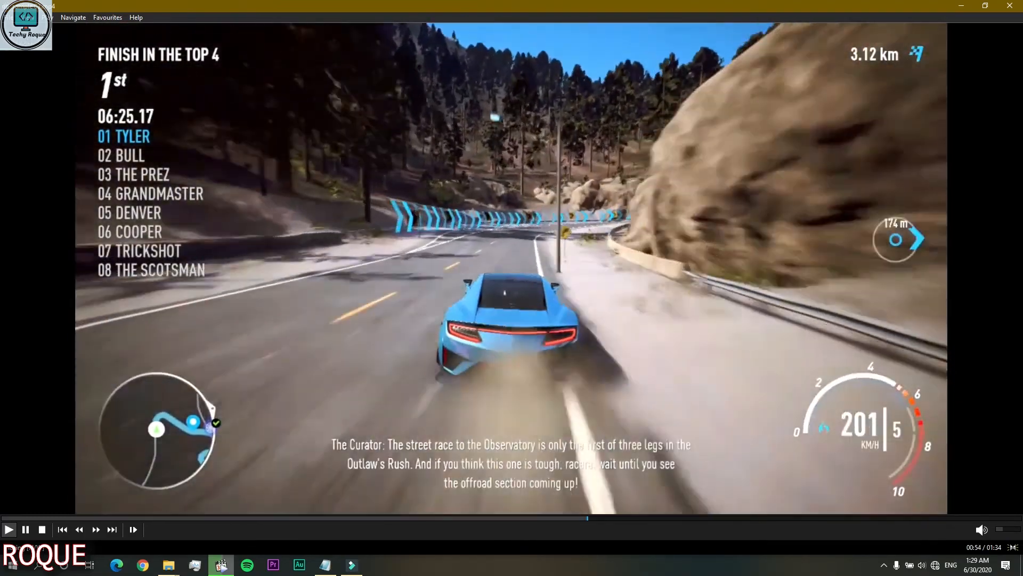
key(Right)
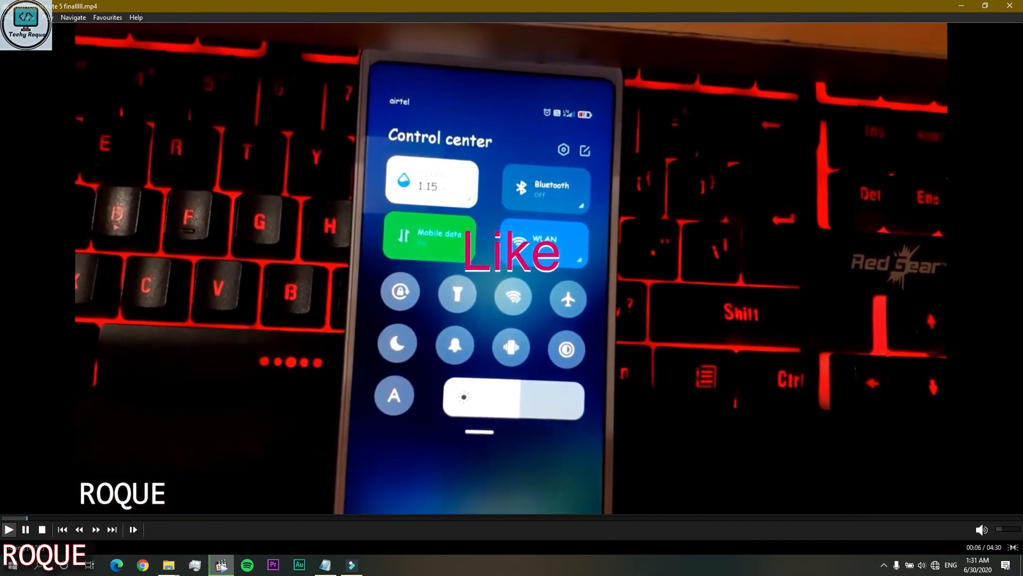
Step: Skip forward through the second finished video in the media player to review it up to near its end
key(Right)
key(Right)
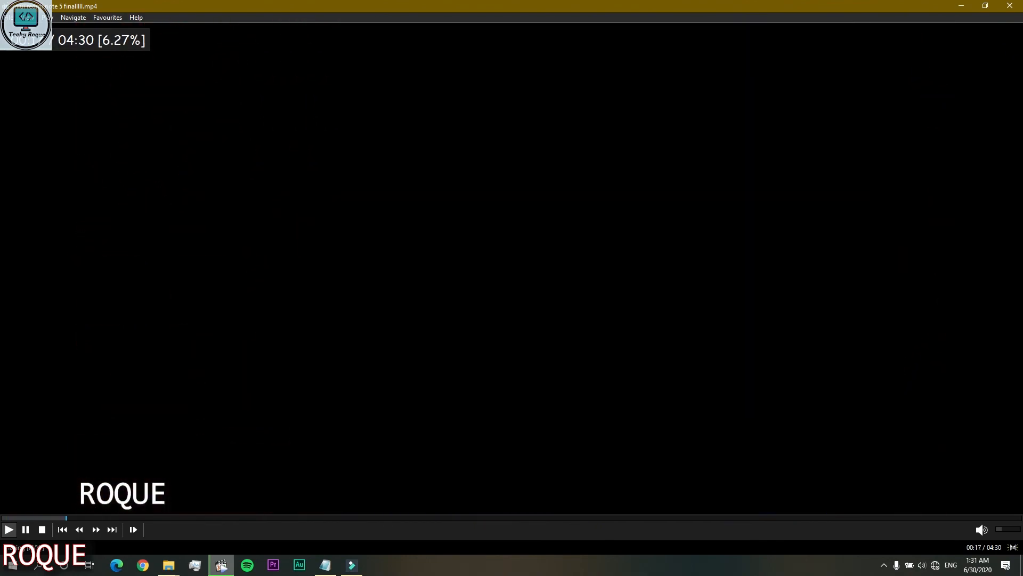
key(Right)
click(999, 518)
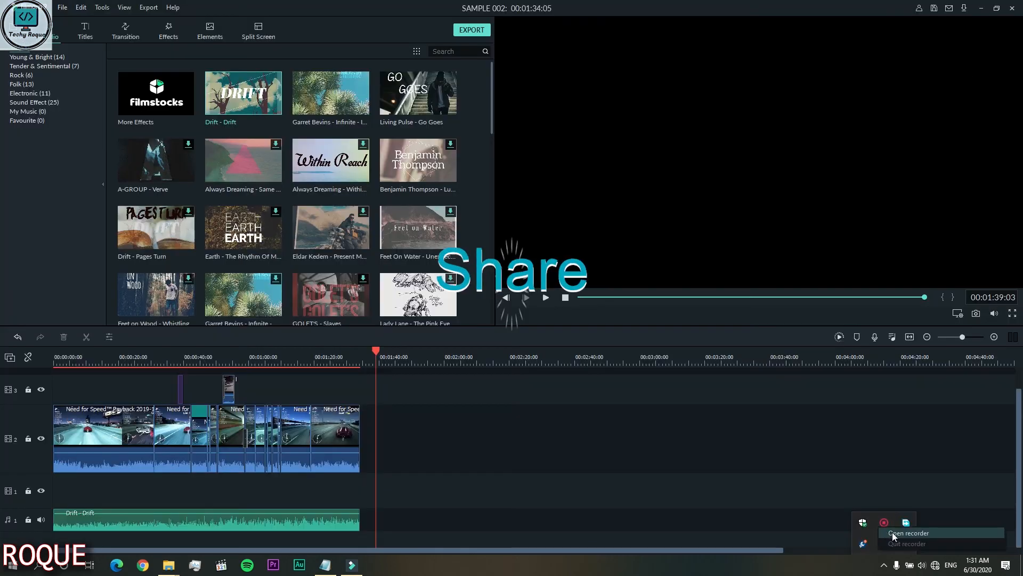
mouse_move(842, 549)
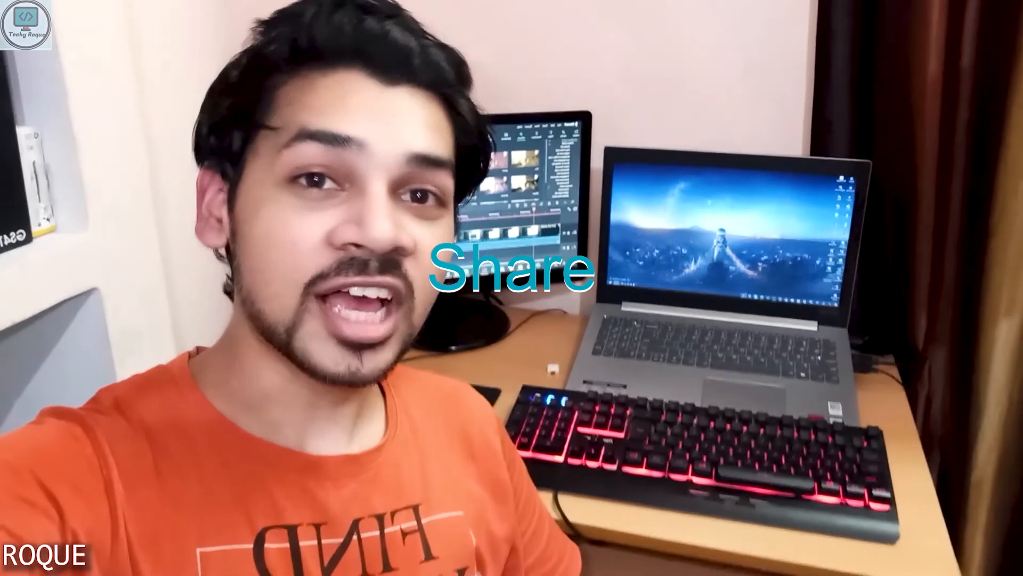